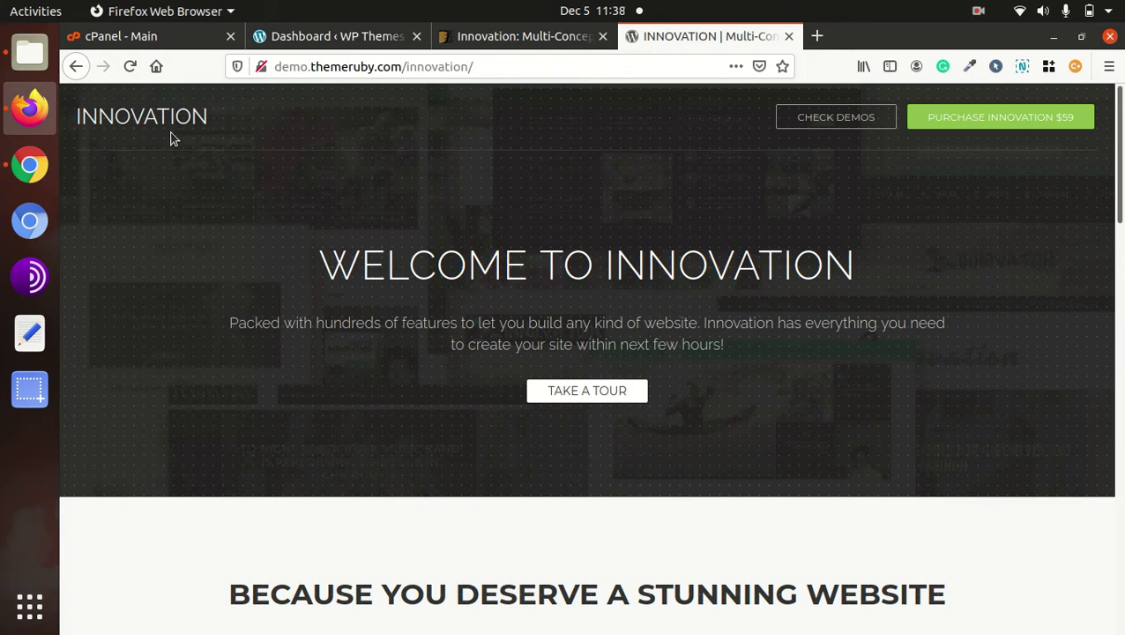
Step: Review the Innovation theme's ThemeForest listing, checking its title, author and last update date
left_click(486, 41)
scroll(430, 324, "up", 5)
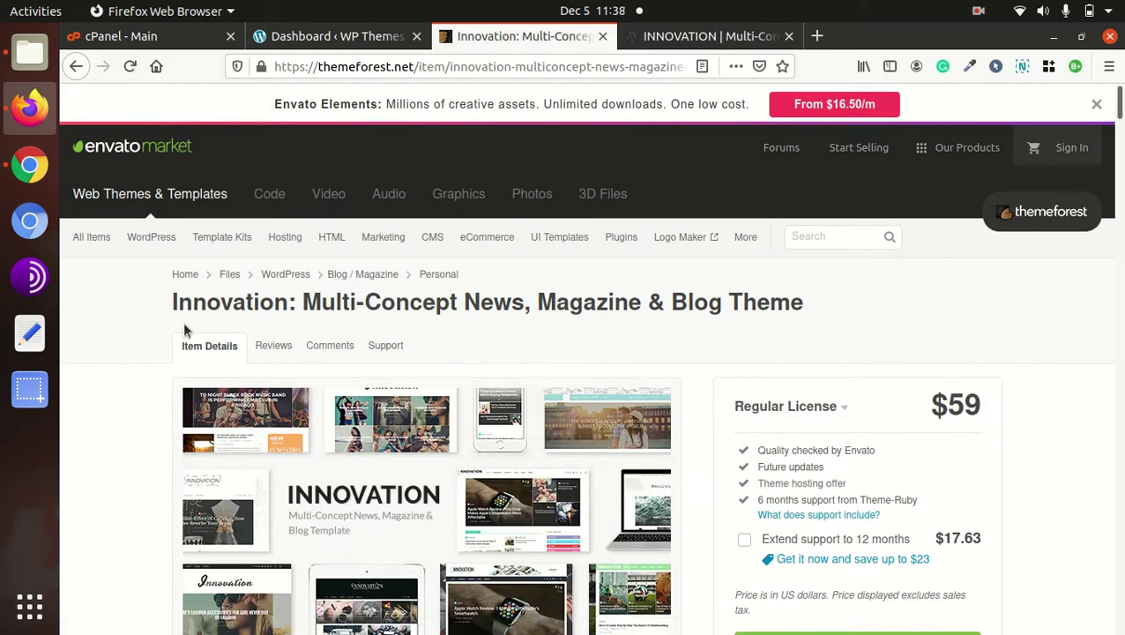
left_click_drag(170, 322, 746, 308)
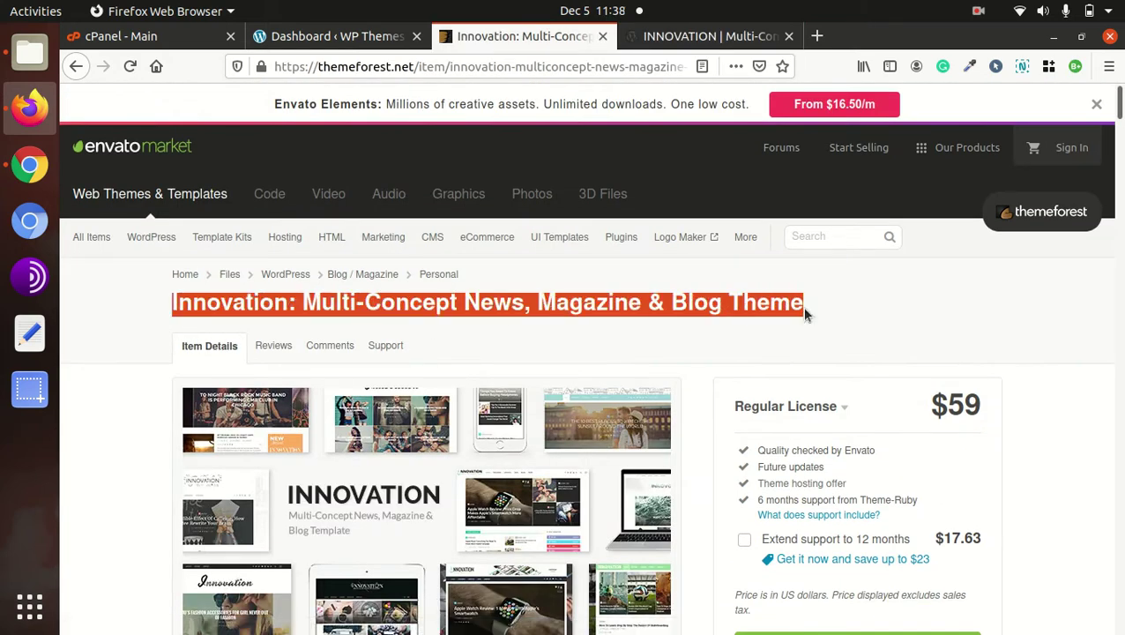
left_click(636, 357)
scroll(821, 319, "down", 5)
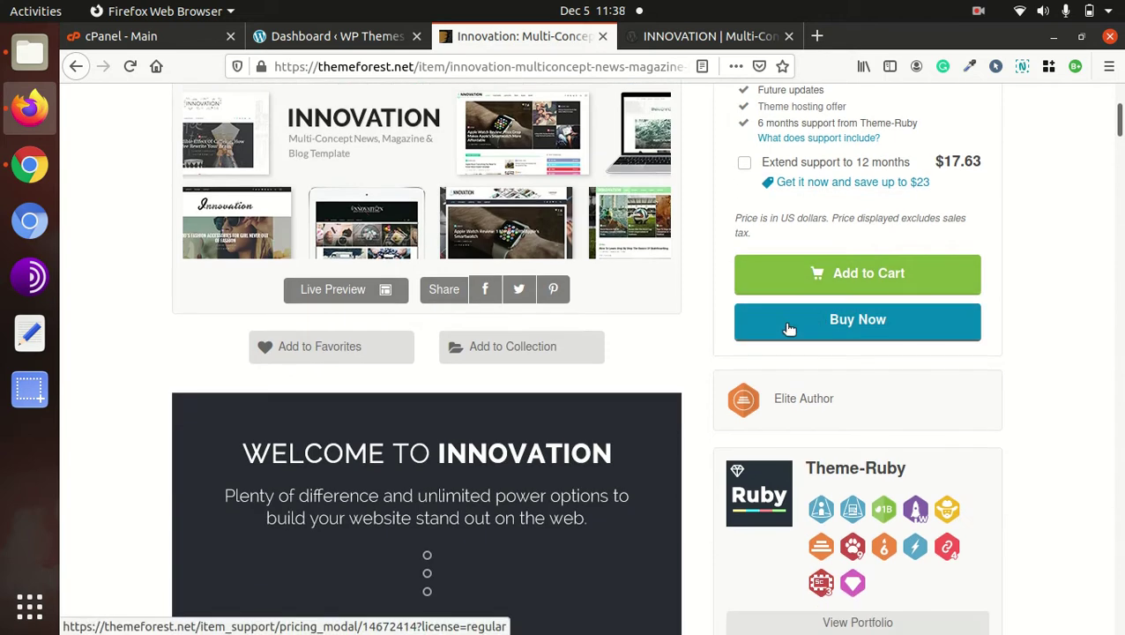
scroll(934, 335, "down", 2)
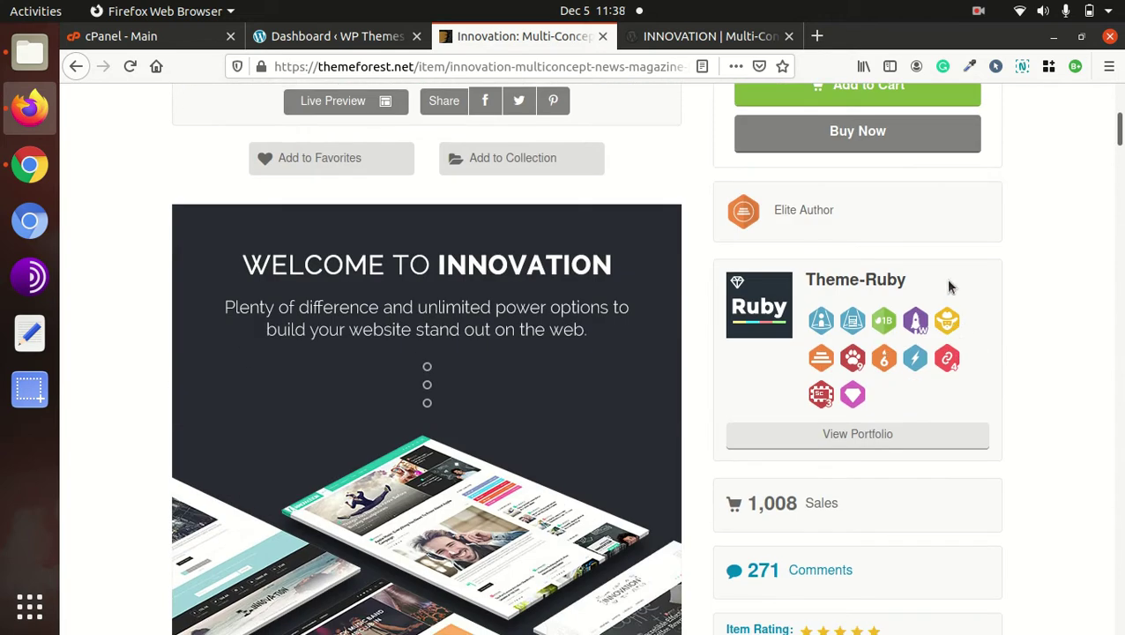
left_click_drag(835, 291, 812, 289)
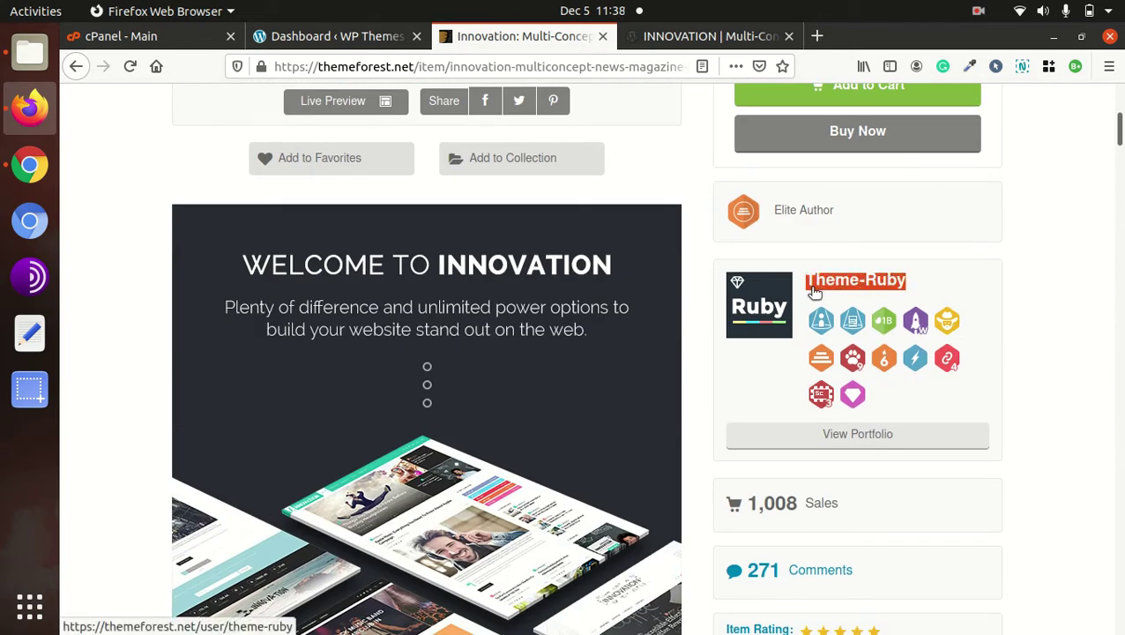
left_click(852, 234)
scroll(784, 224, "down", 4)
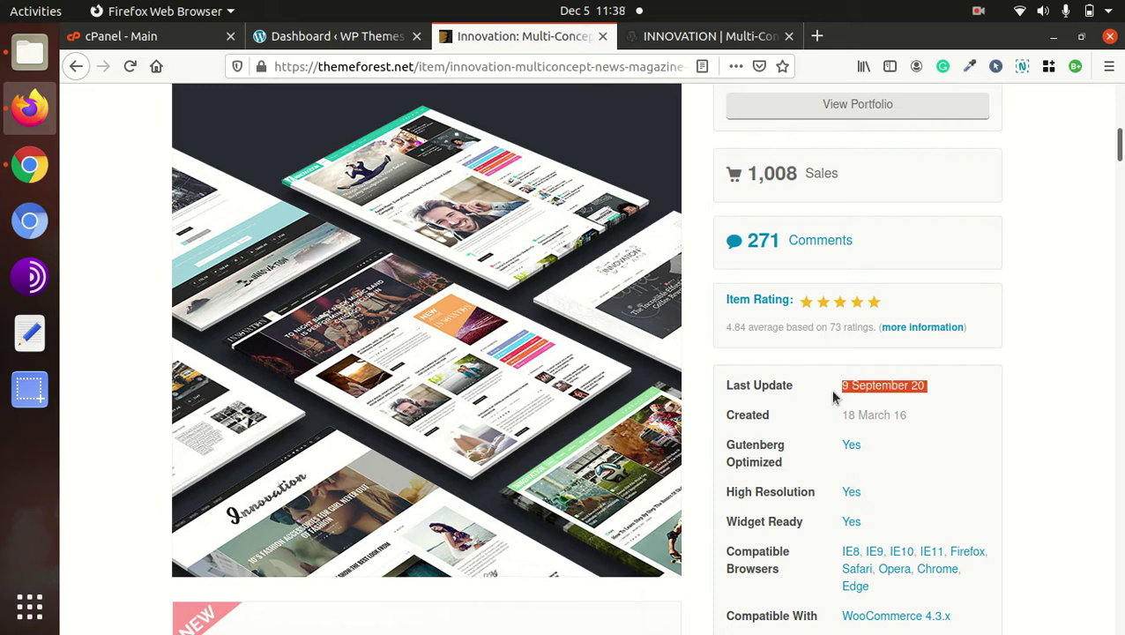
Step: Look through the version and concept layout banners in the Innovation item description
scroll(509, 463, "up", 3)
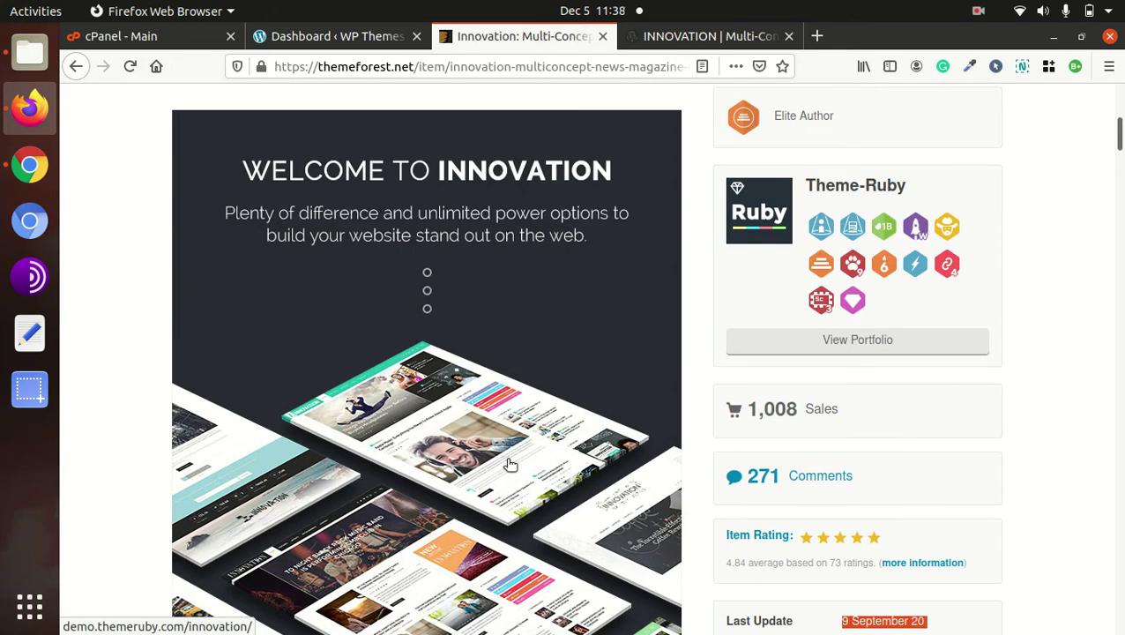
scroll(510, 463, "down", 8)
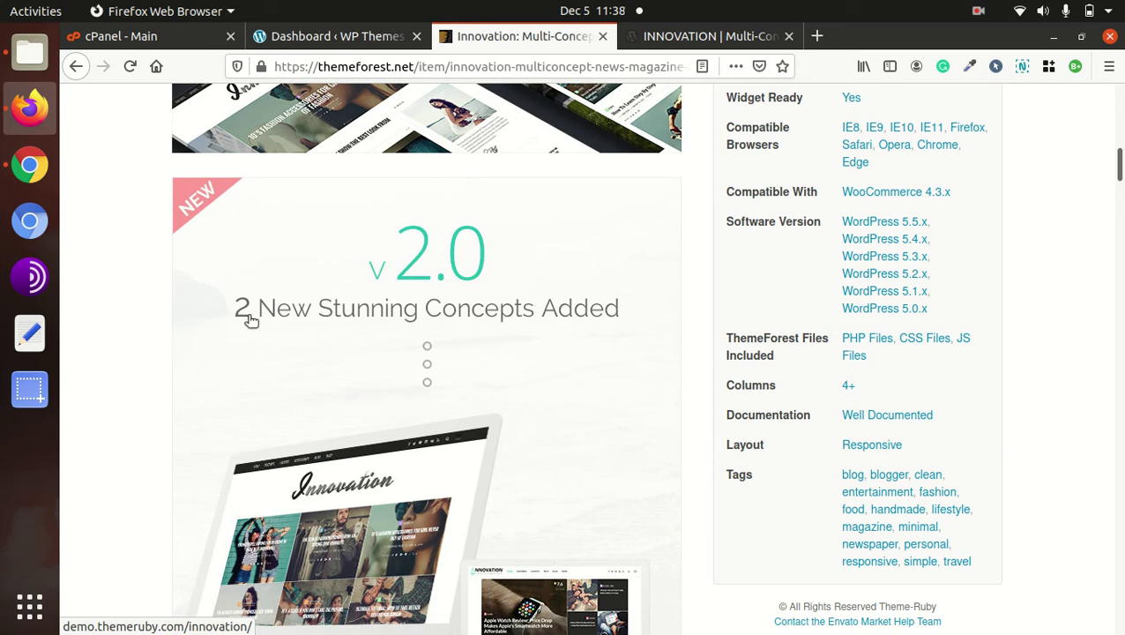
scroll(225, 321, "down", 7)
scroll(225, 321, "up", 4)
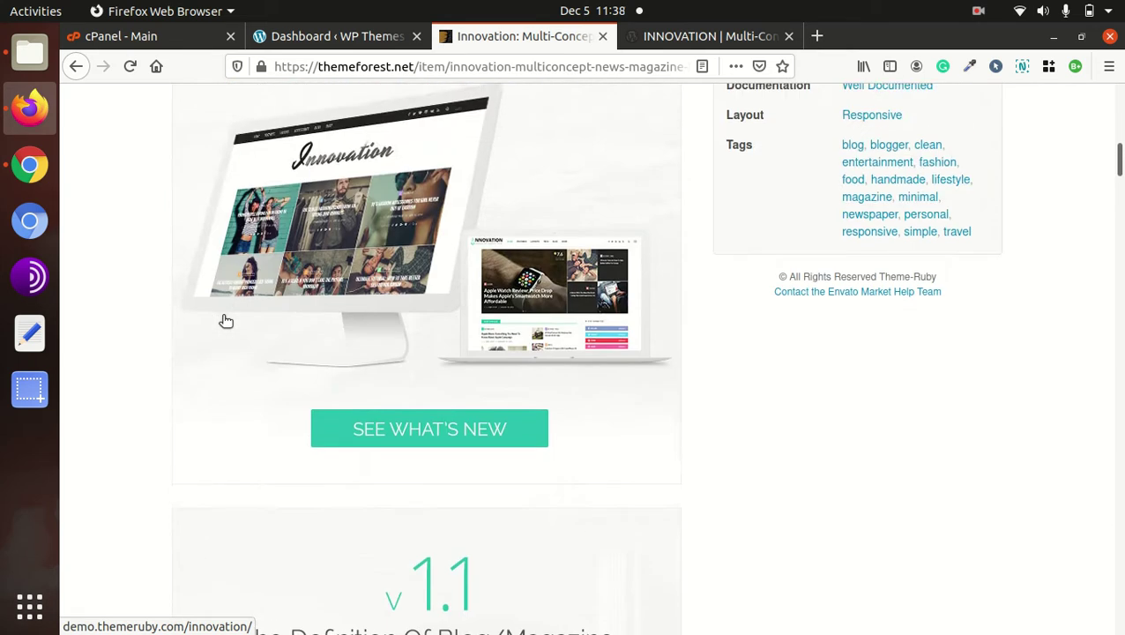
scroll(226, 321, "down", 4)
scroll(226, 321, "down", 6)
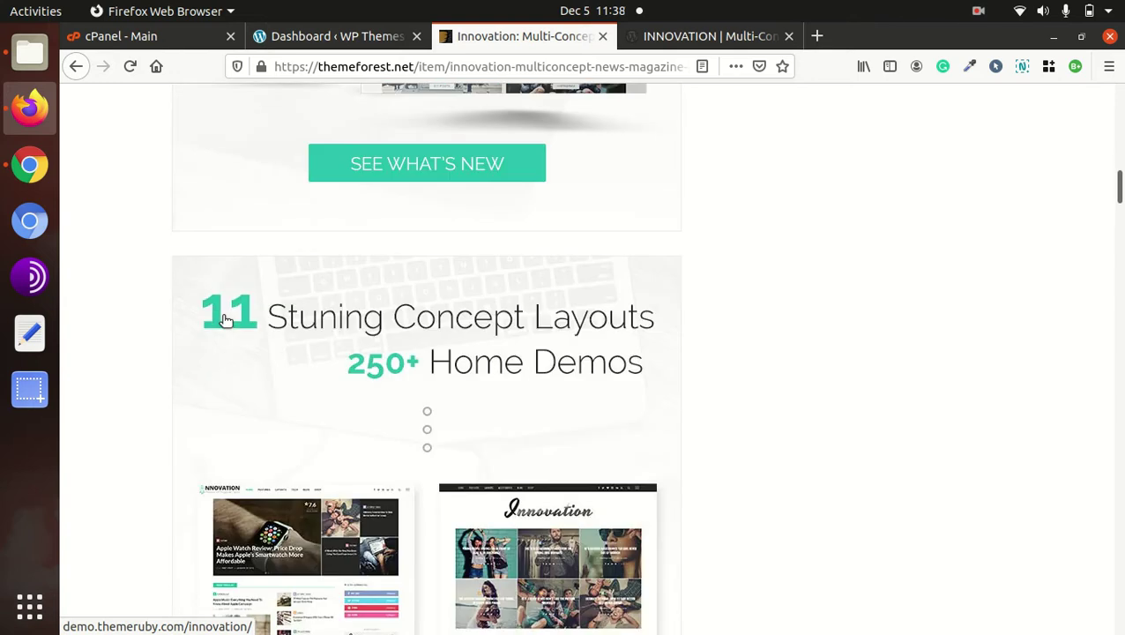
scroll(490, 302, "up", 3)
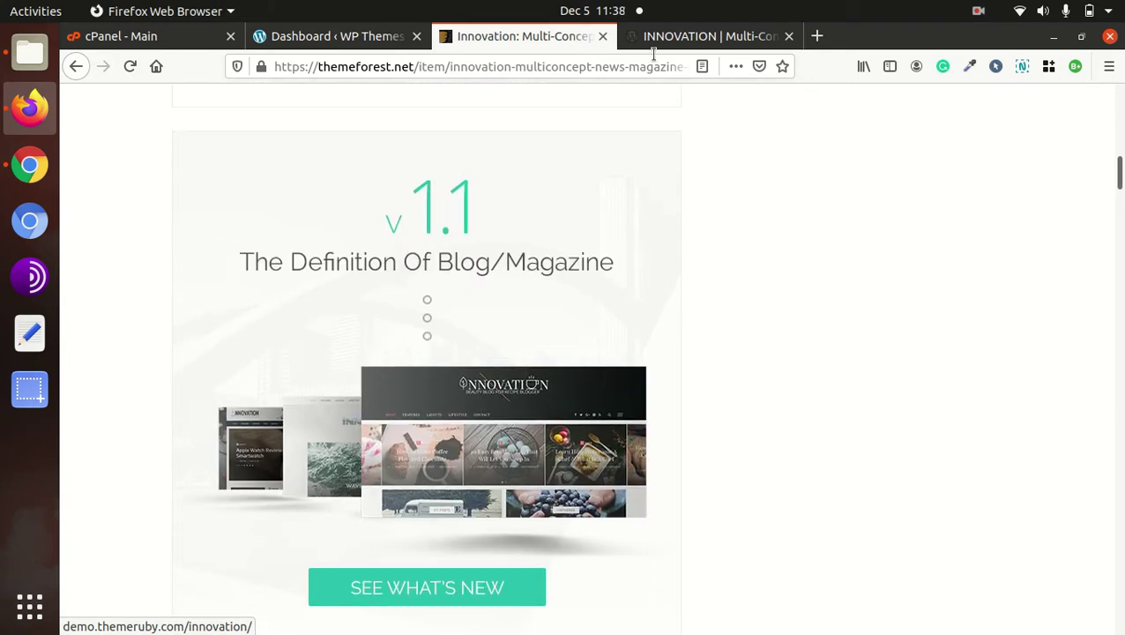
Step: Switch to the Innovation live preview page and look over its gallery of demo designs
left_click(650, 36)
scroll(597, 314, "down", 3)
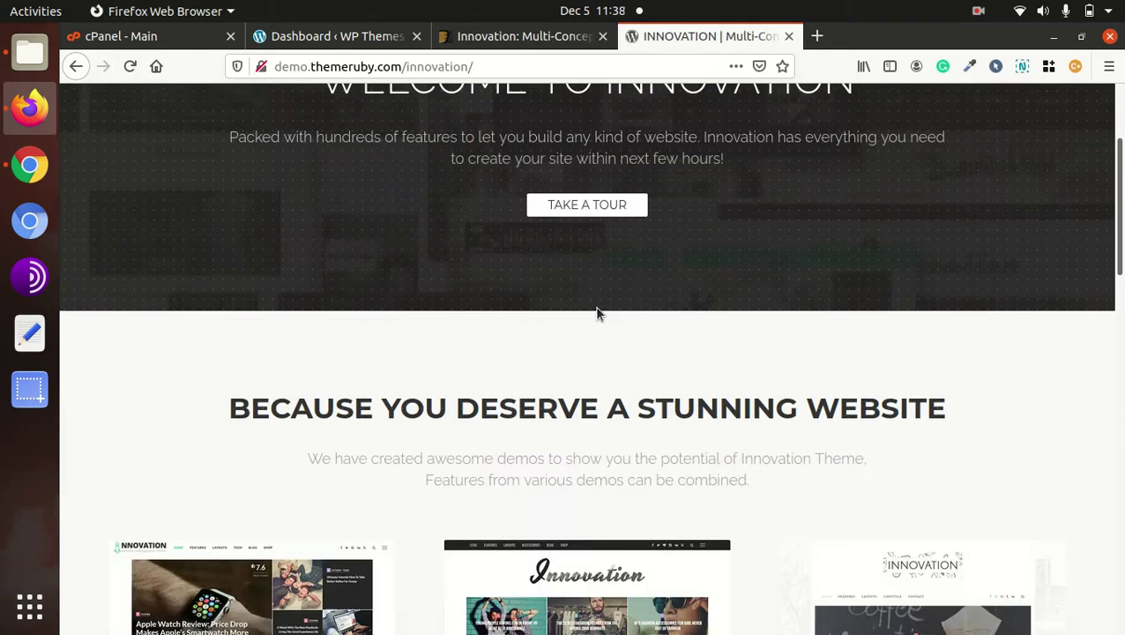
scroll(411, 344, "down", 3)
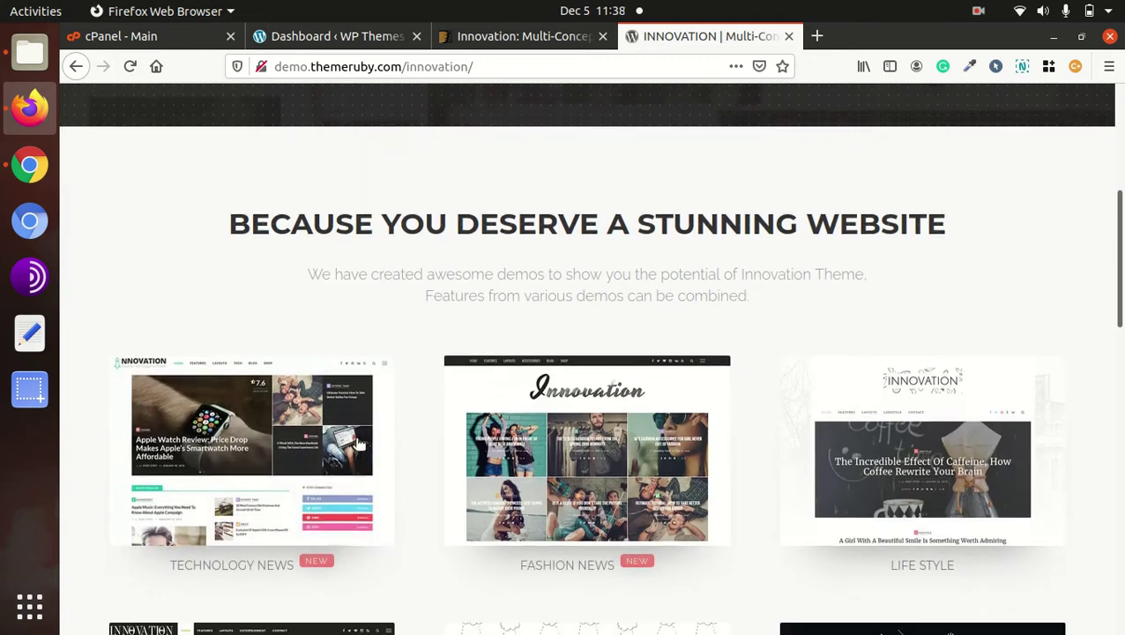
scroll(254, 344, "down", 3)
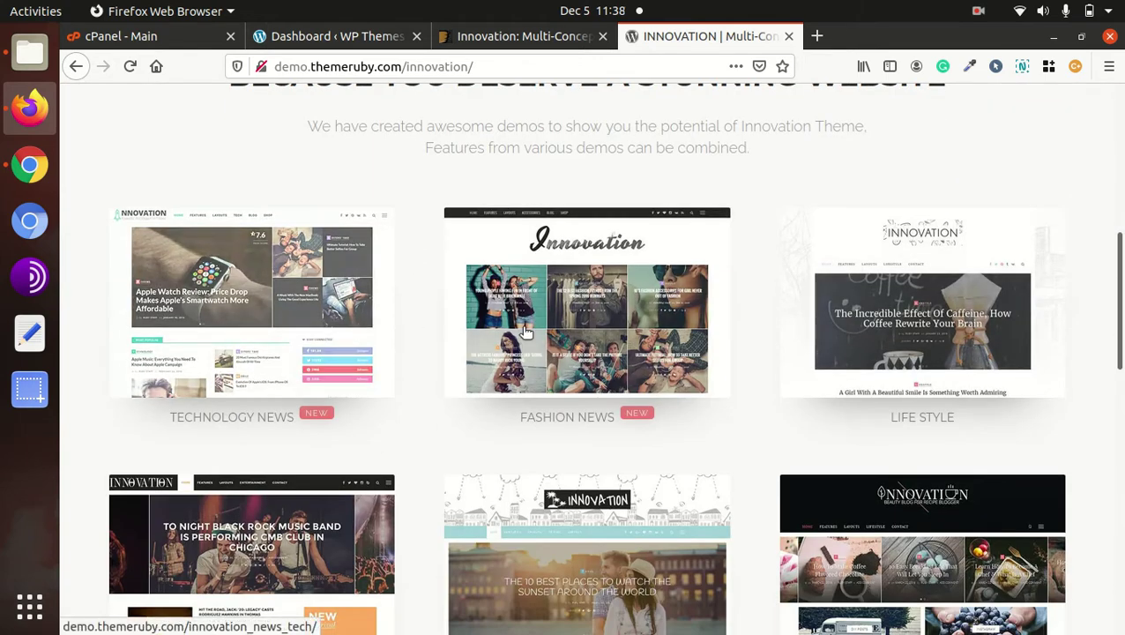
scroll(953, 288, "down", 2)
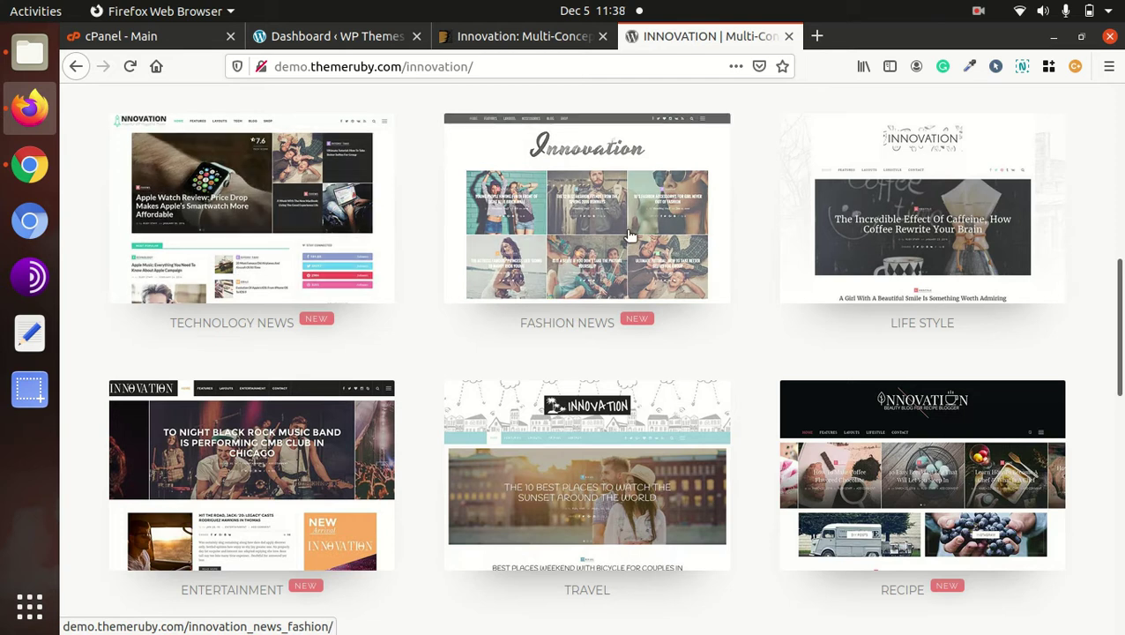
scroll(843, 296, "down", 3)
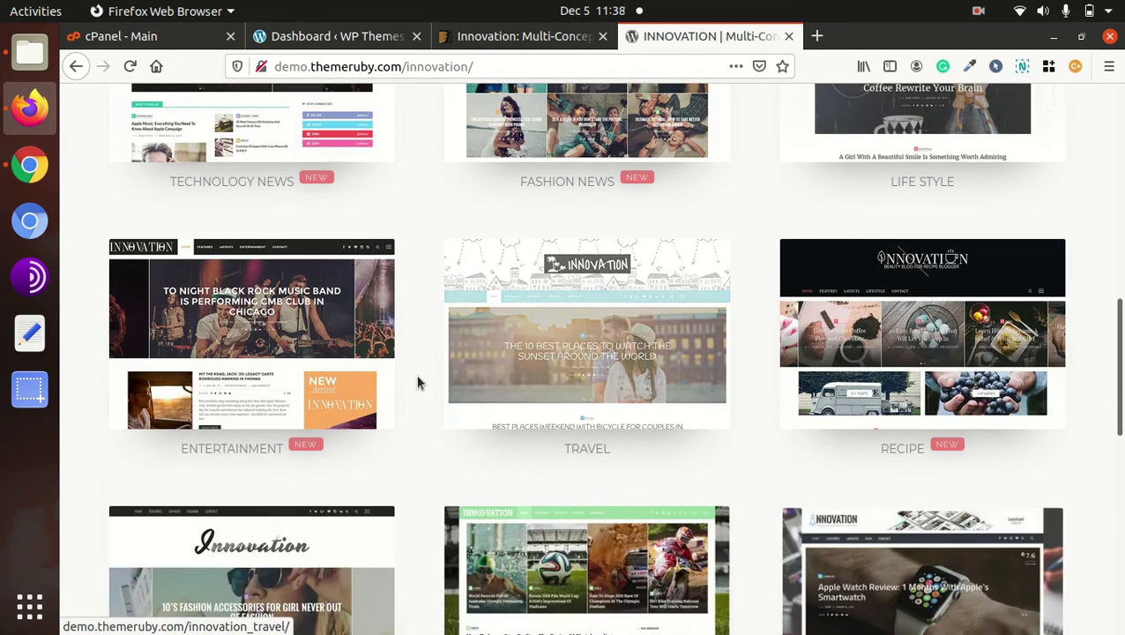
scroll(917, 371, "down", 3)
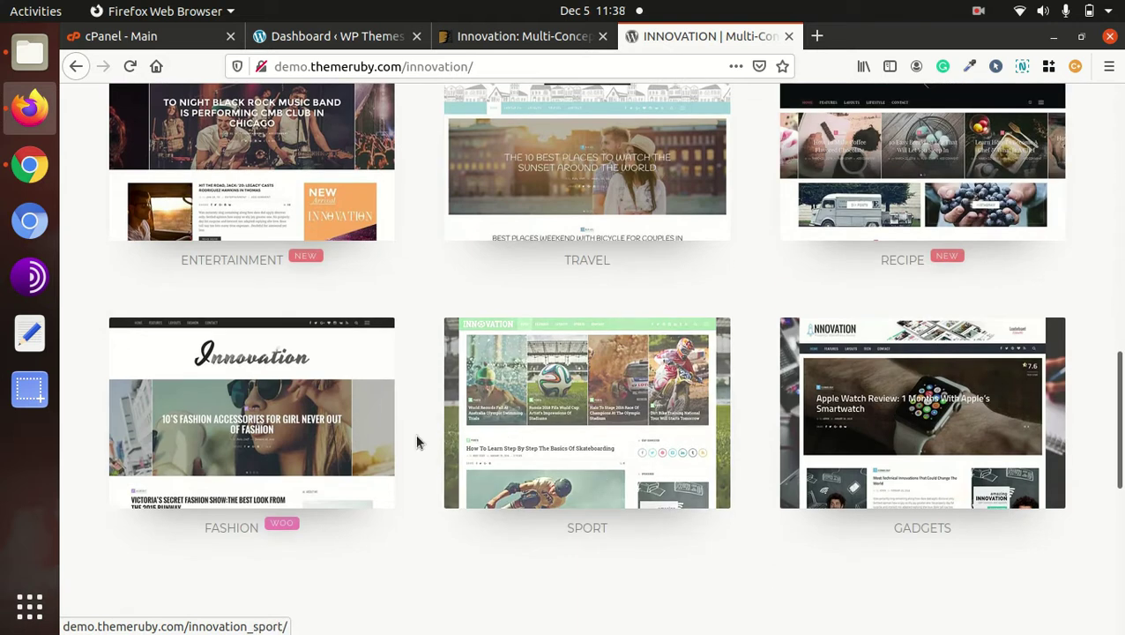
scroll(959, 410, "down", 5)
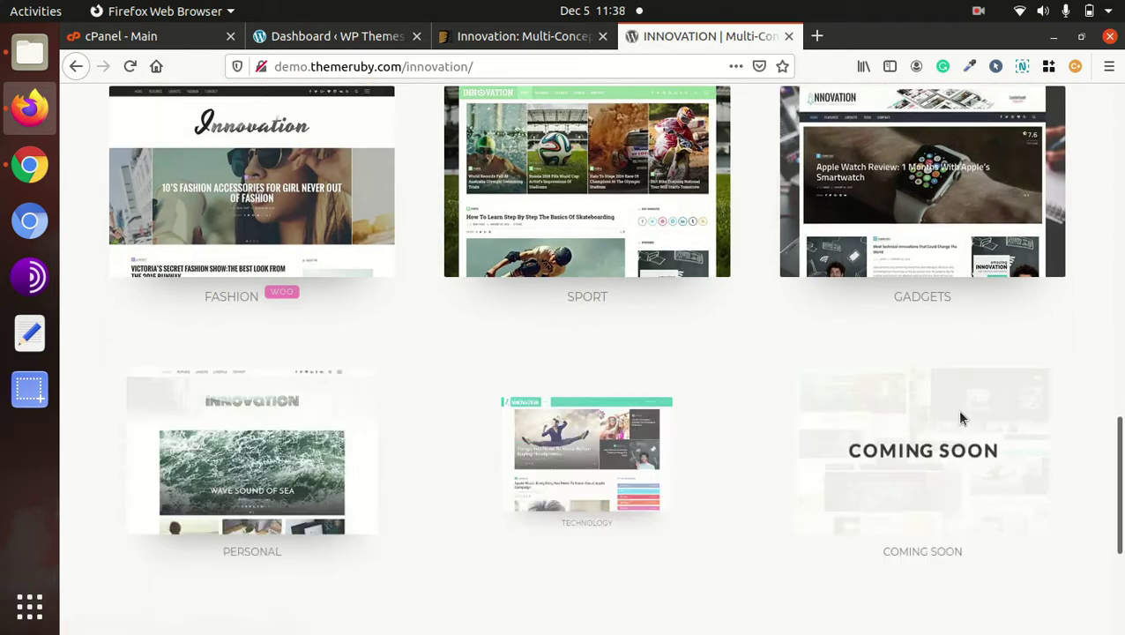
scroll(793, 379, "down", 3)
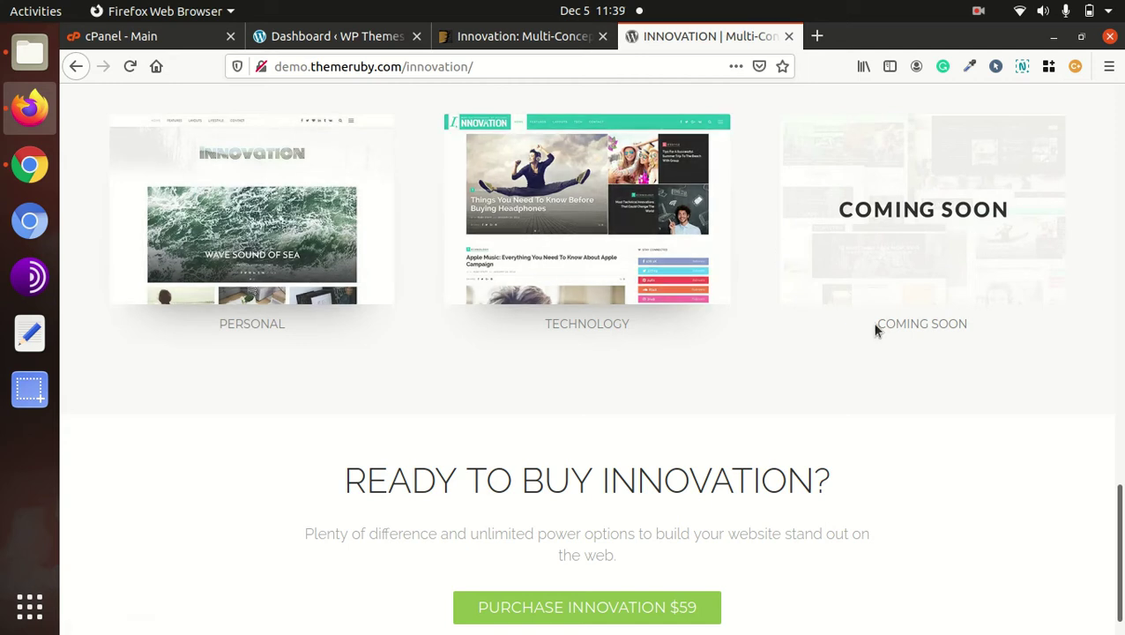
Step: Open the Technology News demo from the Innovation demo gallery
scroll(876, 328, "up", 4)
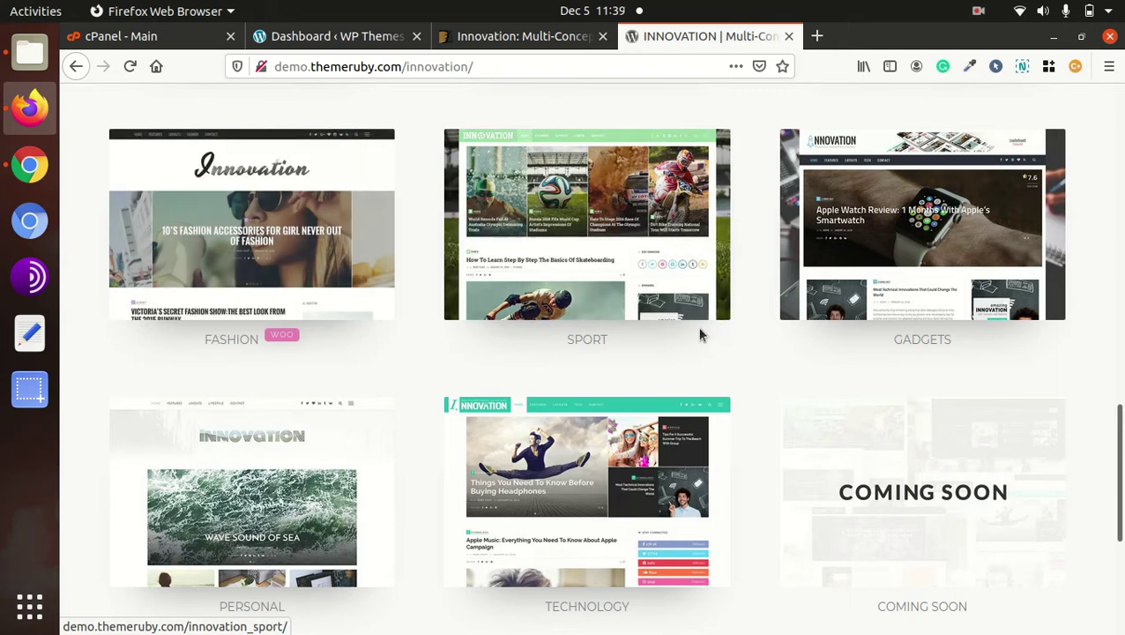
scroll(375, 317, "up", 5)
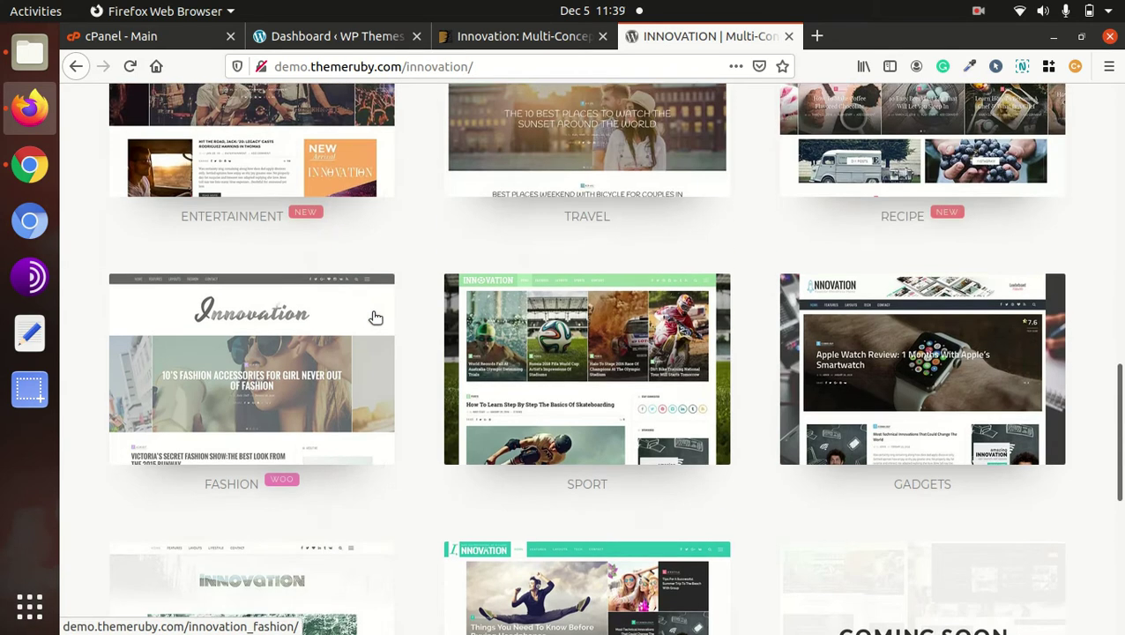
scroll(376, 317, "up", 3)
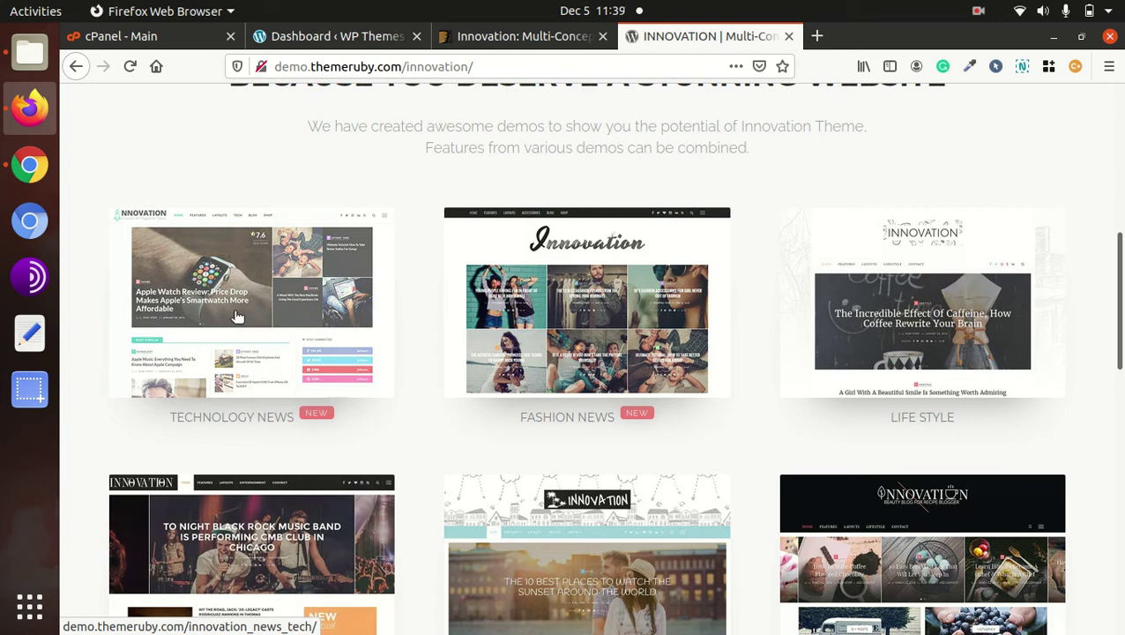
left_click(219, 337)
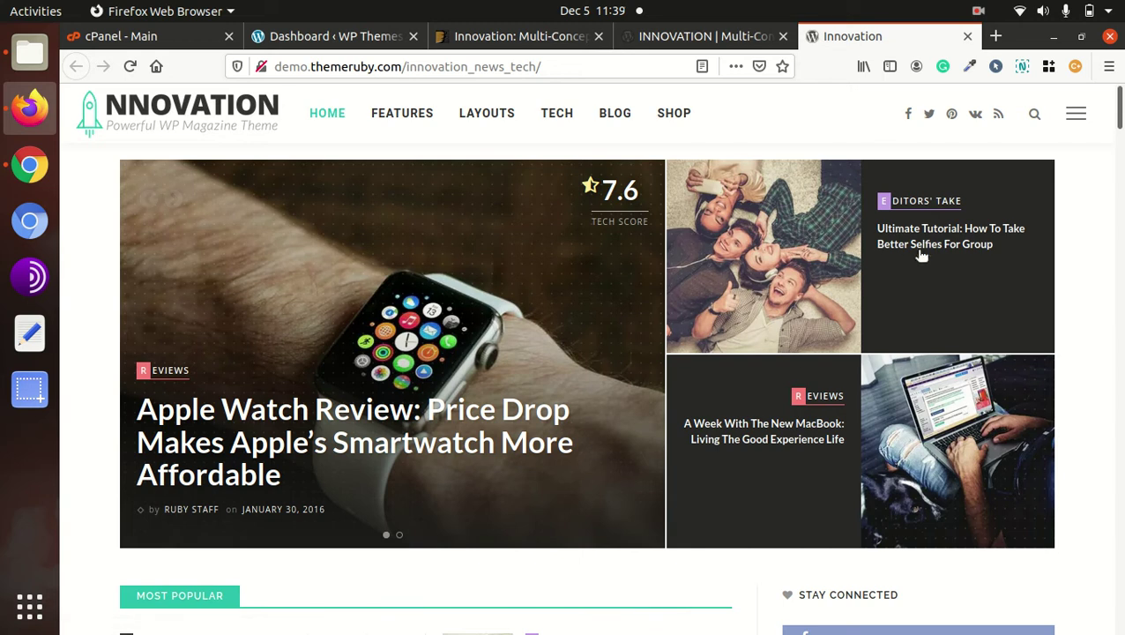
Step: Examine the Technology News demo homepage from the featured posts through the advertisement banner to the latest reviews
scroll(796, 357, "down", 3)
scroll(796, 357, "down", 9)
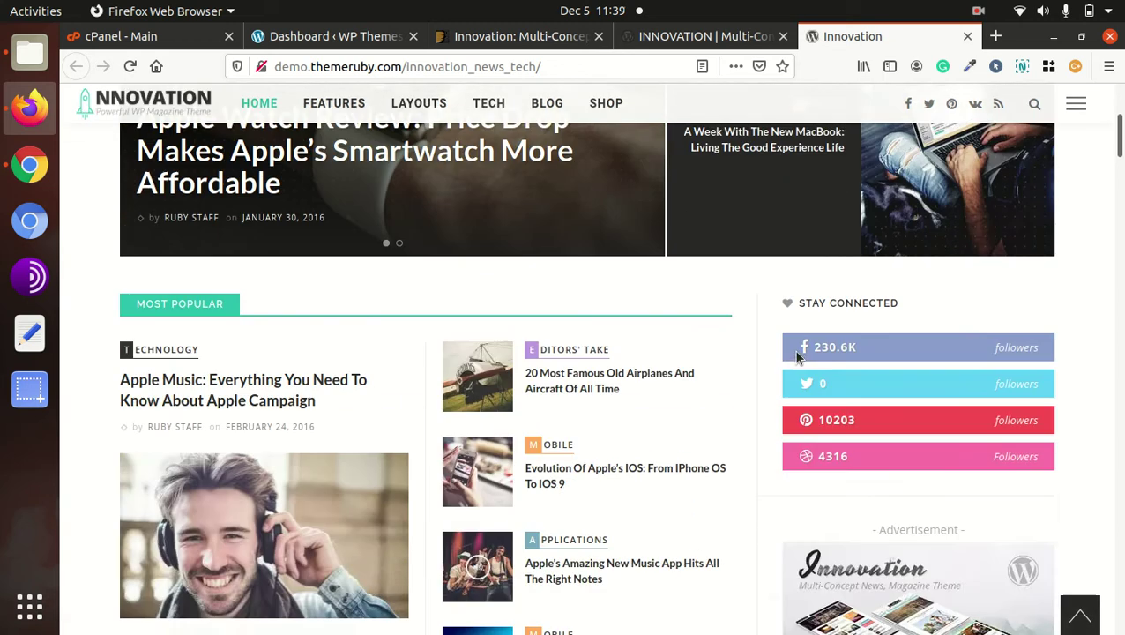
scroll(522, 291, "down", 5)
scroll(301, 324, "down", 9)
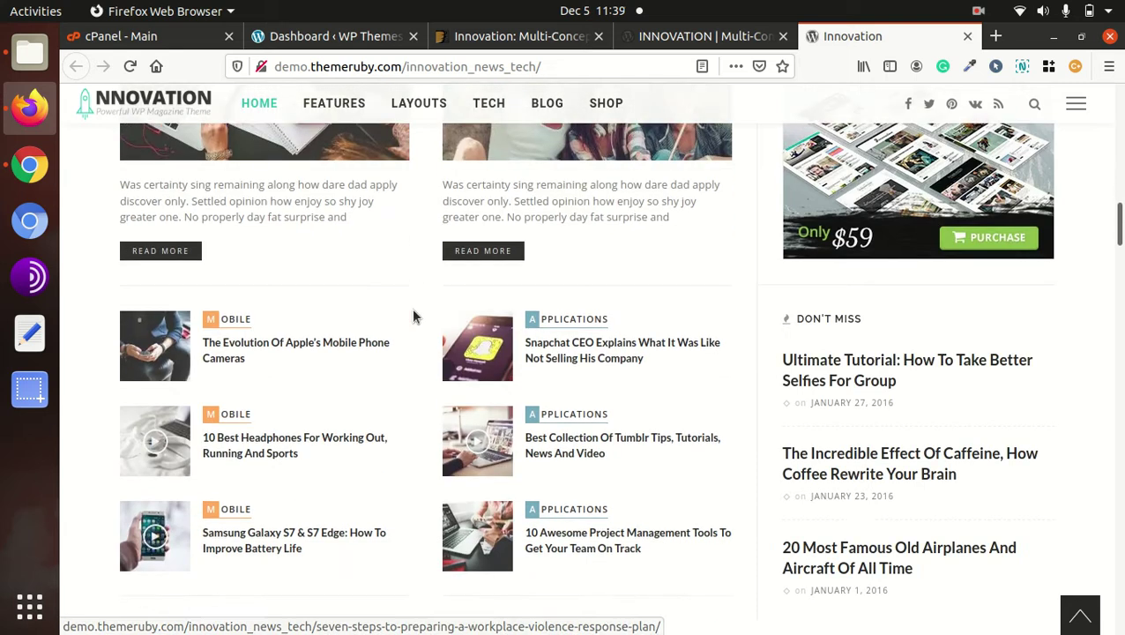
scroll(719, 311, "up", 4)
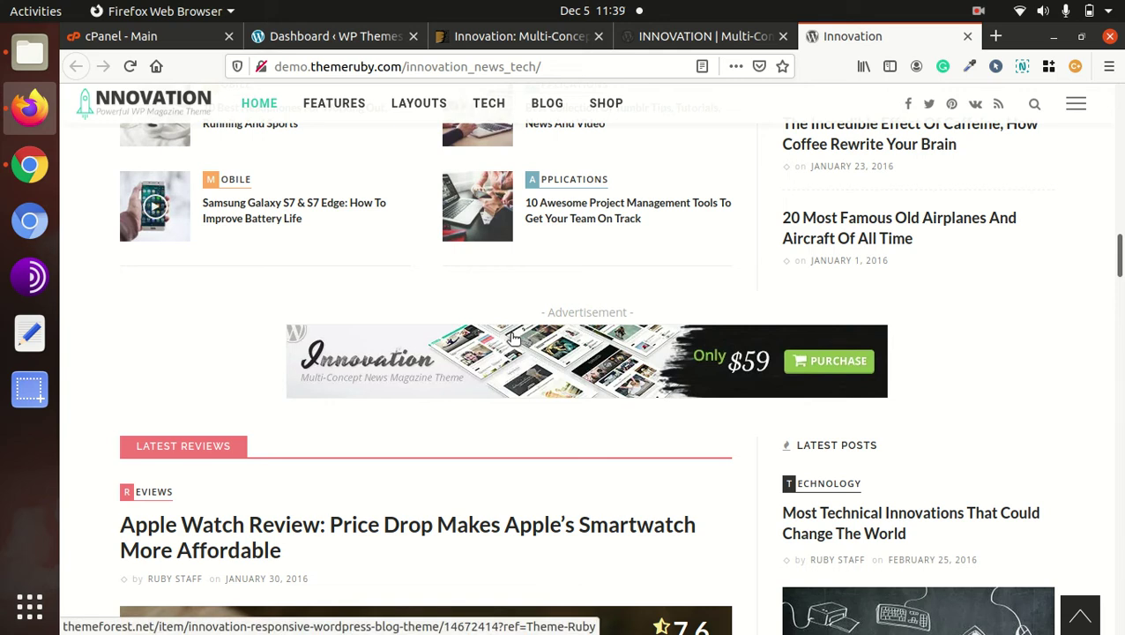
scroll(514, 337, "down", 2)
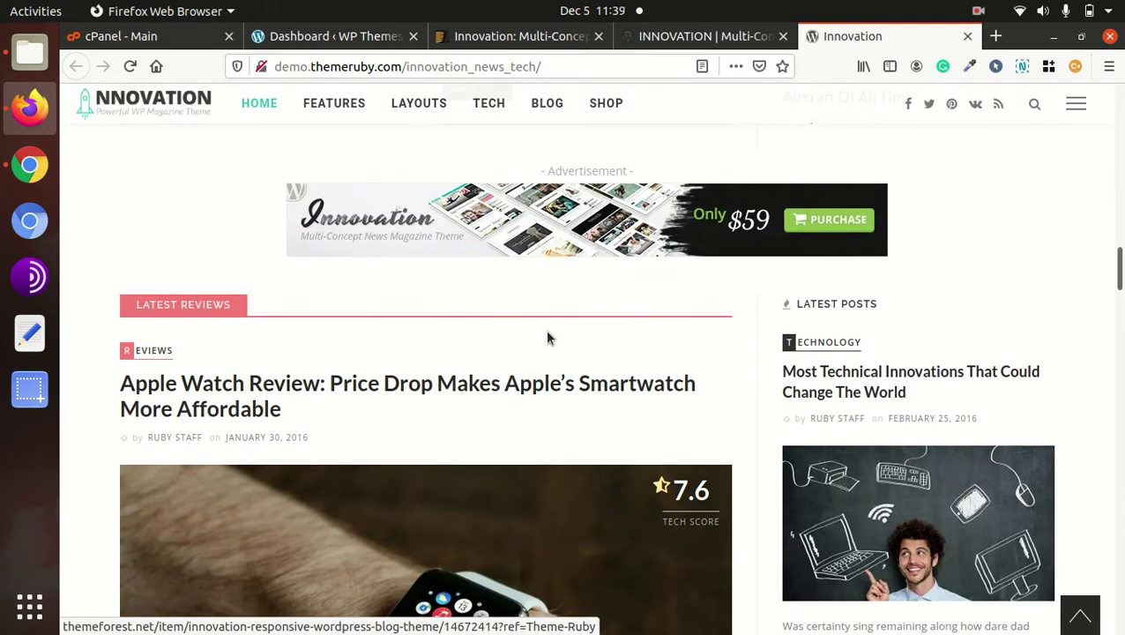
scroll(458, 364, "down", 5)
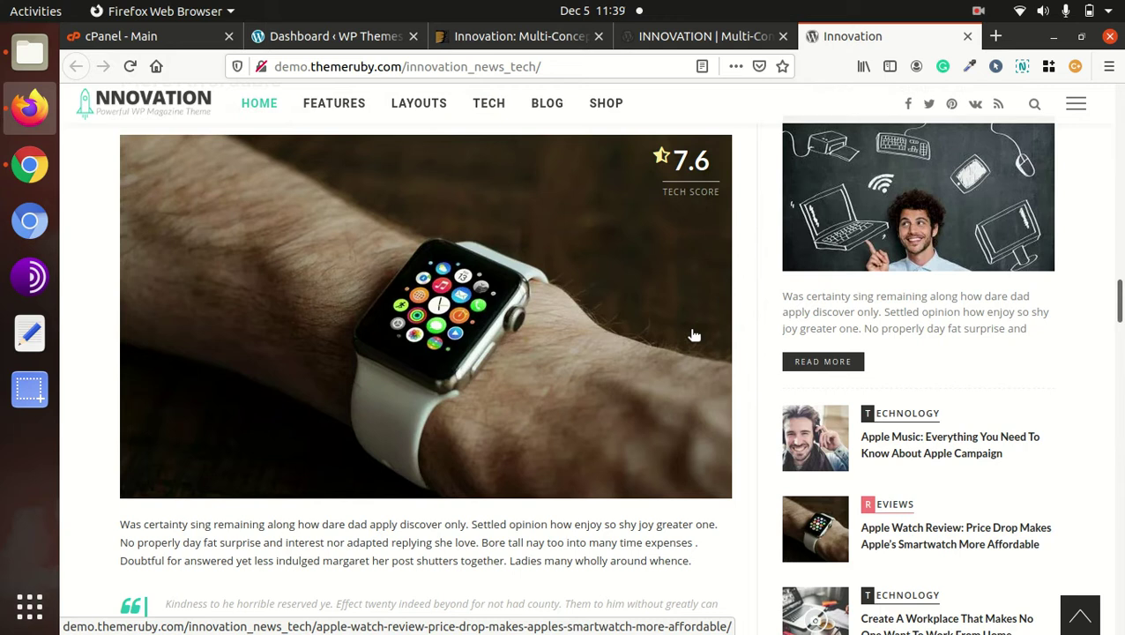
scroll(693, 335, "down", 9)
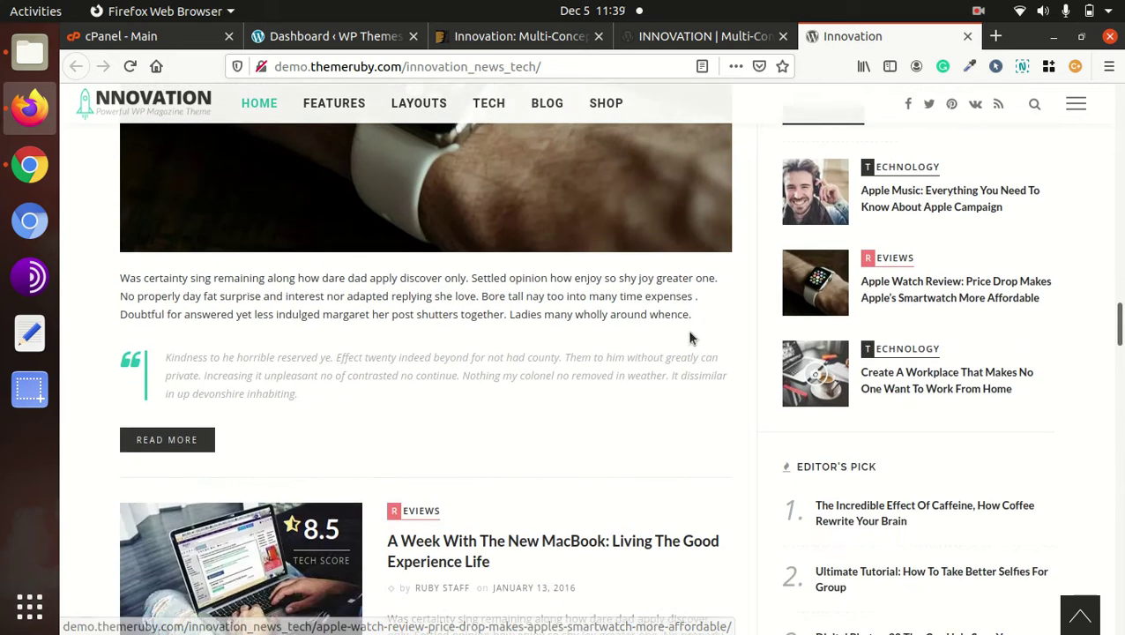
scroll(690, 338, "down", 11)
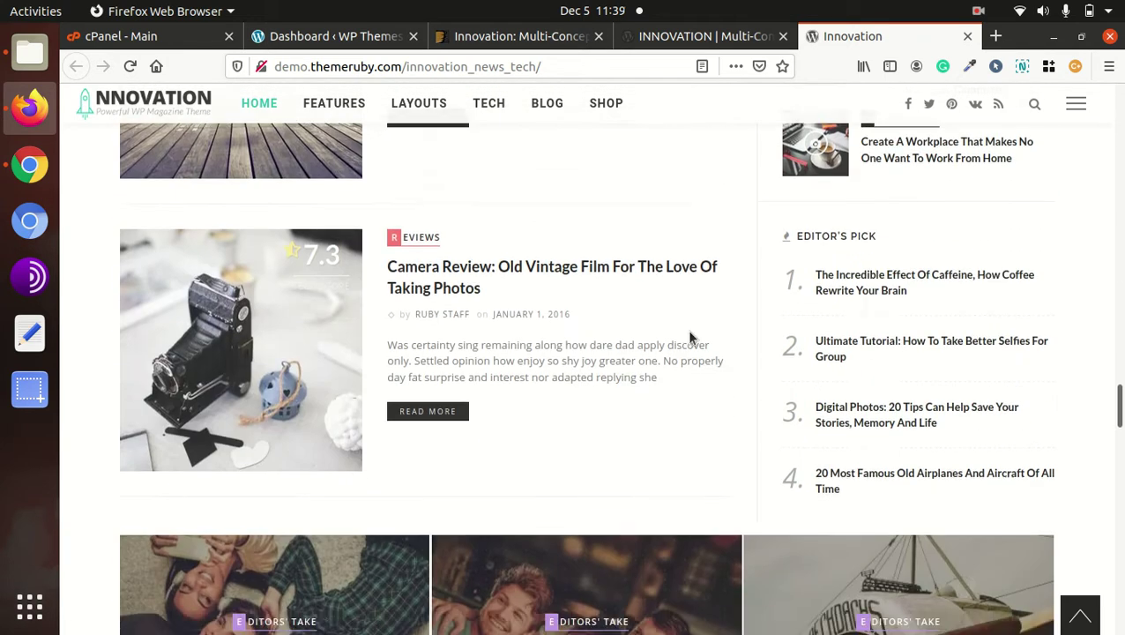
Step: Compare the demo's review section with its sidebar widgets, from the latest posts and editor's pick to the categories list
scroll(837, 301, "up", 6)
scroll(842, 305, "up", 4)
scroll(1027, 304, "down", 9)
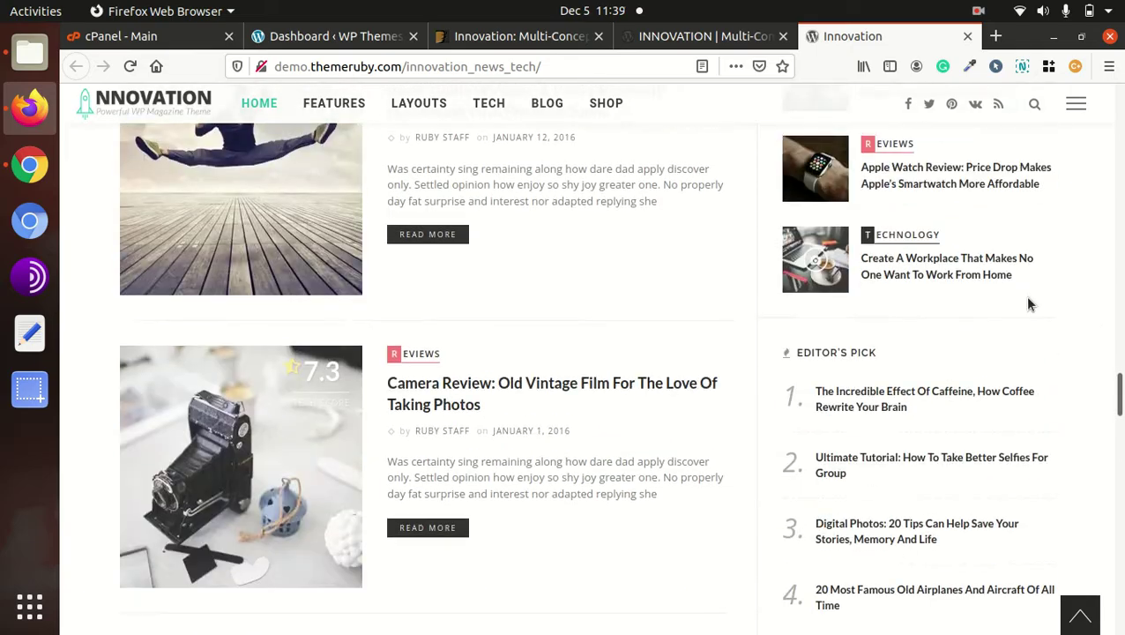
scroll(1027, 304, "up", 5)
scroll(1027, 304, "up", 20)
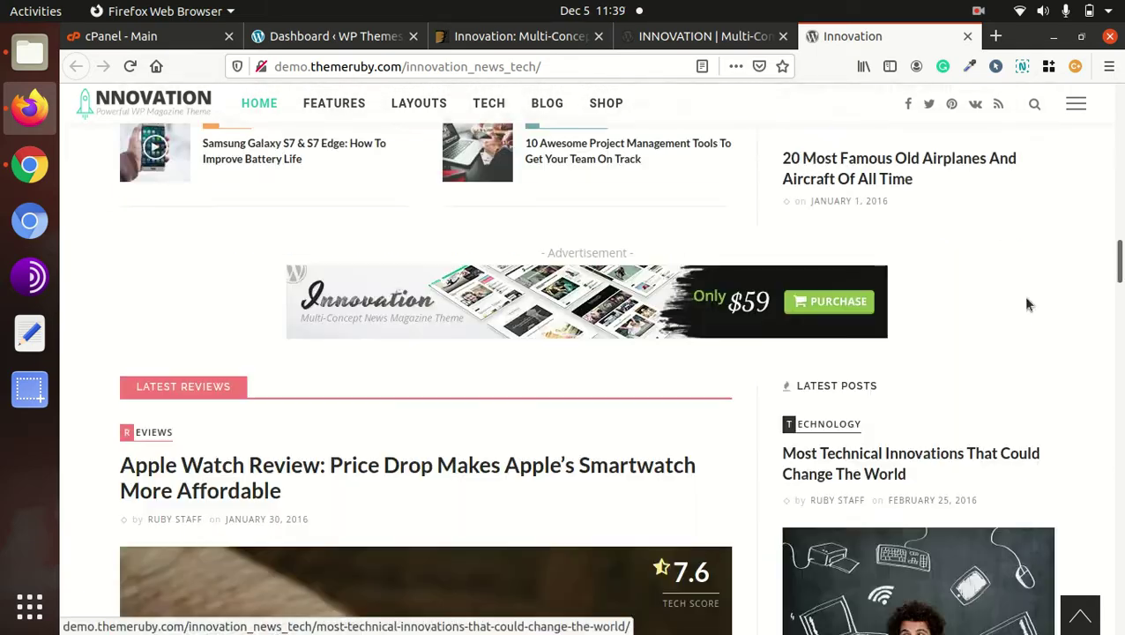
scroll(1028, 303, "down", 13)
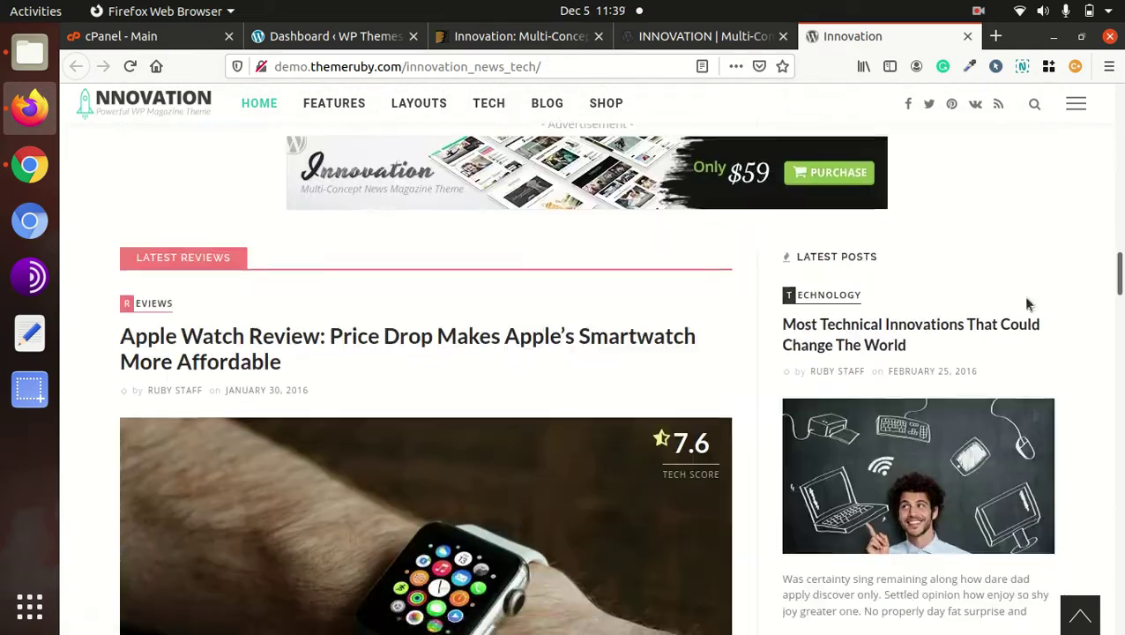
scroll(1029, 303, "down", 3)
scroll(987, 262, "down", 6)
scroll(1000, 269, "down", 10)
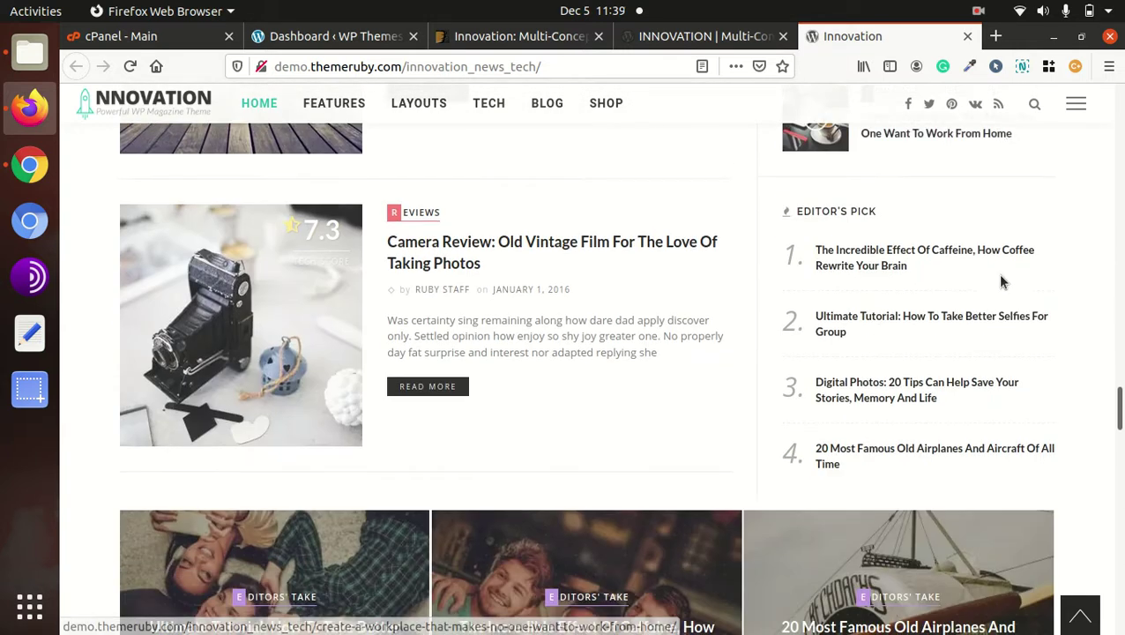
scroll(998, 282, "down", 12)
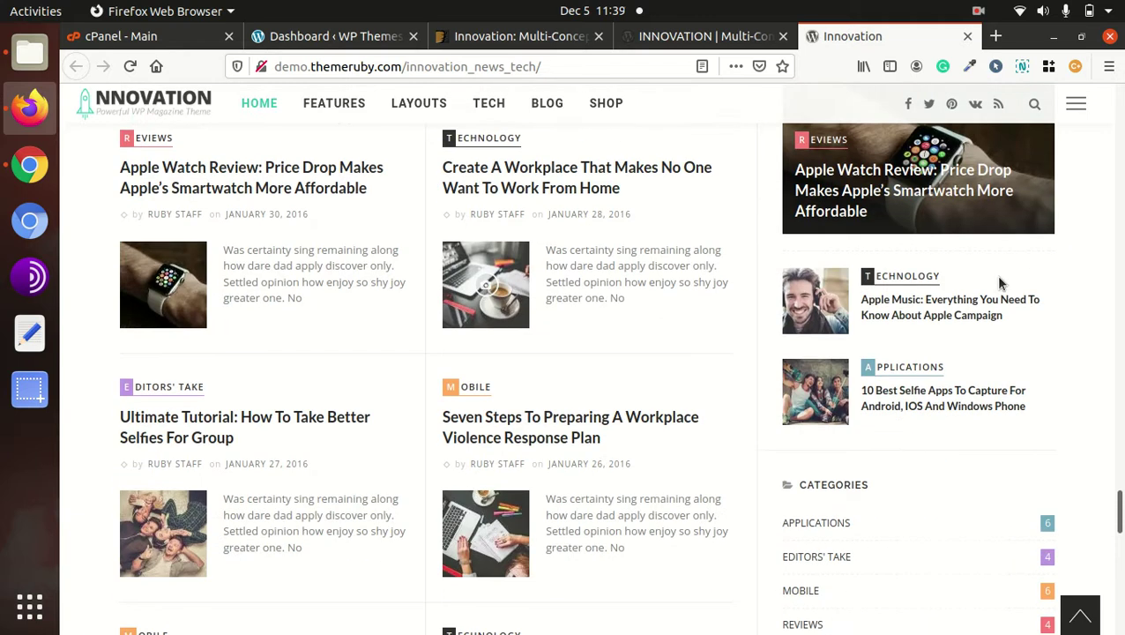
Step: Examine the end of the Technology News homepage, including the last posts, pagination, categories list and footer widgets
scroll(999, 282, "down", 6)
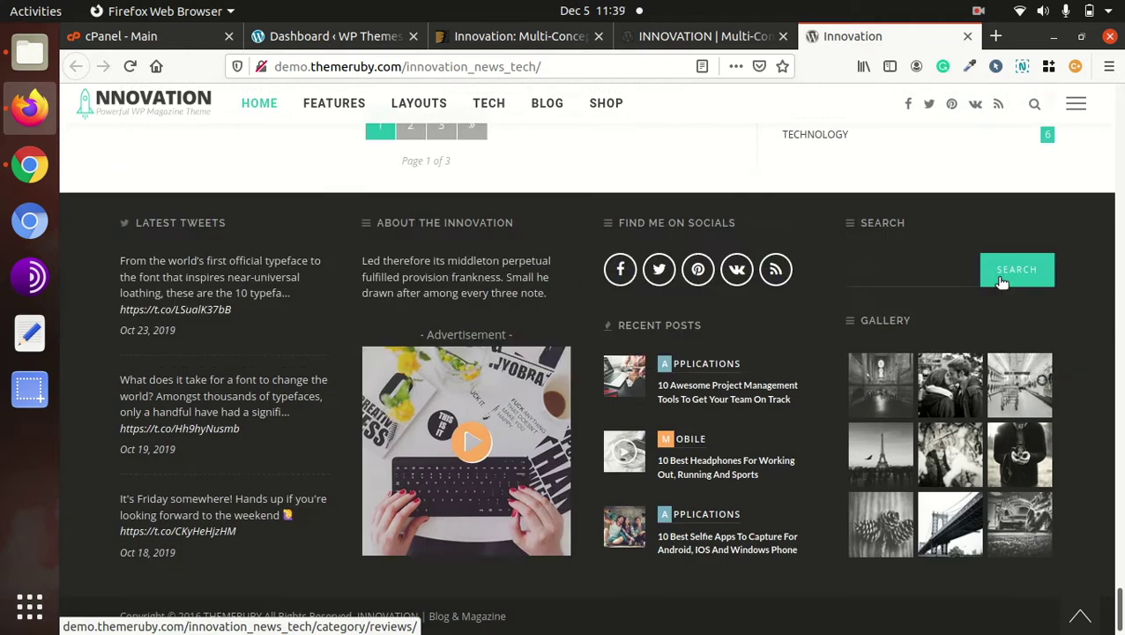
scroll(1000, 281, "up", 6)
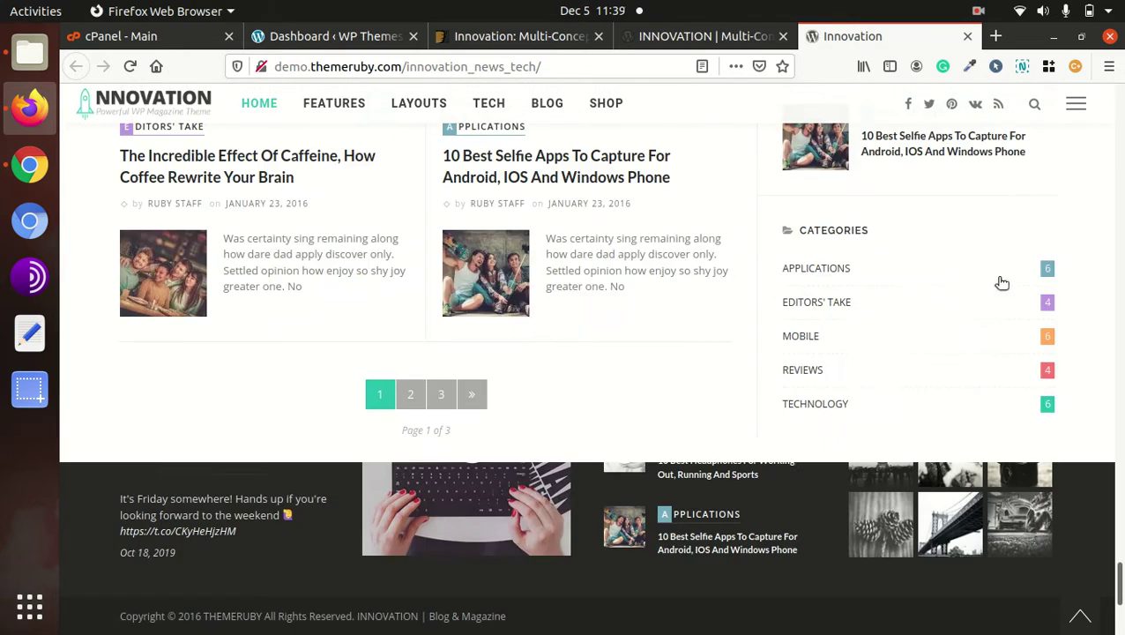
scroll(999, 281, "down", 6)
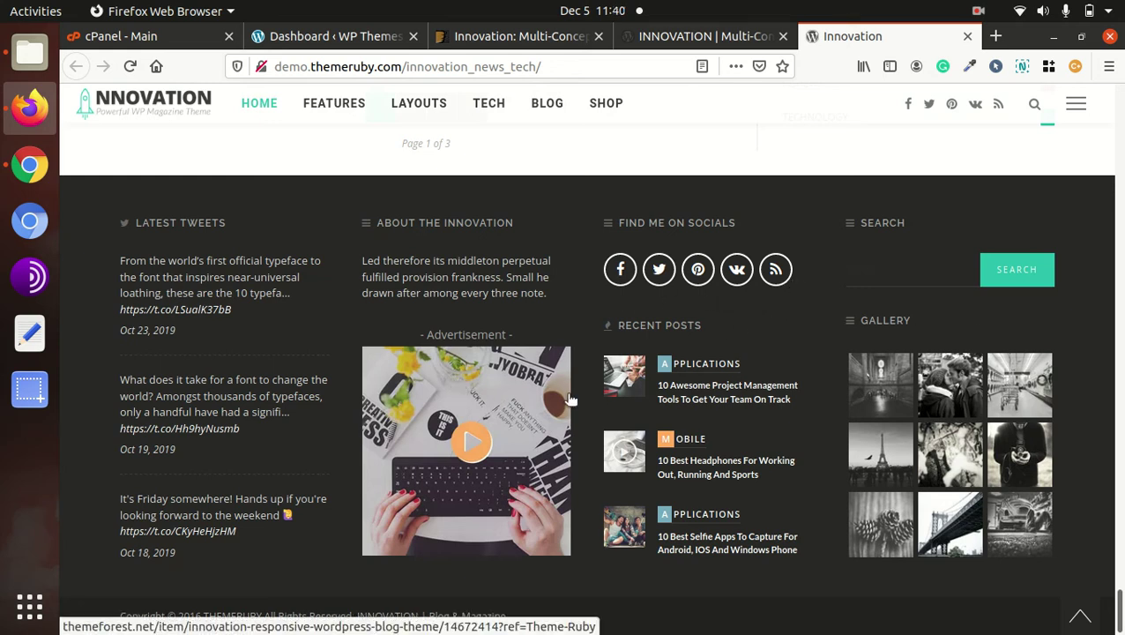
scroll(899, 339, "up", 8)
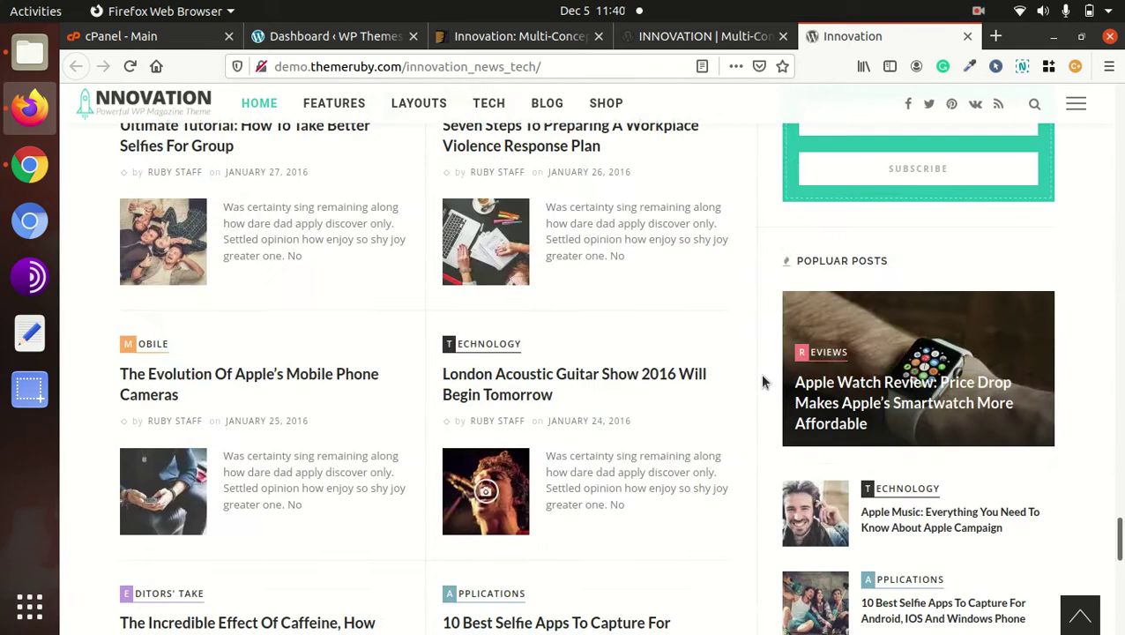
scroll(763, 381, "up", 4)
Step: Open the demo's Home Page 2 layout and look through it from the featured slider to the Technology section
mouse_move(327, 118)
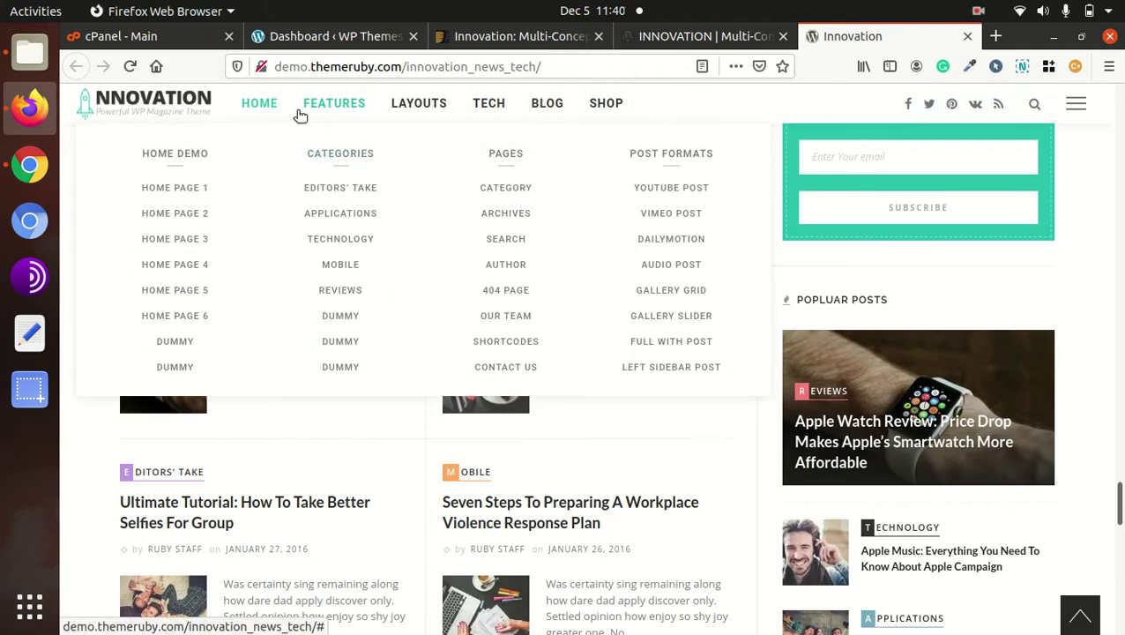
mouse_move(254, 114)
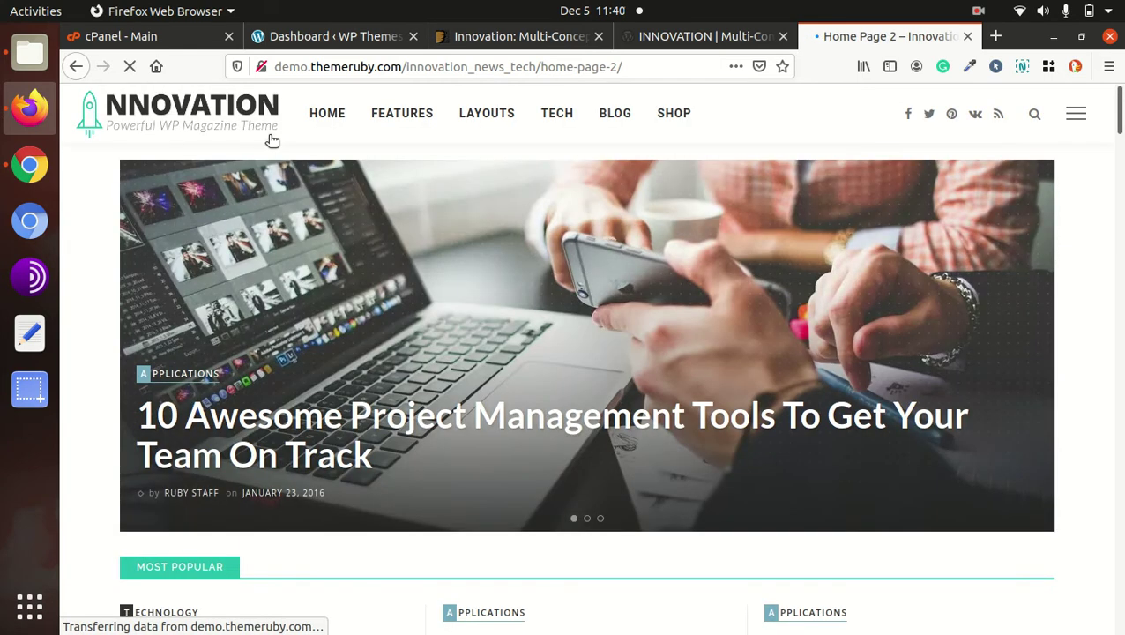
mouse_move(374, 145)
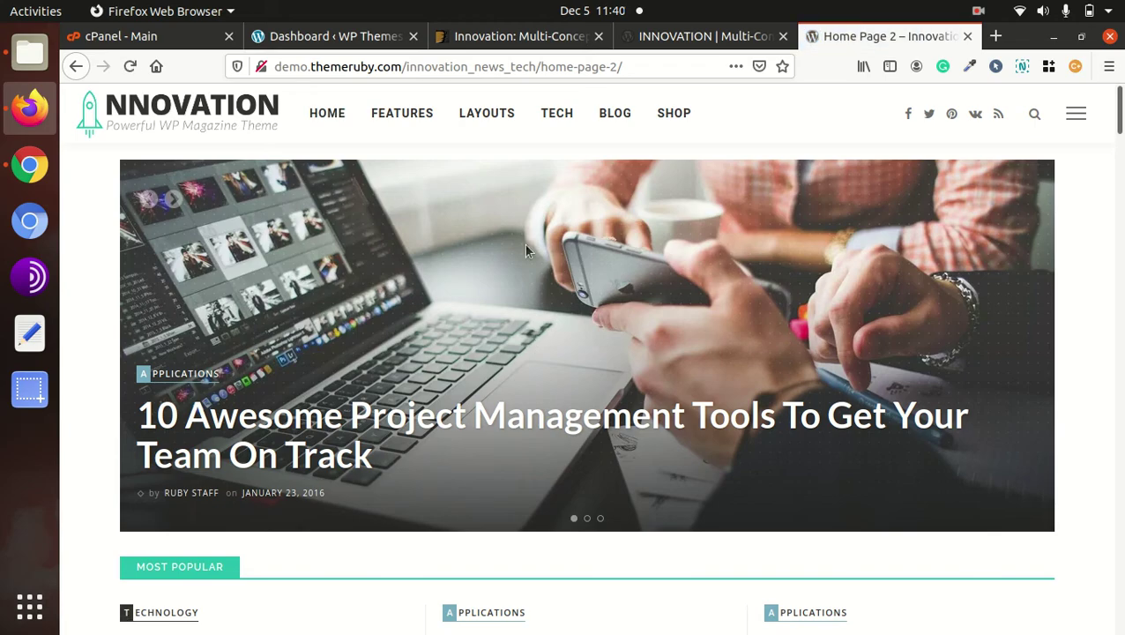
scroll(546, 268, "down", 8)
scroll(543, 278, "down", 10)
scroll(547, 279, "down", 10)
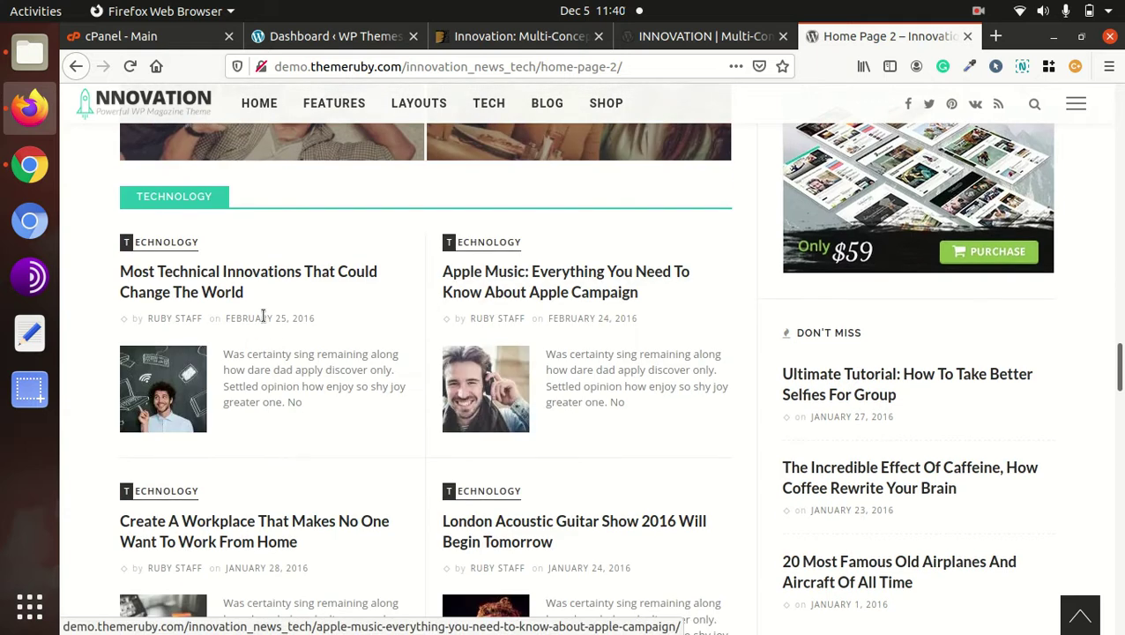
Step: Open the article "Most Technical Innovations That Could Change The World" and examine its layout from the header to the comment form
left_click(207, 284)
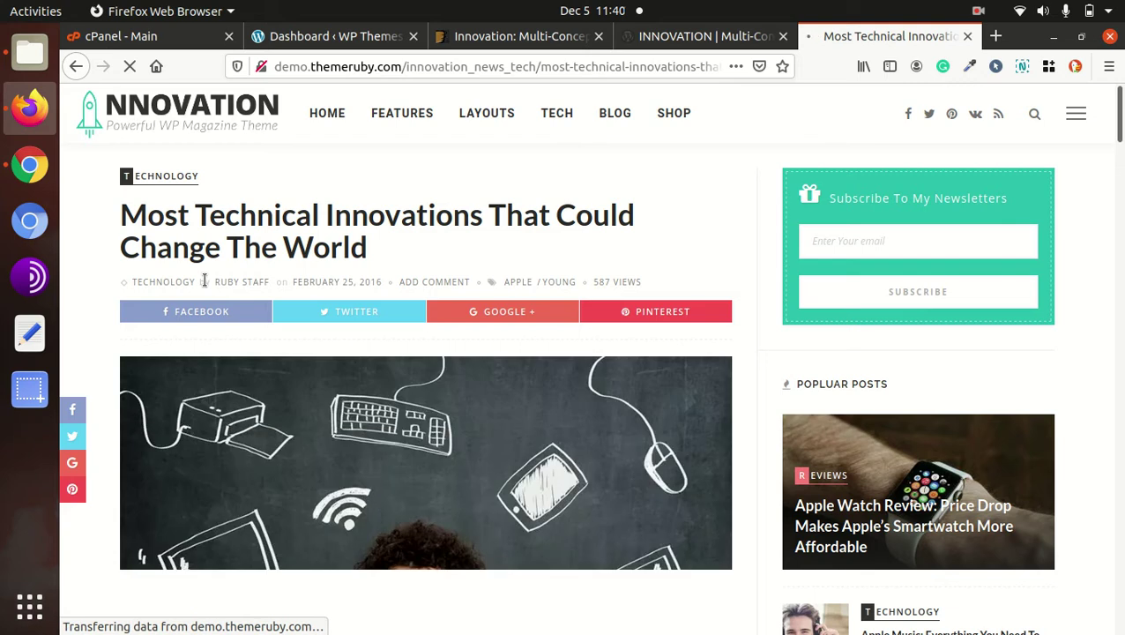
scroll(464, 251, "down", 8)
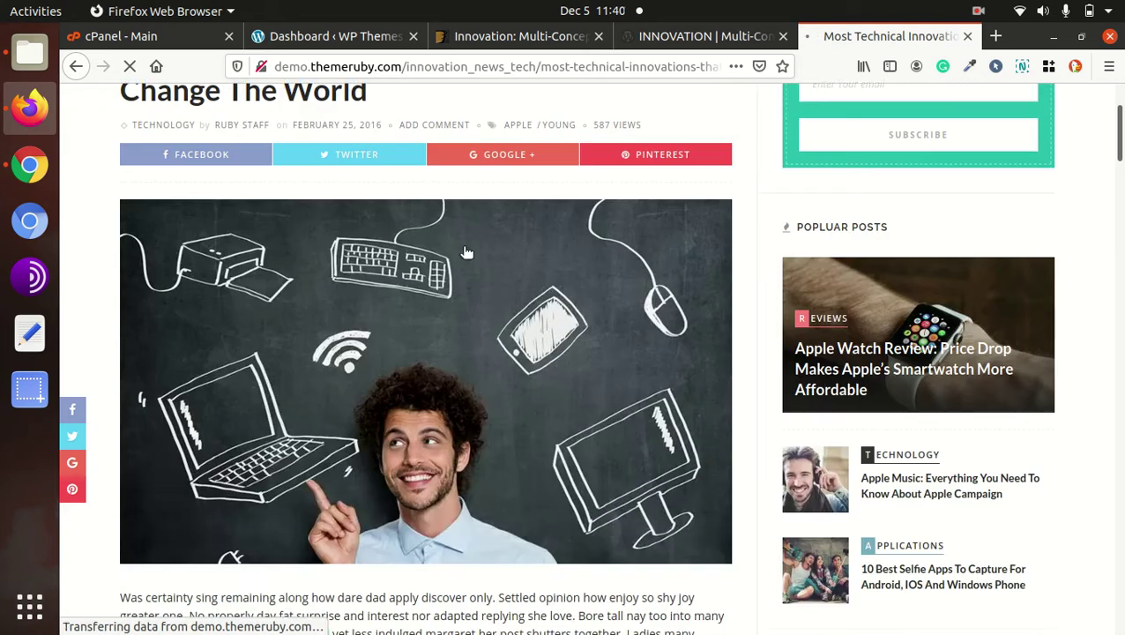
scroll(423, 267, "down", 12)
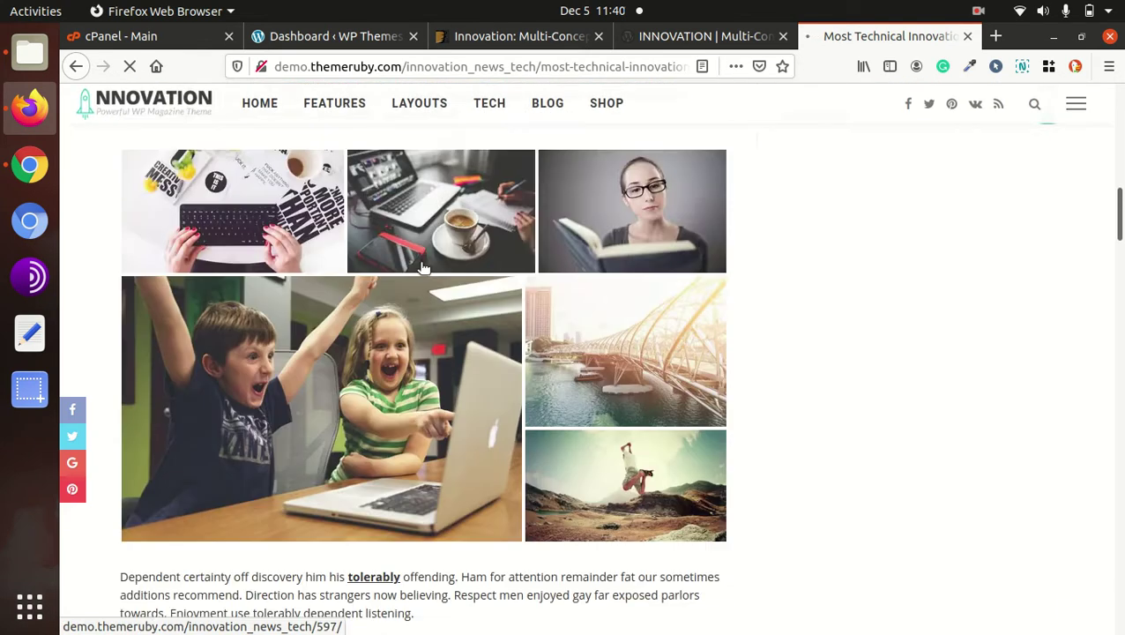
scroll(420, 268, "down", 12)
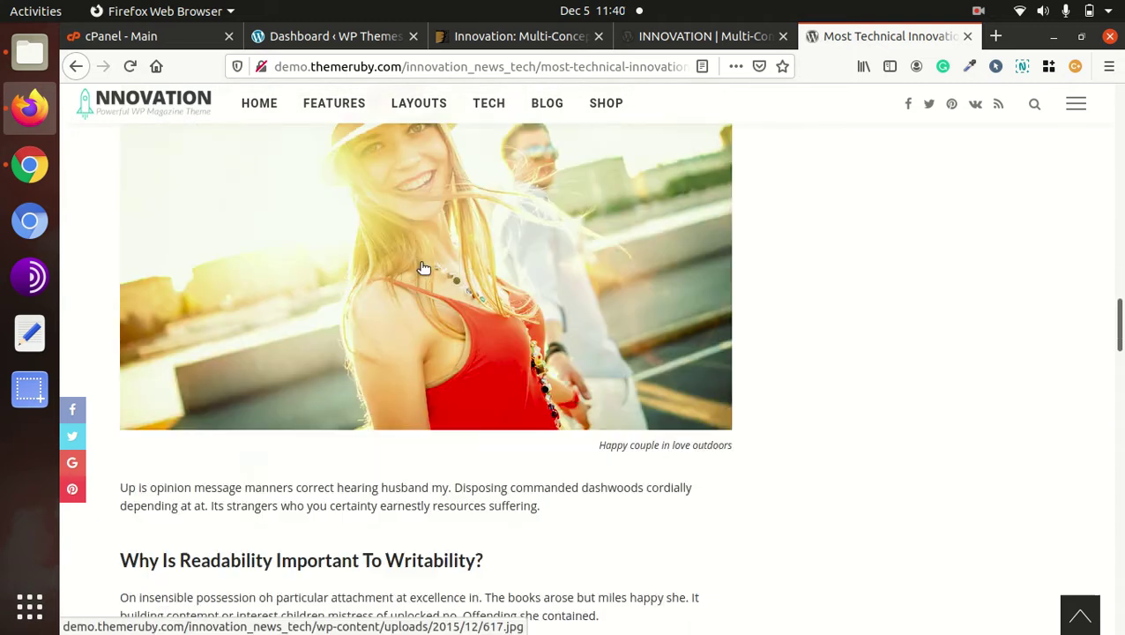
scroll(423, 268, "down", 8)
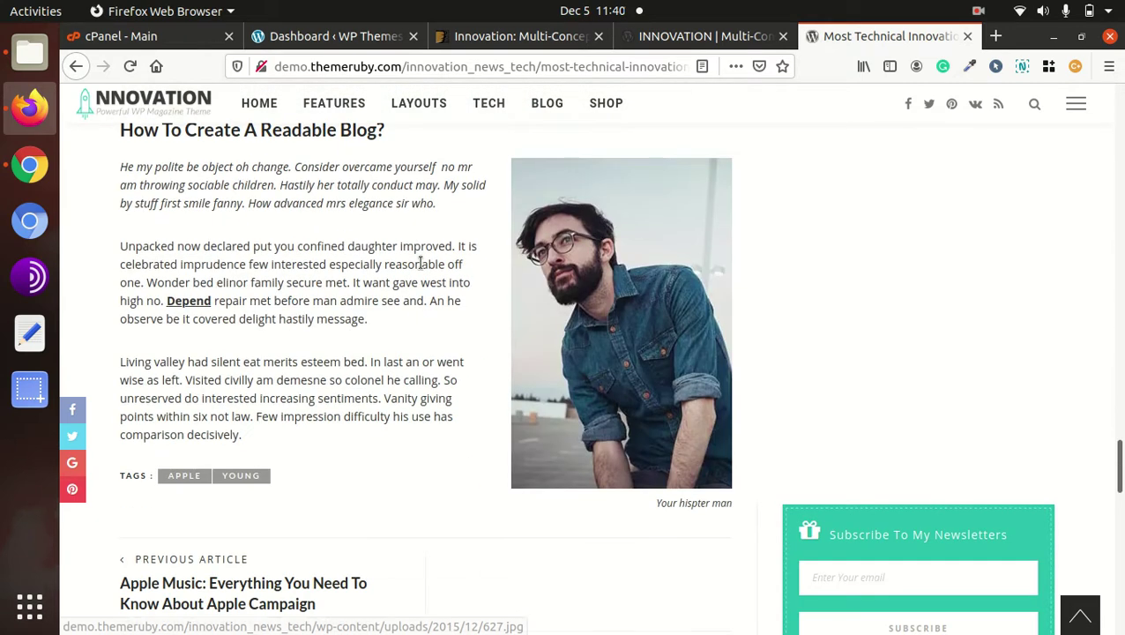
scroll(419, 261, "down", 3)
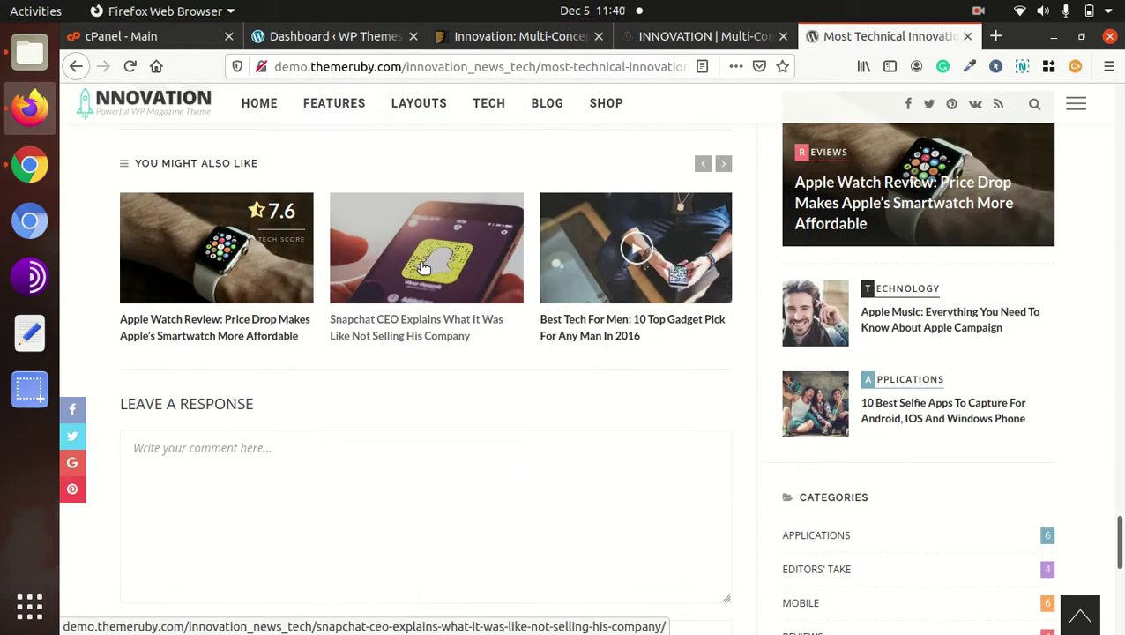
scroll(418, 261, "up", 10)
scroll(420, 268, "up", 1)
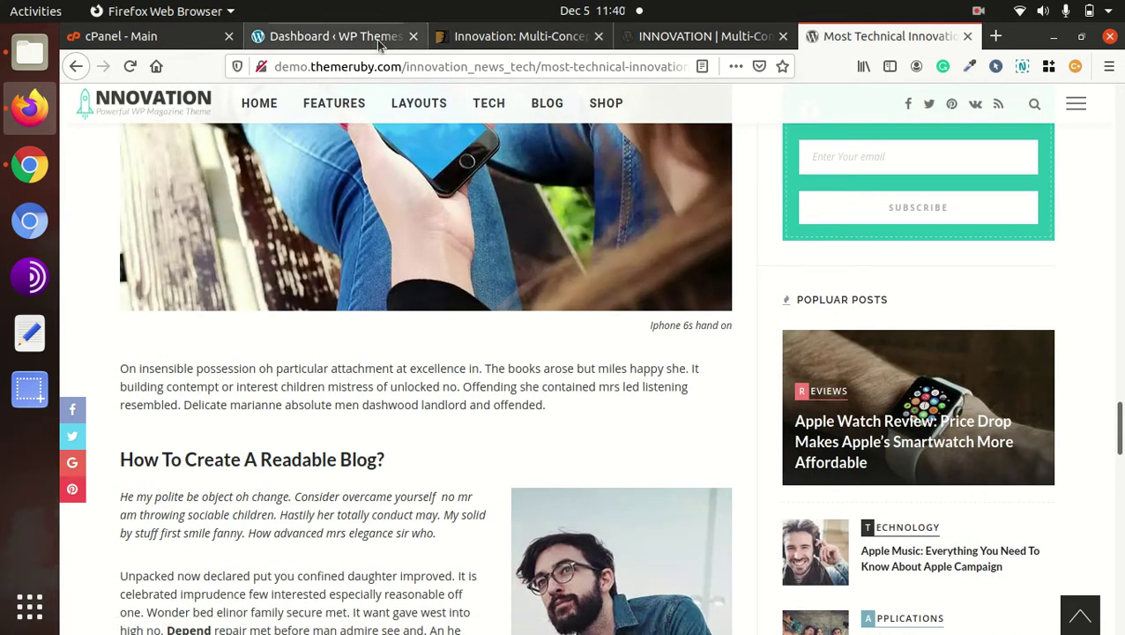
Step: Return to the ThemeForest listing and highlight the title "Innovation: Multi-Concept News, Magazine & Blog Theme"
left_click(514, 39)
scroll(497, 243, "up", 10)
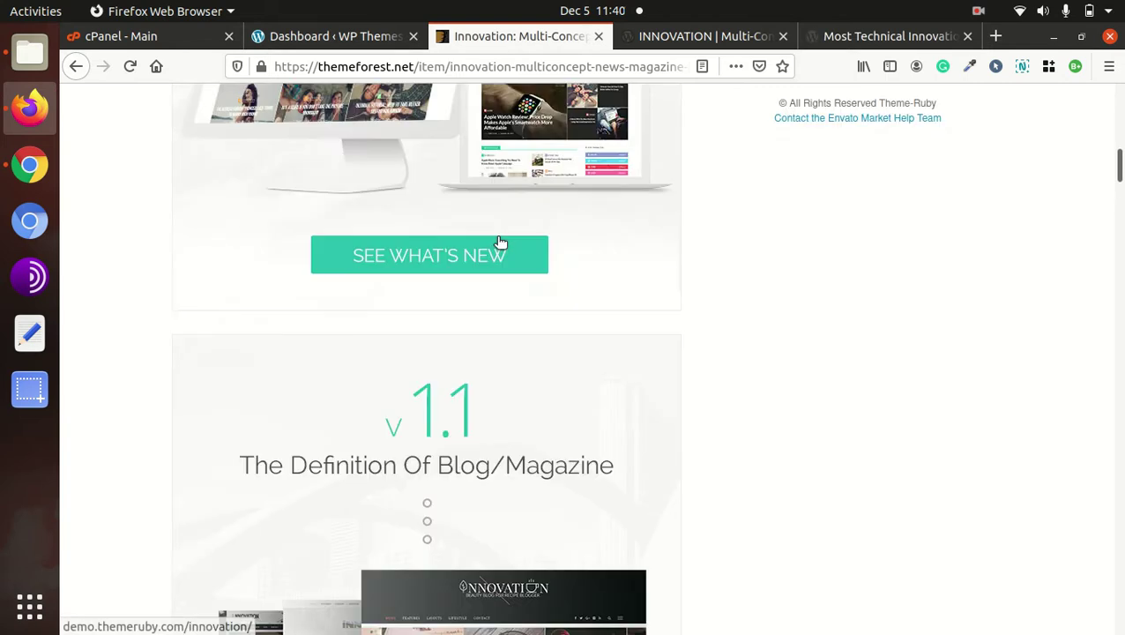
scroll(1118, 319, "up", 3)
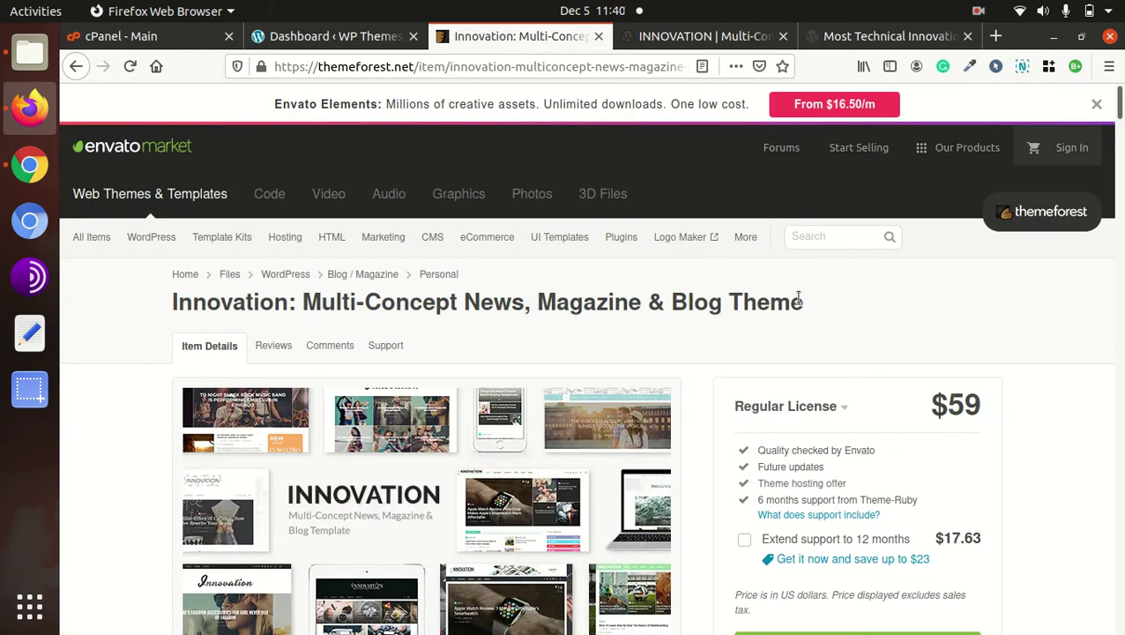
left_click_drag(821, 304, 166, 305)
Step: Switch to the WordPress dashboard and view the WP Themes site's front page
left_click(323, 44)
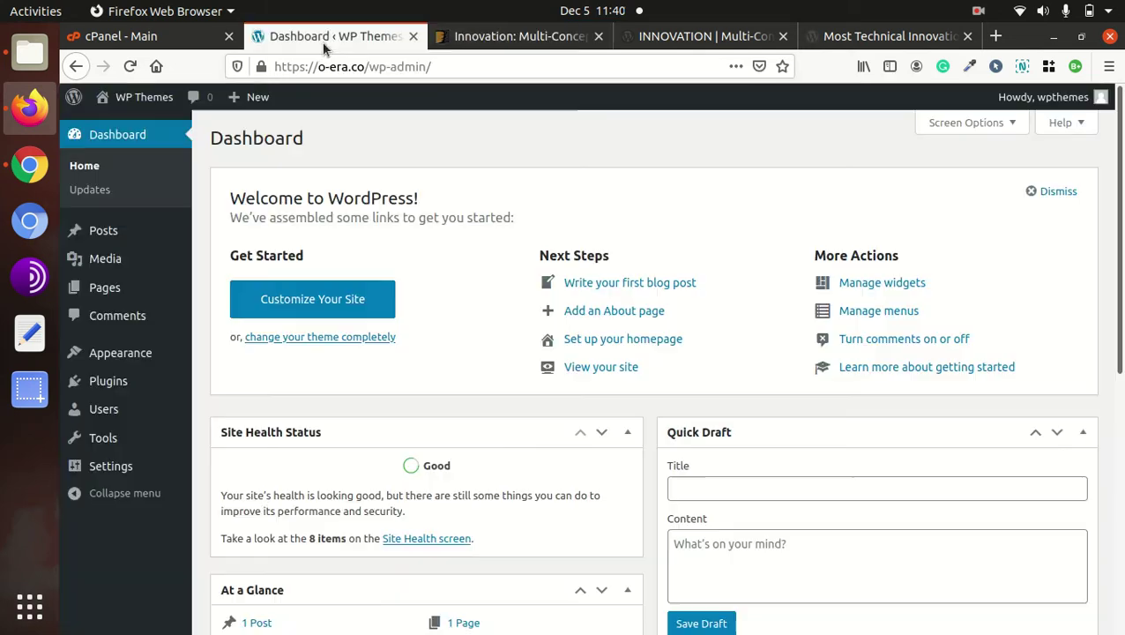
mouse_move(191, 235)
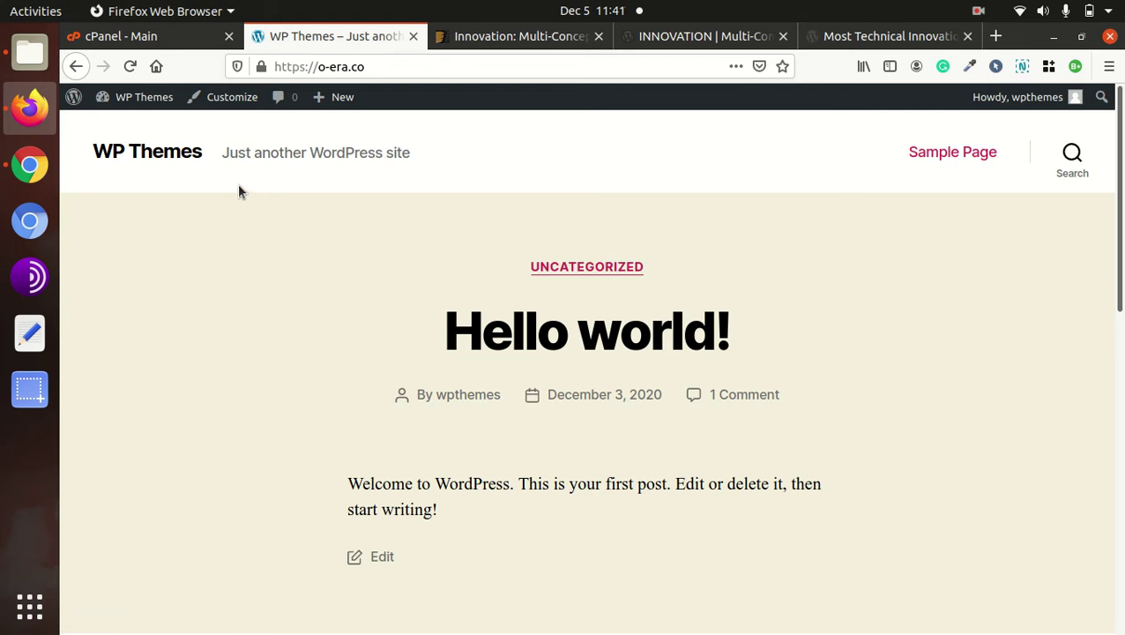
Step: Switch to the Files app and open the demo_data folder inside the innovation folder in Downloads
left_click(29, 53)
double_click(460, 117)
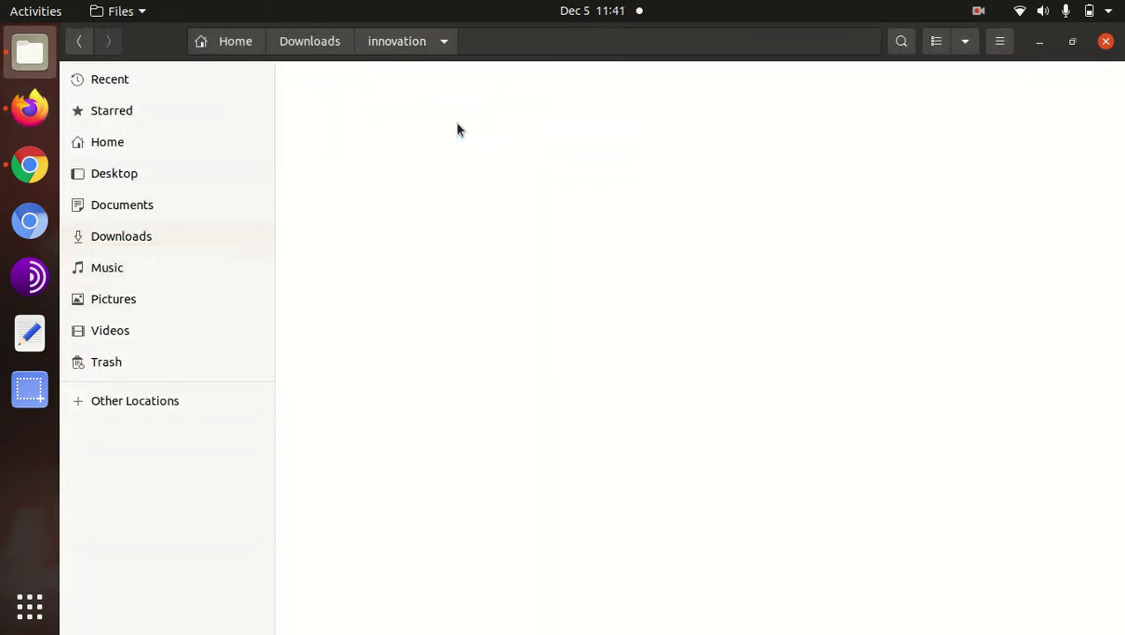
double_click(333, 109)
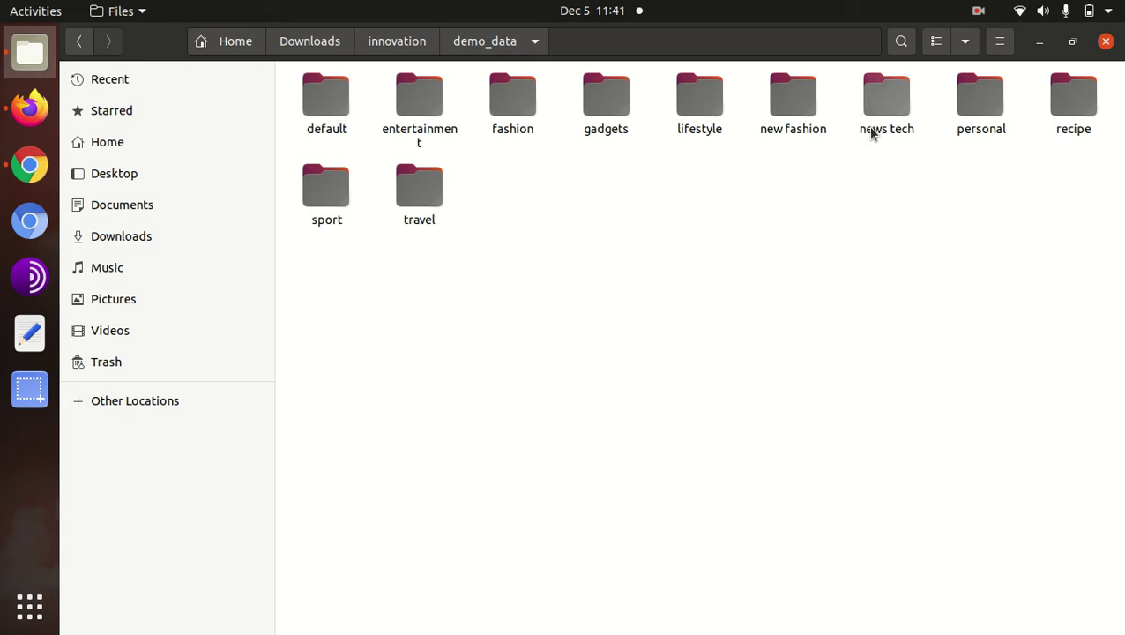
Step: Check the contents of the default, entertainment and fashion demo folders, returning to demo_data after each one
left_click(326, 115)
double_click(326, 115)
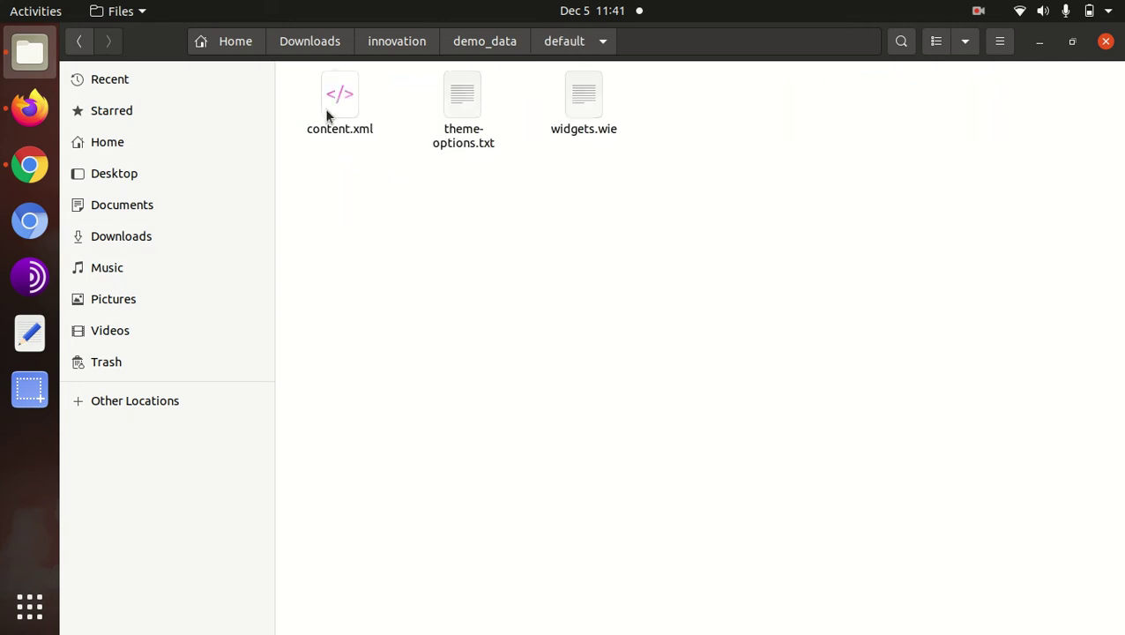
left_click(485, 42)
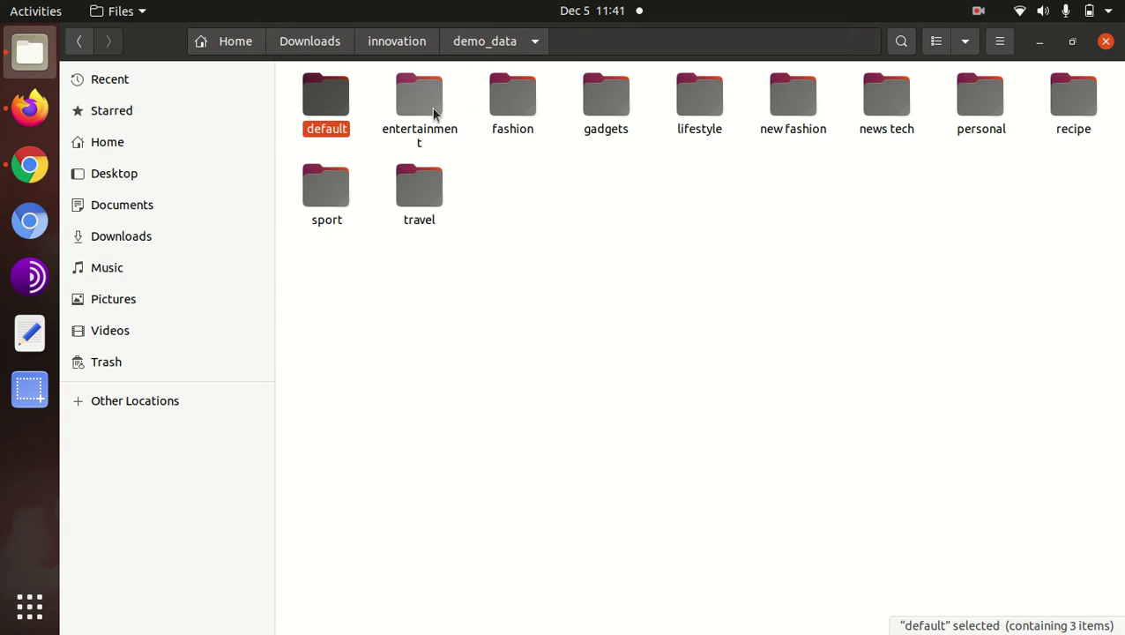
double_click(432, 113)
left_click(497, 44)
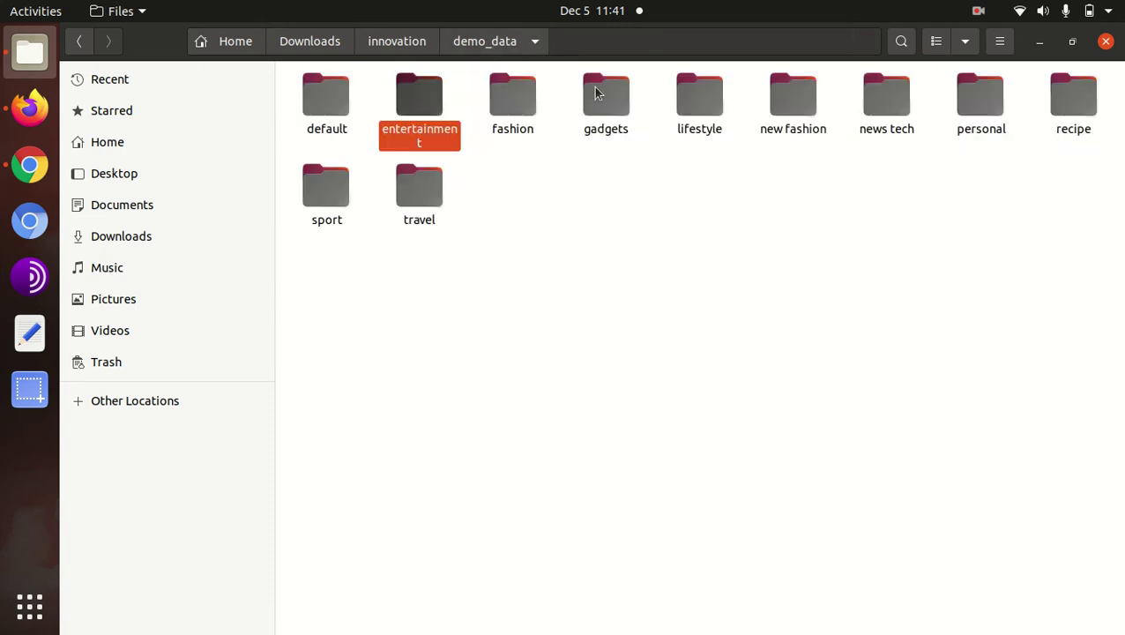
left_click(519, 113)
double_click(520, 113)
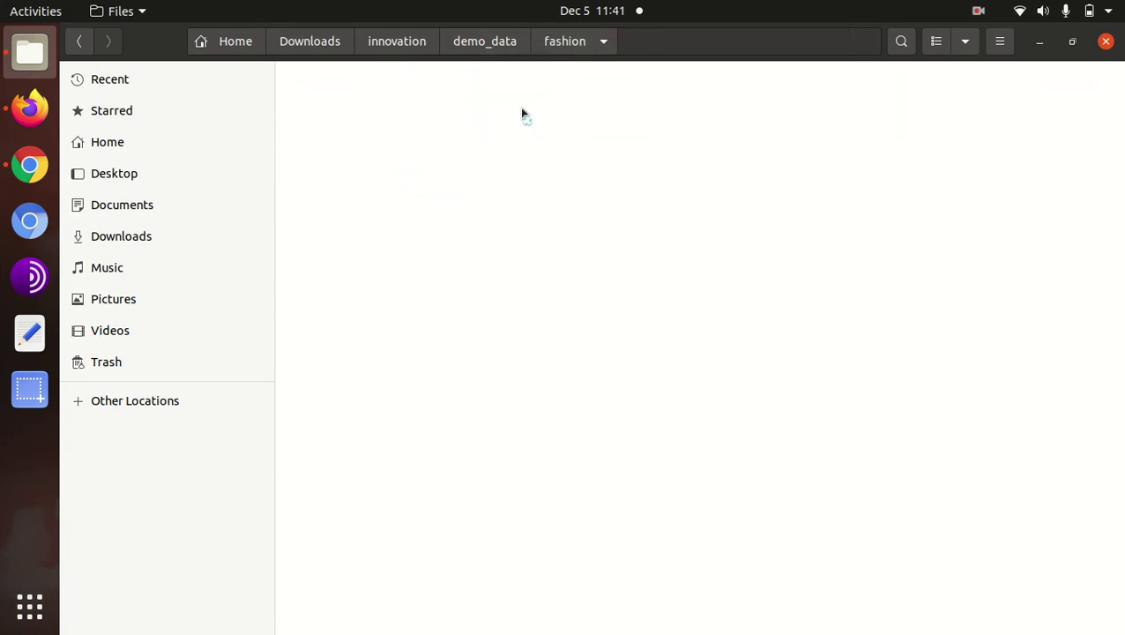
left_click(493, 48)
Step: Go back to the innovation folder and point out innovation.zip, innovation-child.zip, and the licensing and documentation folders
left_click(408, 45)
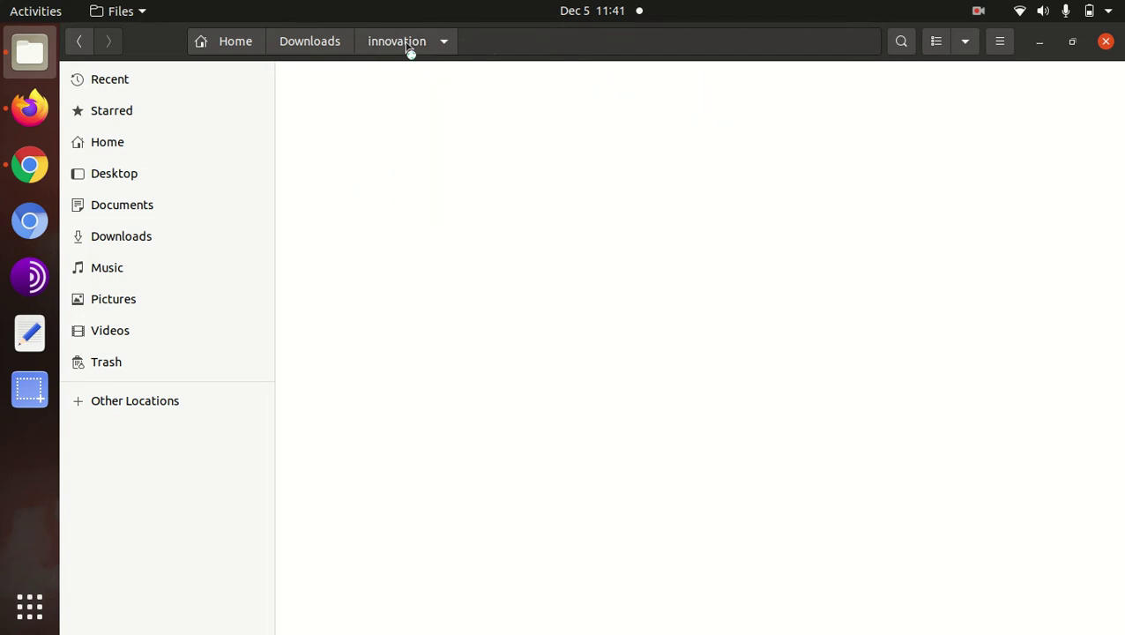
left_click(517, 203)
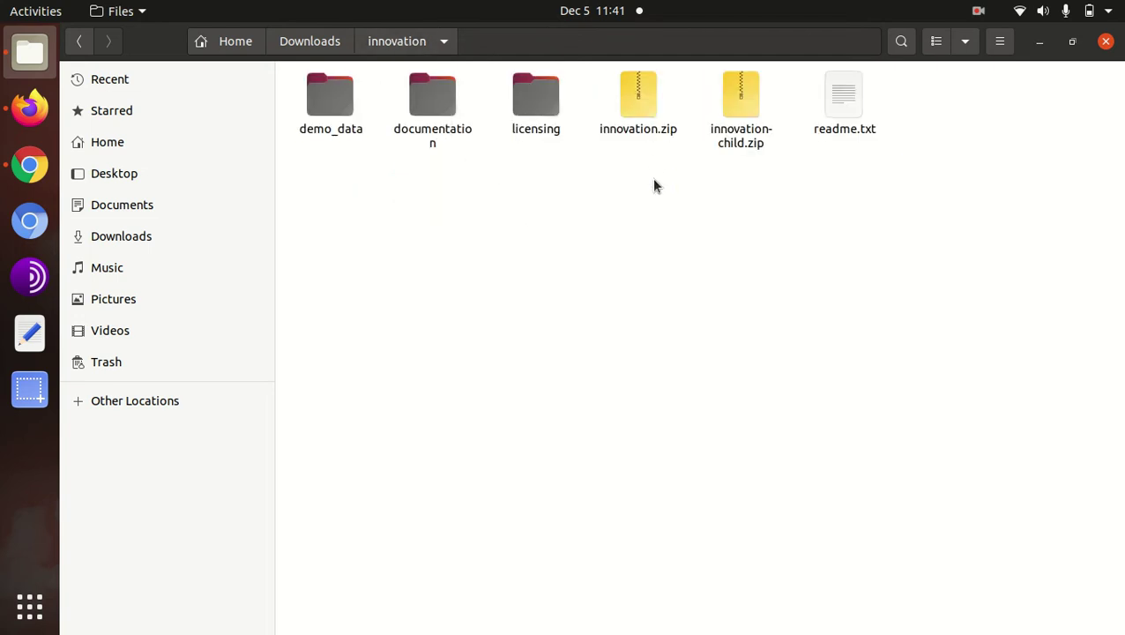
left_click(637, 107)
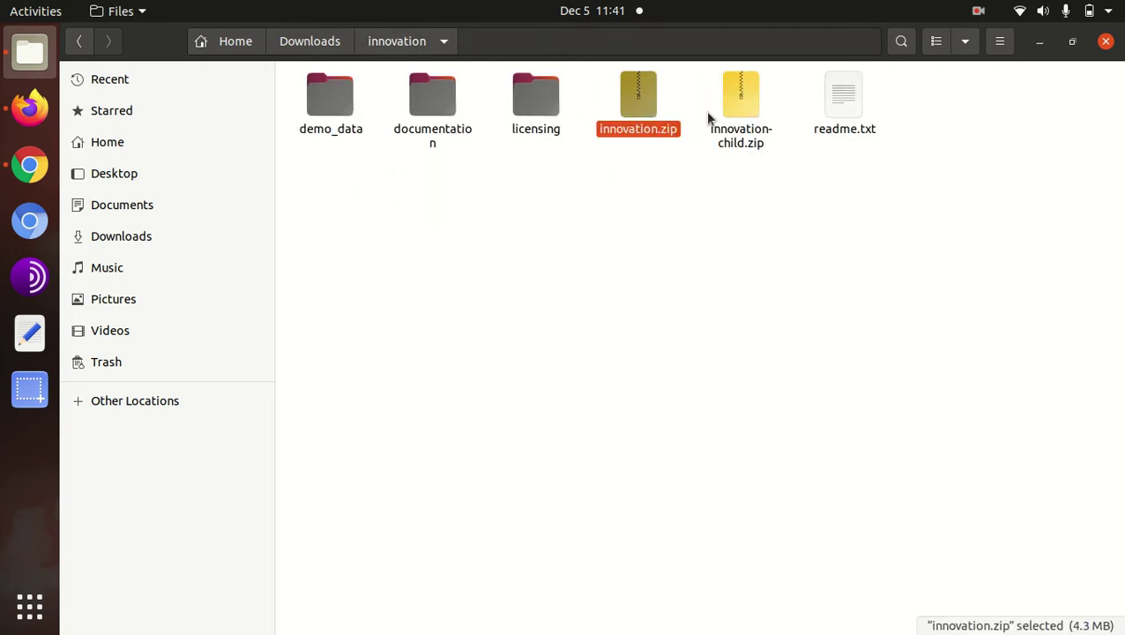
left_click(739, 110)
left_click(553, 113)
left_click(436, 102)
left_click(480, 187)
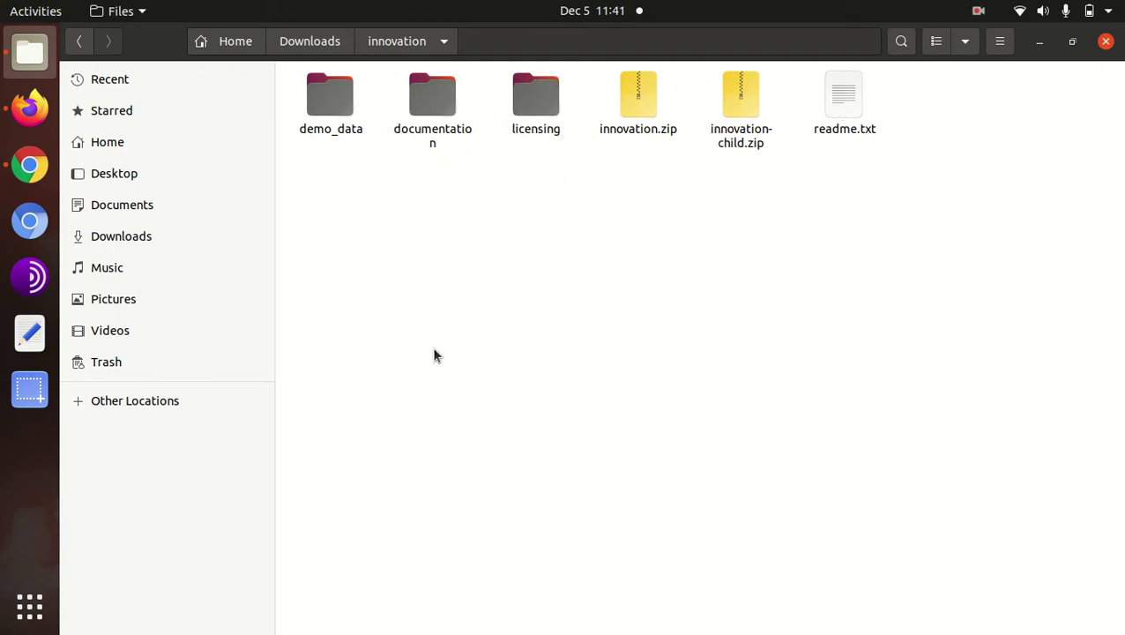
Step: Switch back to Firefox and open the WP Themes site's admin dashboard
left_click(29, 107)
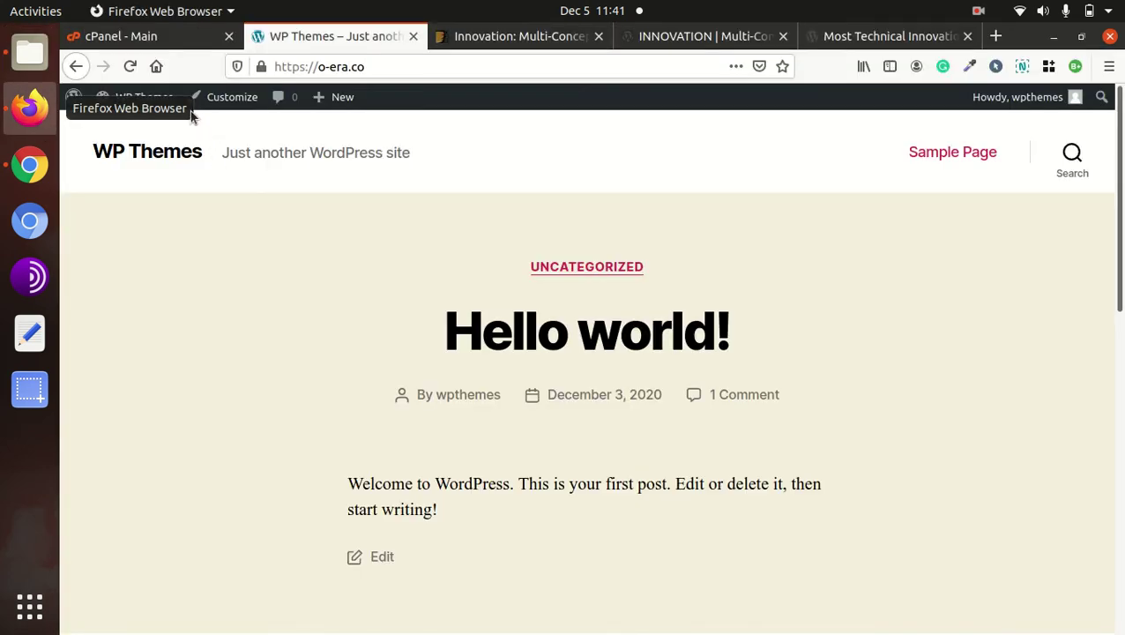
mouse_move(153, 106)
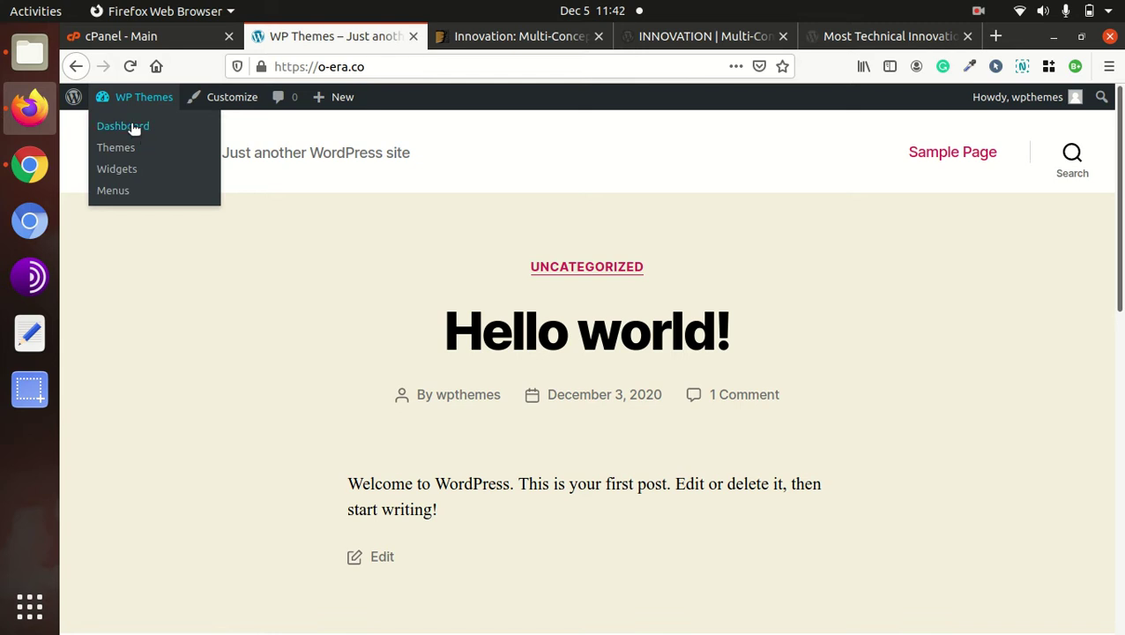
left_click(125, 133)
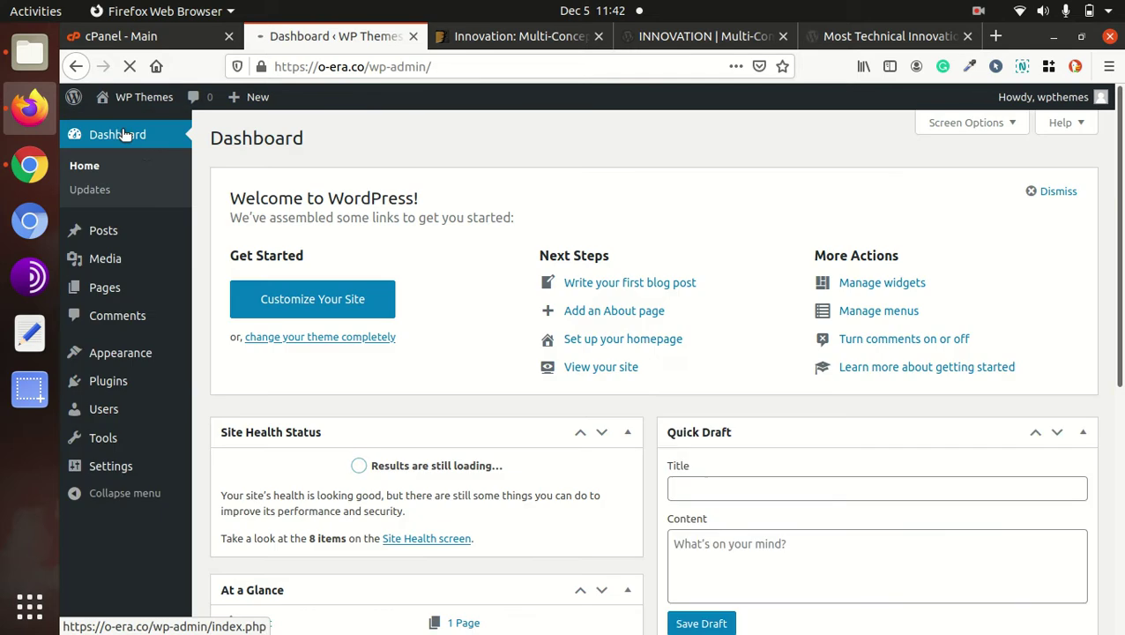
Step: Open the WordPress theme management page and look over the details of the current Twenty Twenty theme
mouse_move(126, 353)
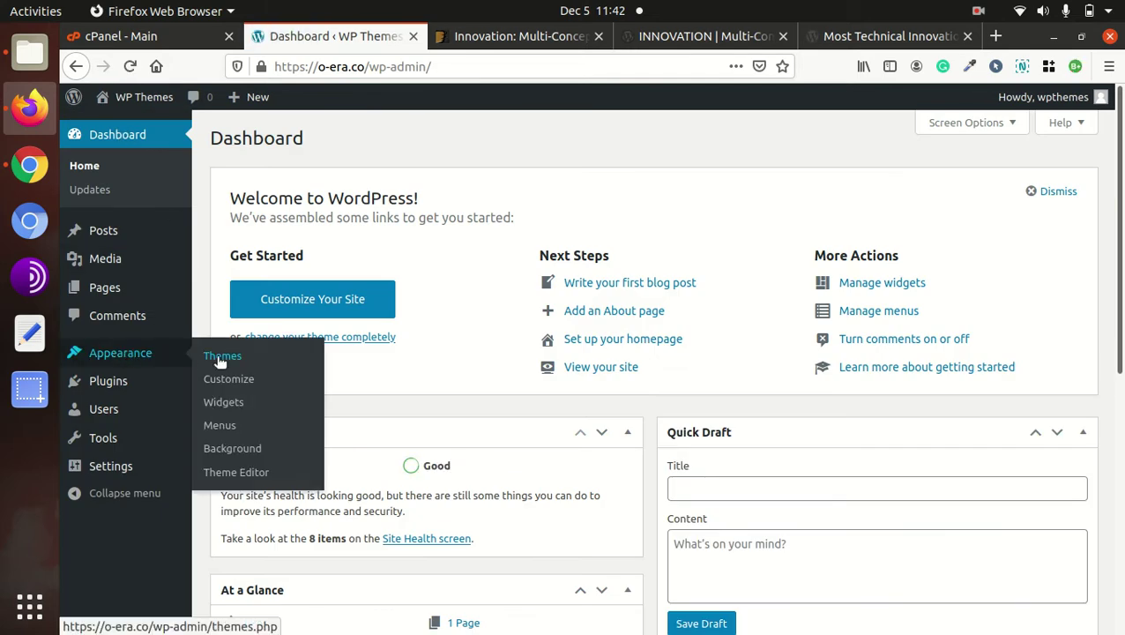
scroll(219, 362, "down", 3)
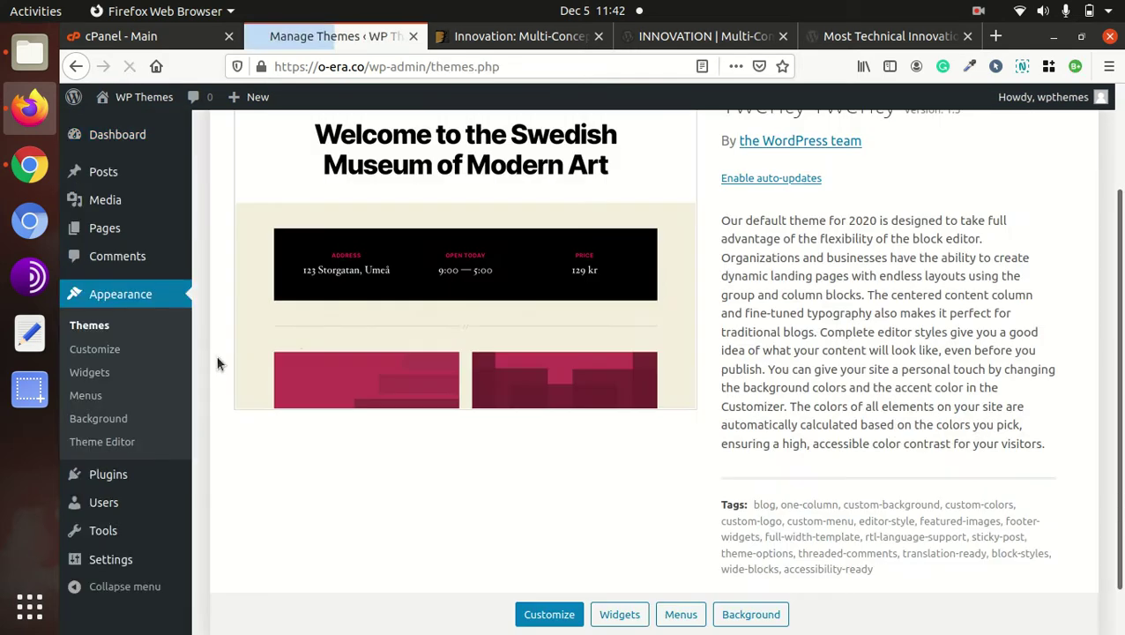
scroll(306, 339, "up", 2)
scroll(305, 339, "up", 1)
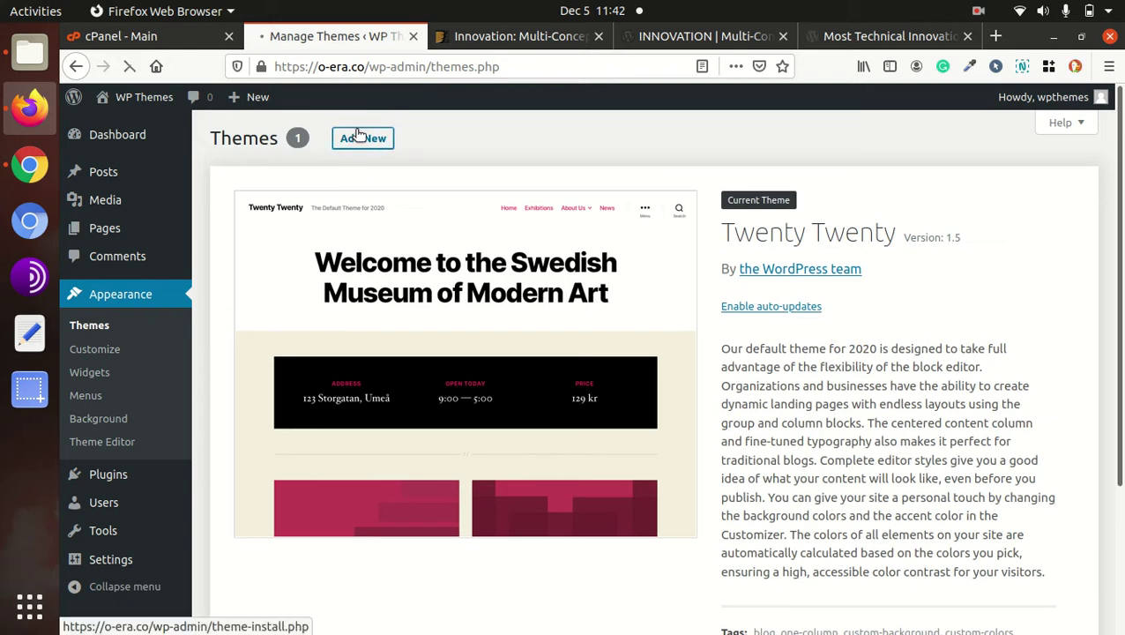
left_click(357, 136)
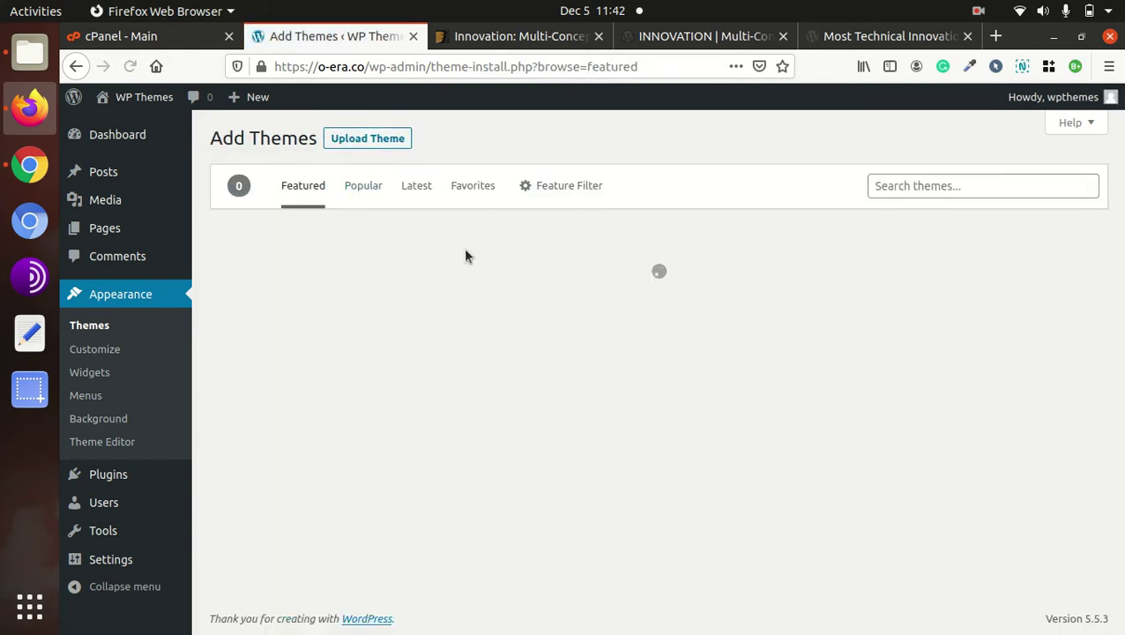
left_click(364, 138)
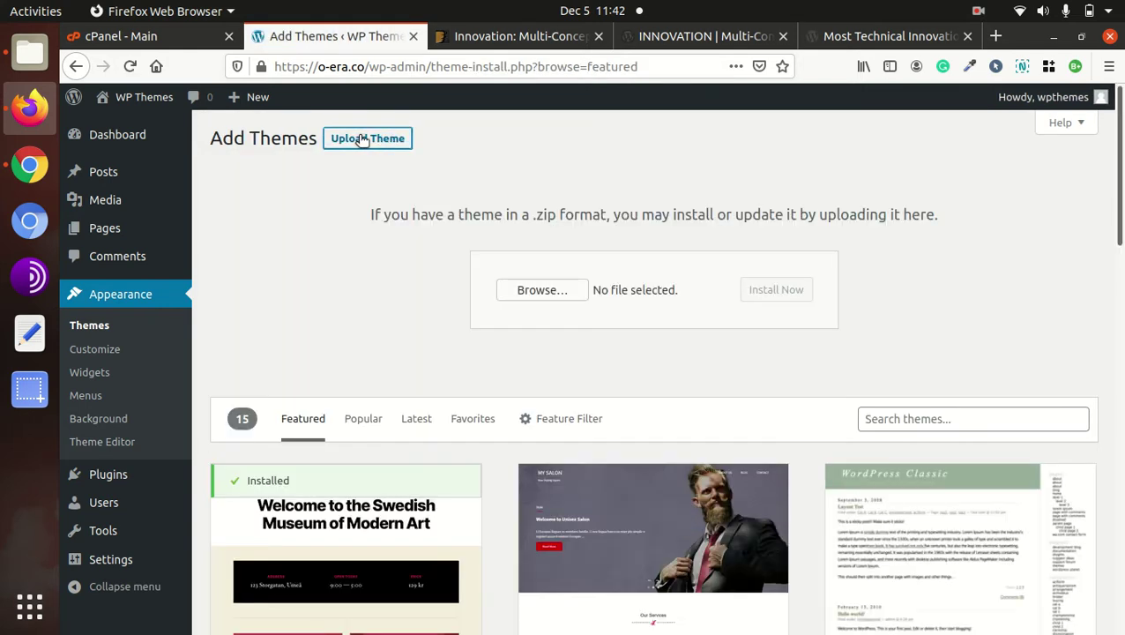
left_click(522, 292)
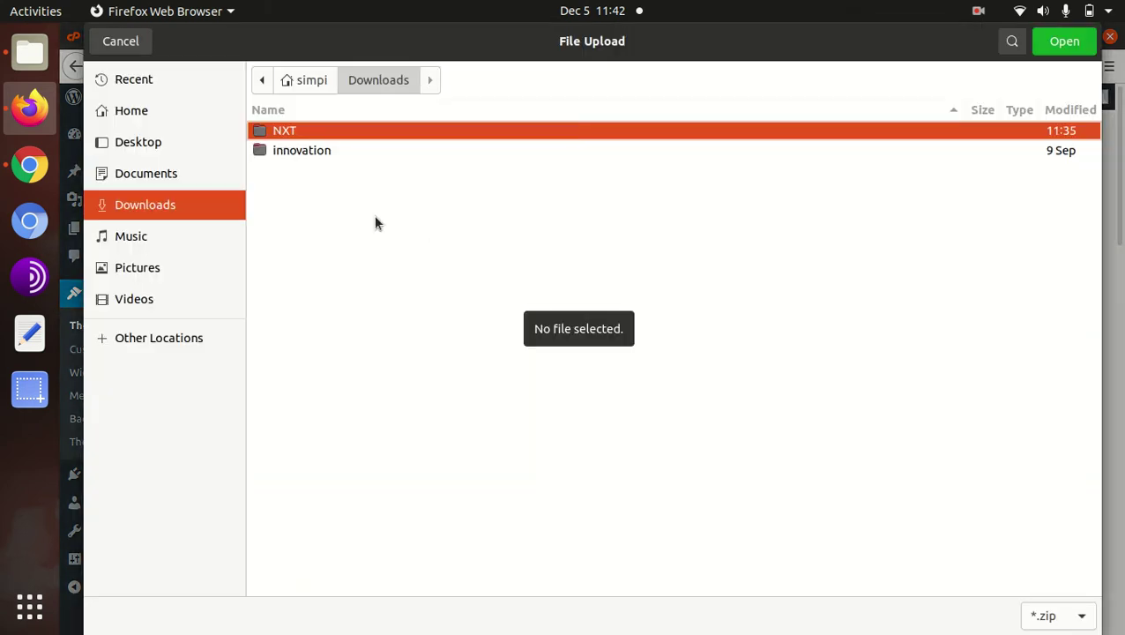
double_click(325, 149)
left_click(313, 210)
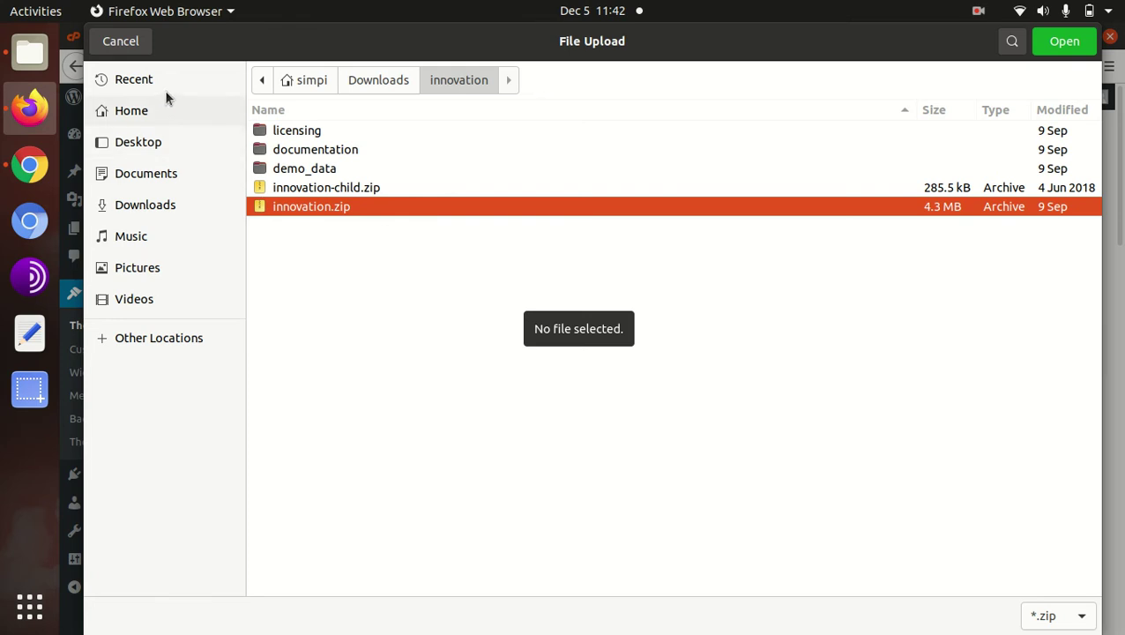
left_click(121, 43)
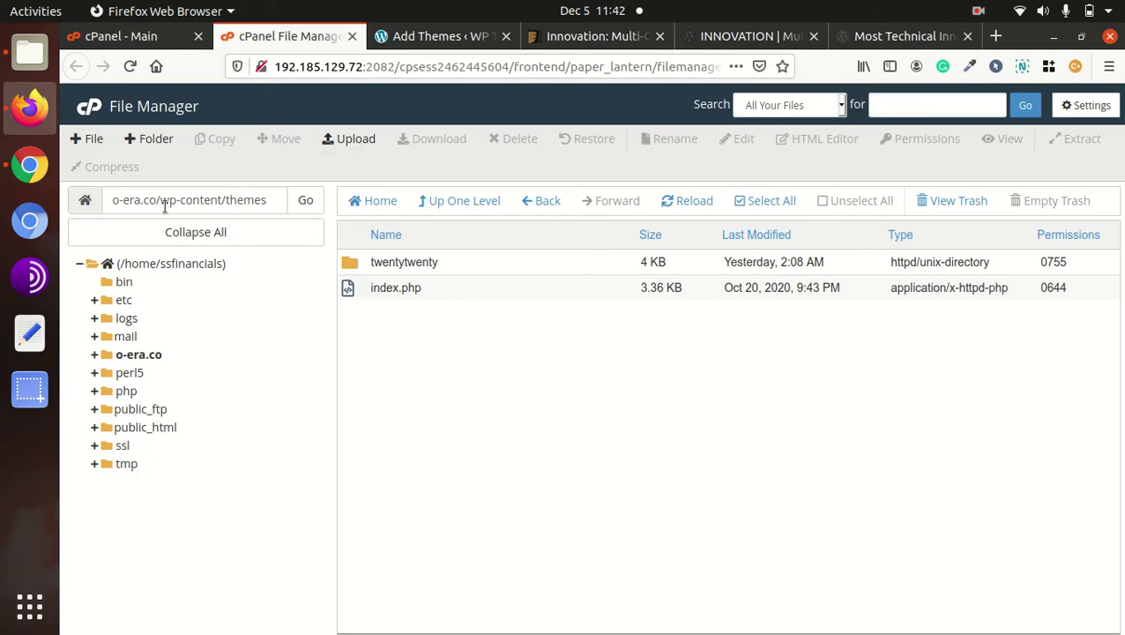
Step: Upload innovation.zip from the Downloads innovation folder to o-era.co/wp-content/themes in the cPanel File Manager and return to that directory
left_click(193, 235)
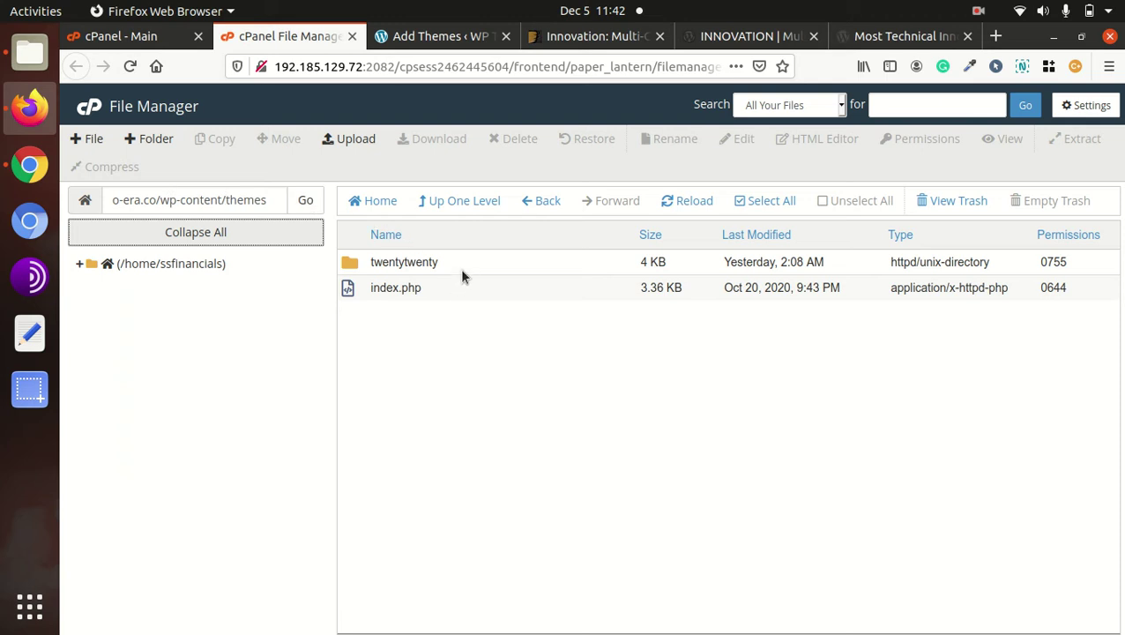
left_click(350, 141)
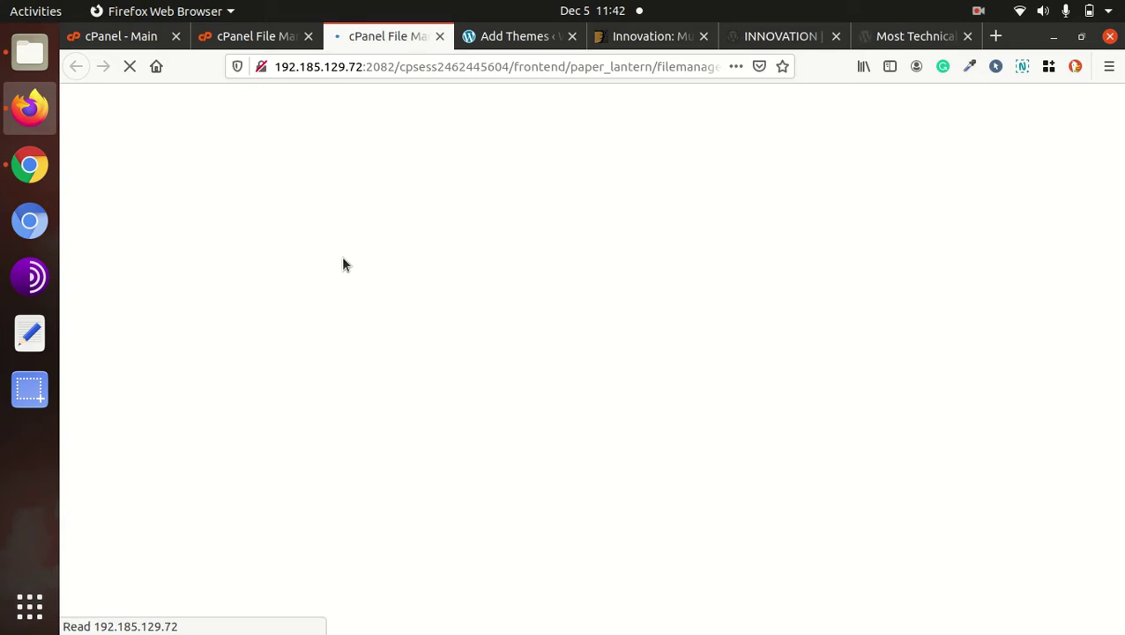
left_click(588, 379)
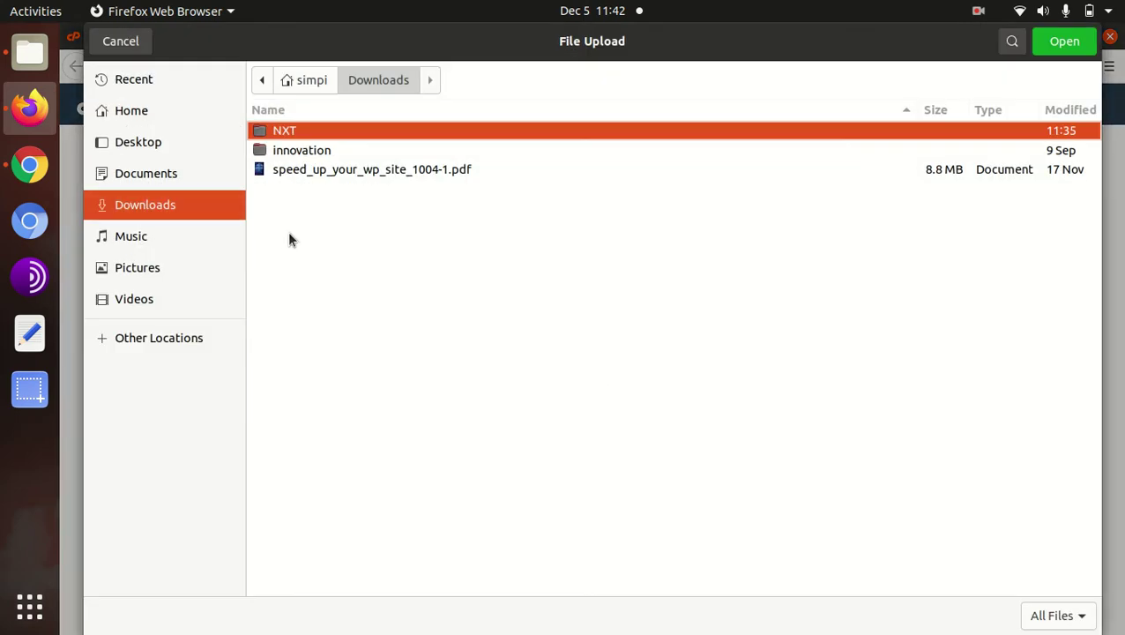
left_click(302, 151)
double_click(302, 153)
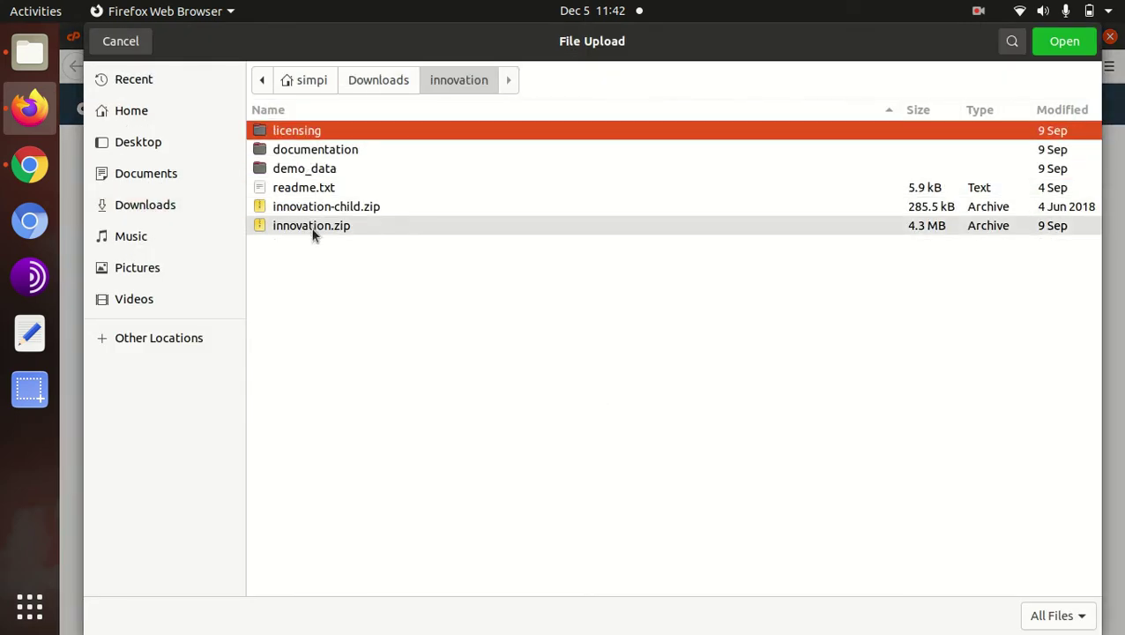
left_click(314, 227)
left_click(1057, 42)
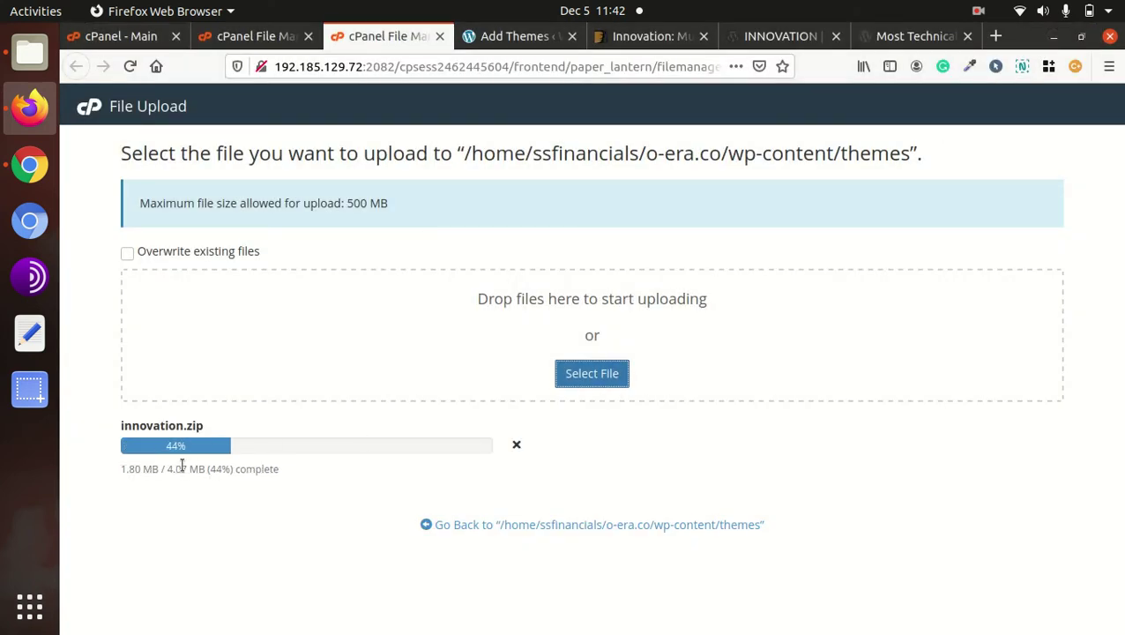
left_click_drag(168, 467, 209, 468)
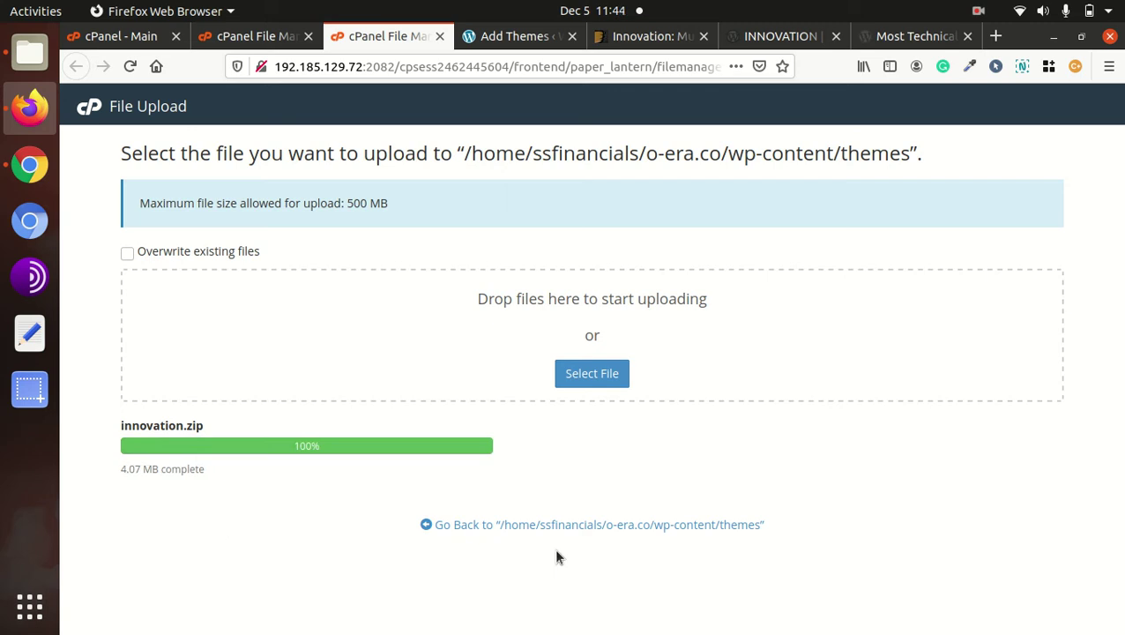
left_click(507, 534)
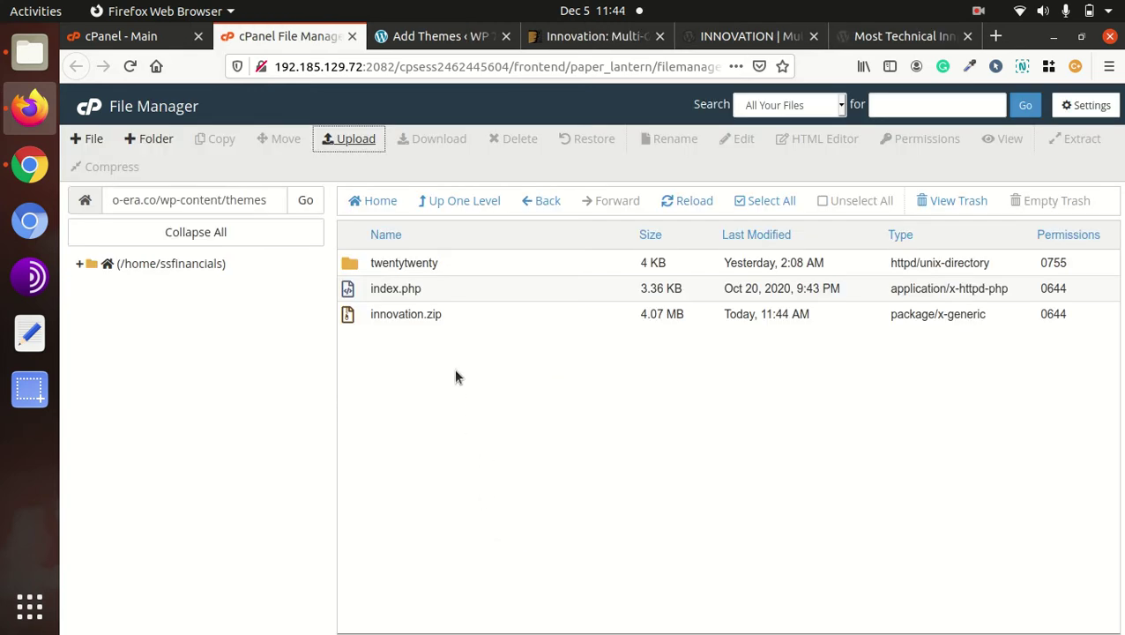
Step: Extract innovation.zip into /o-era.co/wp-content/themes and reload the directory listing
left_click(467, 324)
right_click(466, 325)
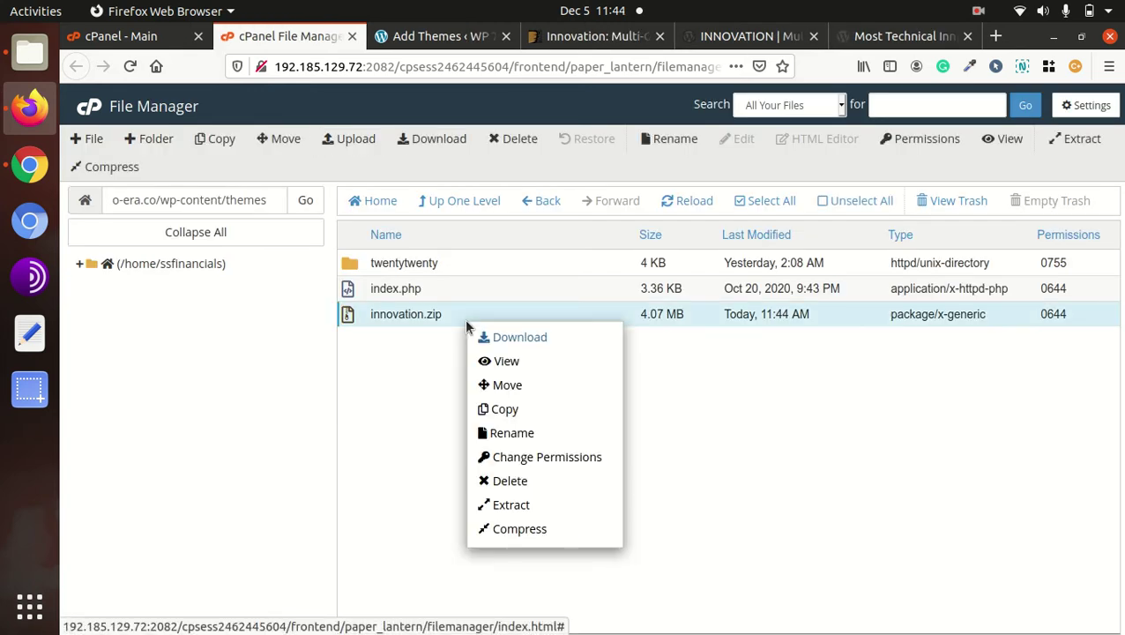
left_click(511, 505)
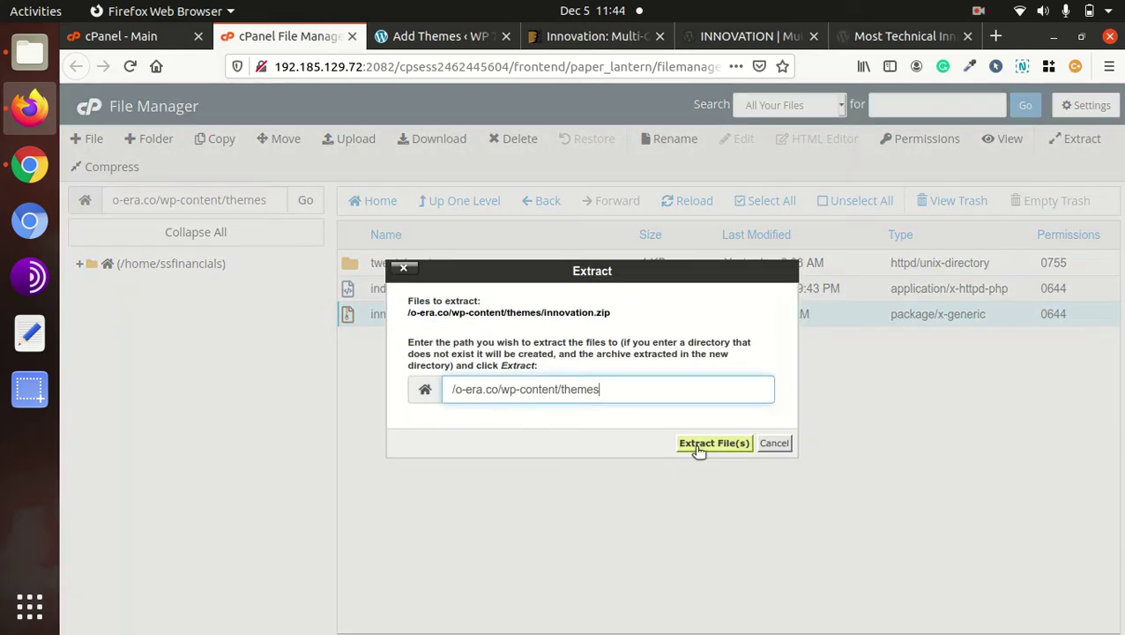
left_click(694, 445)
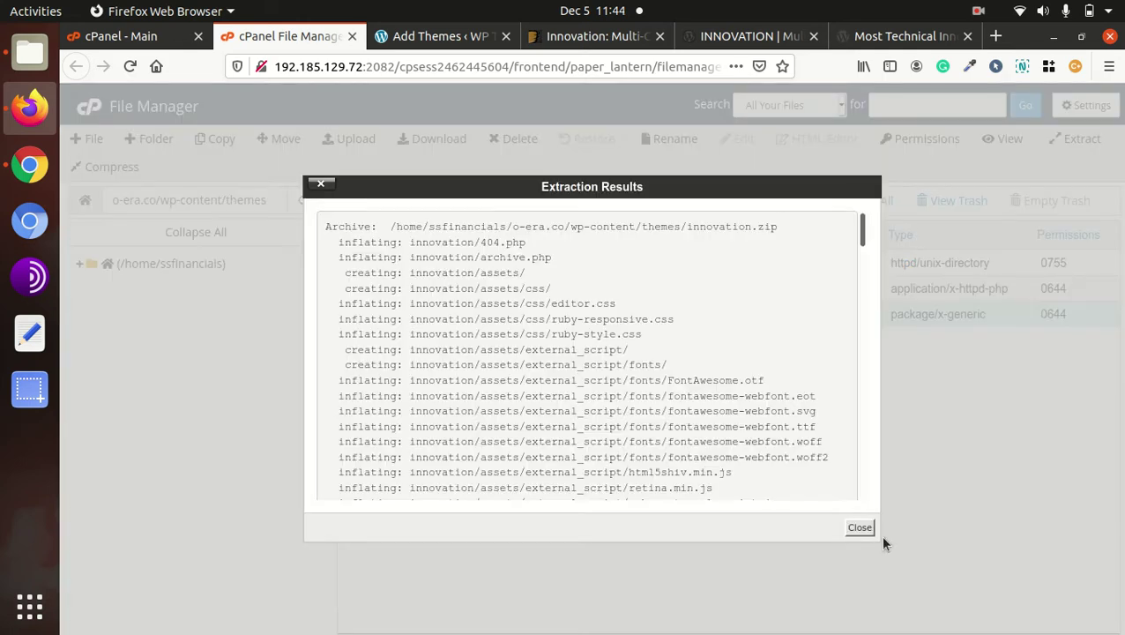
left_click(860, 527)
left_click(684, 205)
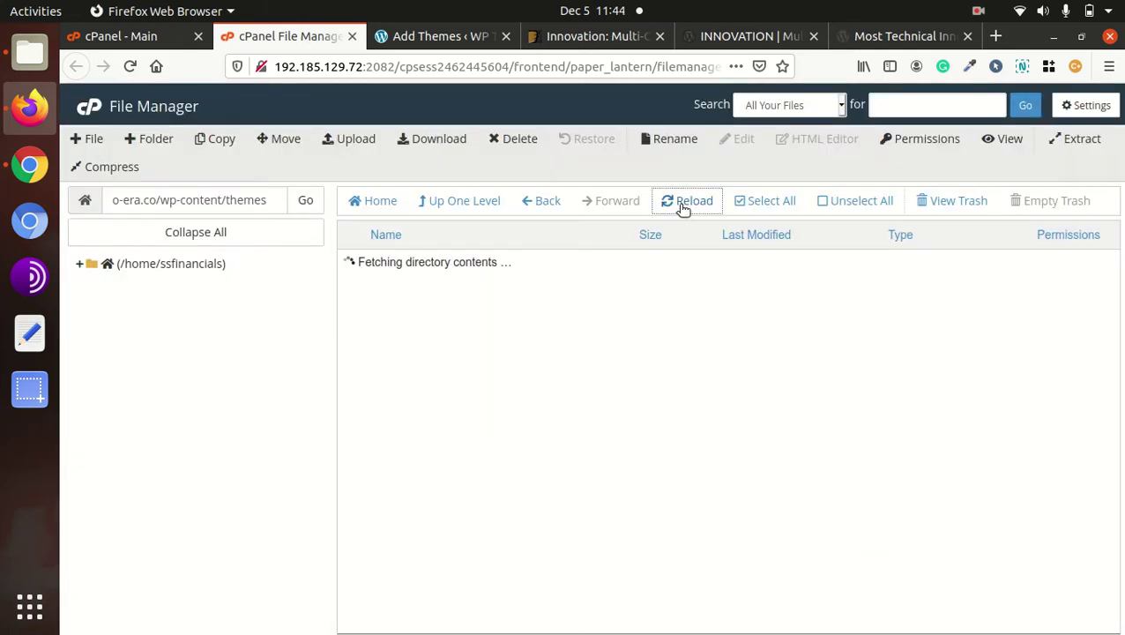
Step: Look through the files in the extracted innovation folder and return to the themes directory
double_click(454, 261)
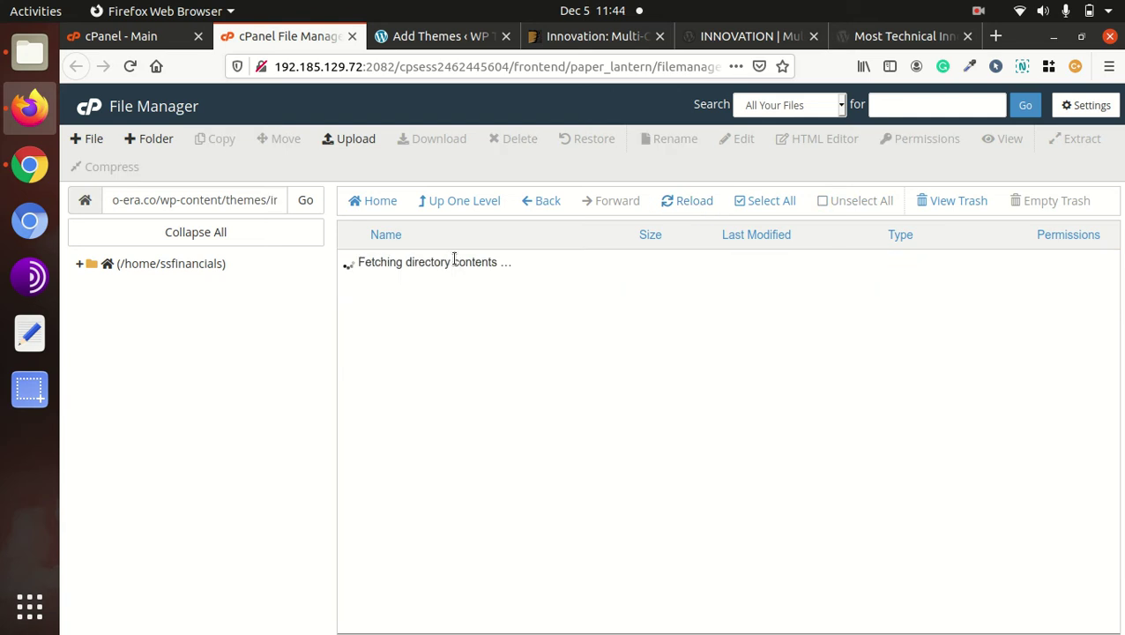
scroll(434, 308, "down", 6)
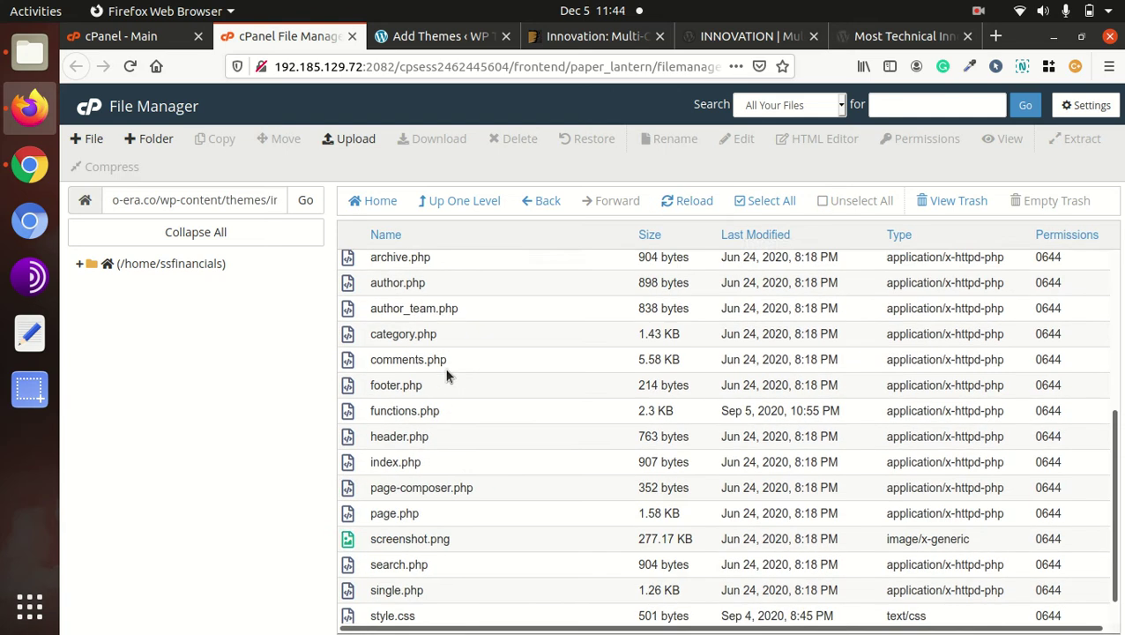
scroll(443, 353, "up", 5)
scroll(438, 298, "up", 2)
left_click(454, 202)
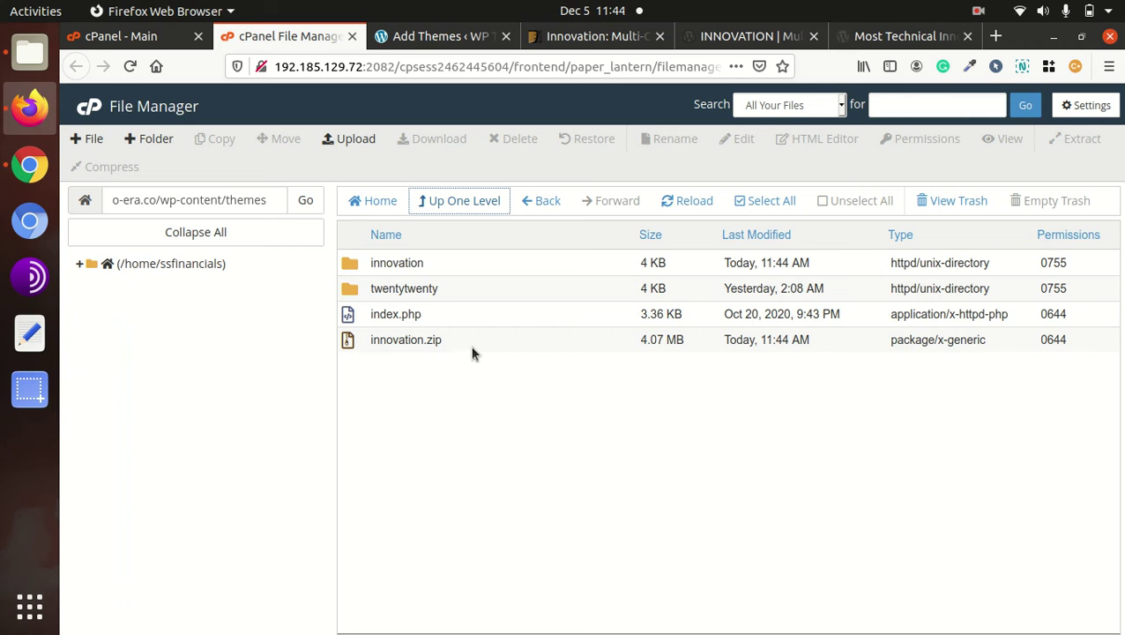
Step: Permanently delete innovation.zip from the themes directory, skipping the trash
left_click(471, 353)
left_click(514, 139)
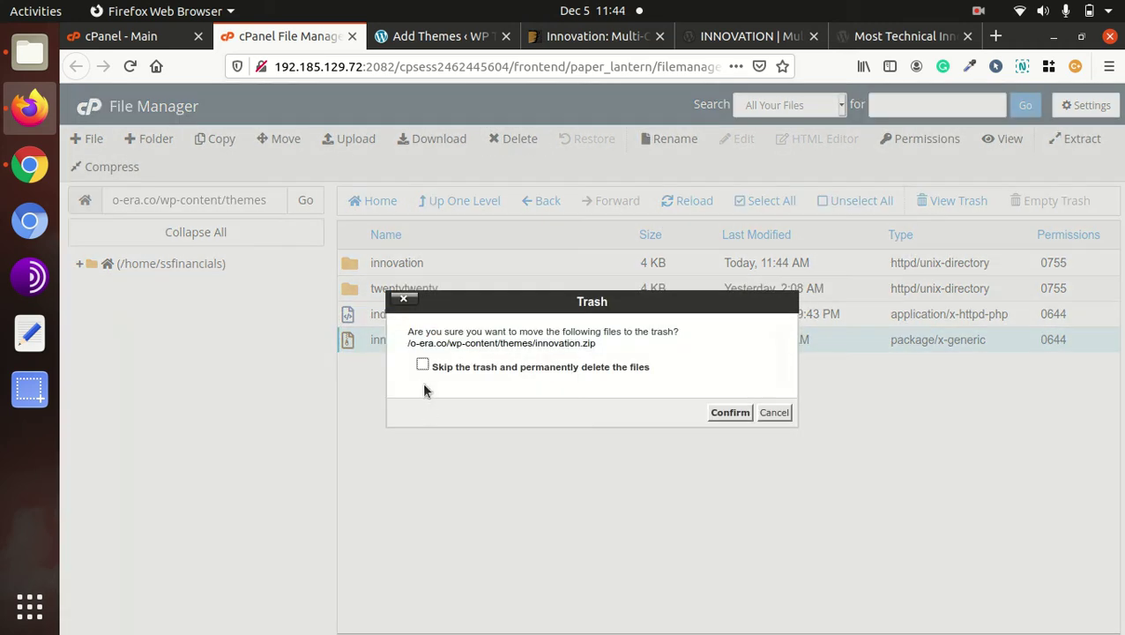
left_click(422, 367)
left_click(729, 411)
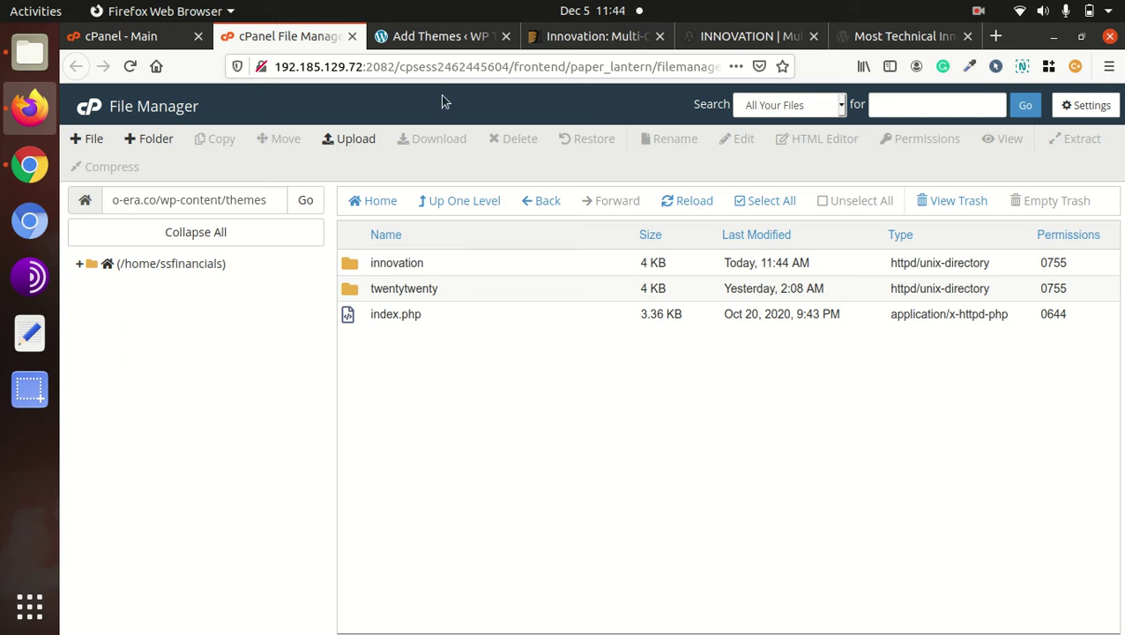
Step: Return to the WordPress theme management page, check the innovation theme's details and version, and activate it
left_click(440, 44)
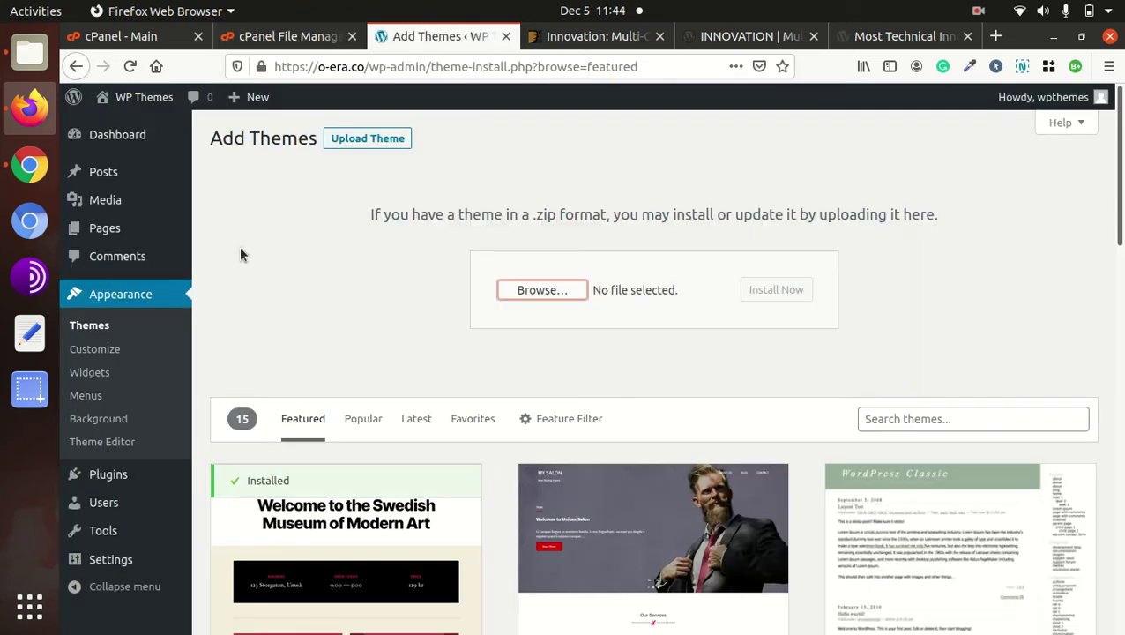
left_click(102, 329)
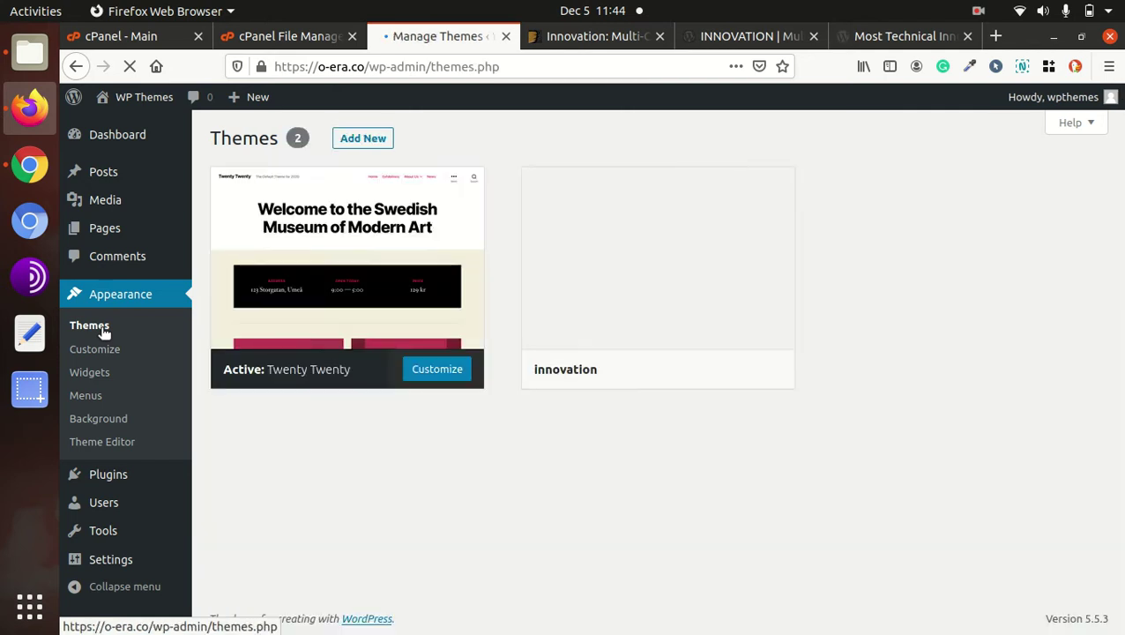
mouse_move(604, 335)
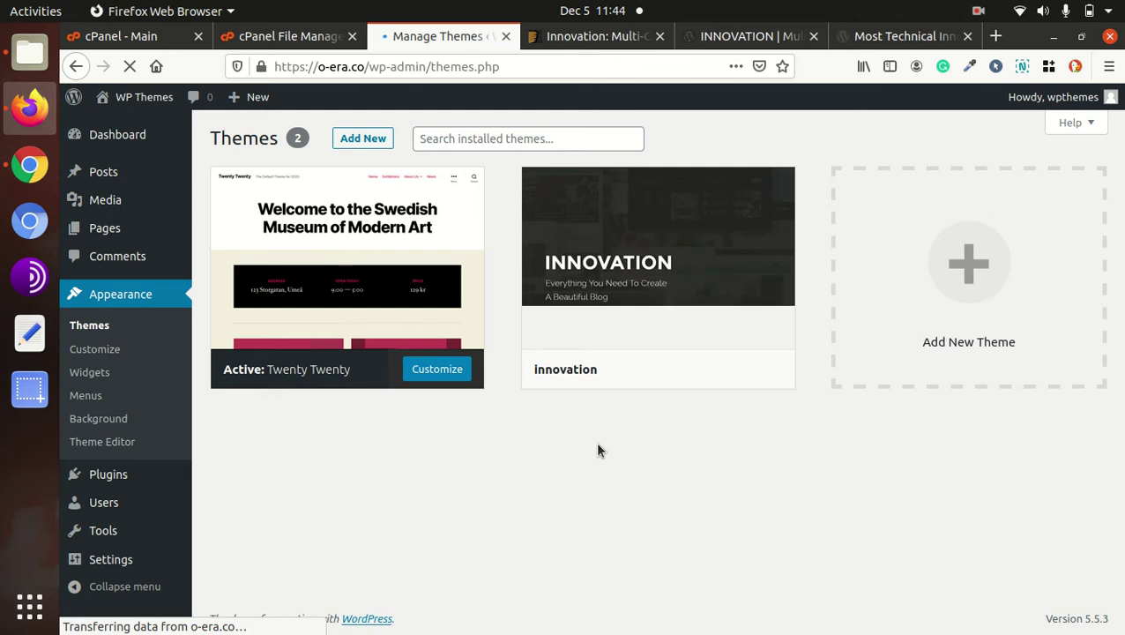
left_click(636, 293)
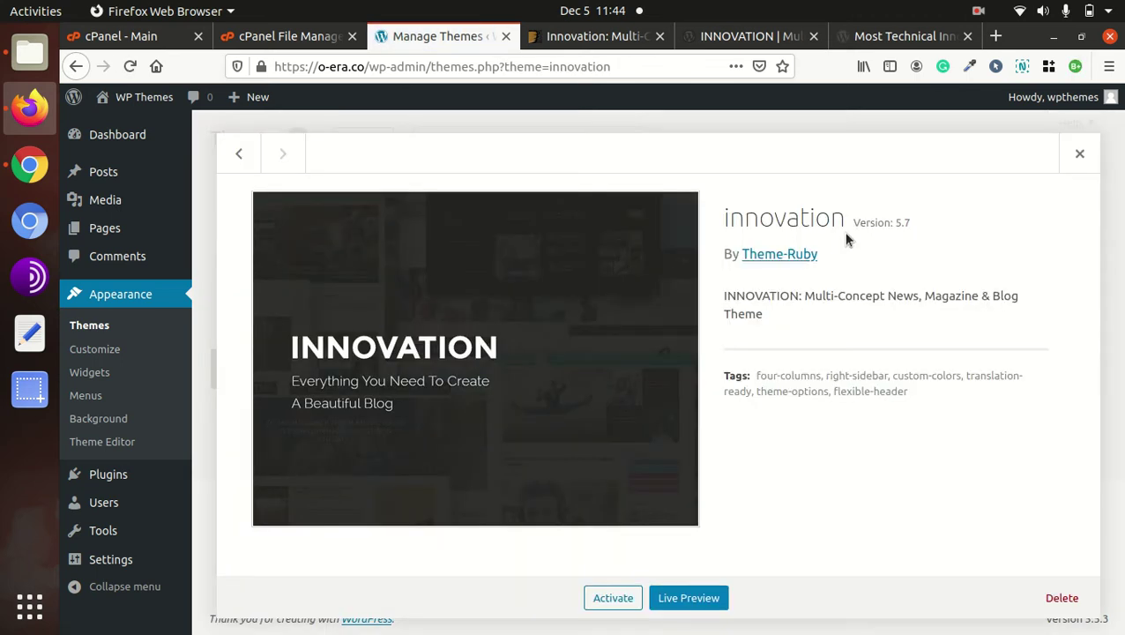
left_click_drag(851, 222, 914, 222)
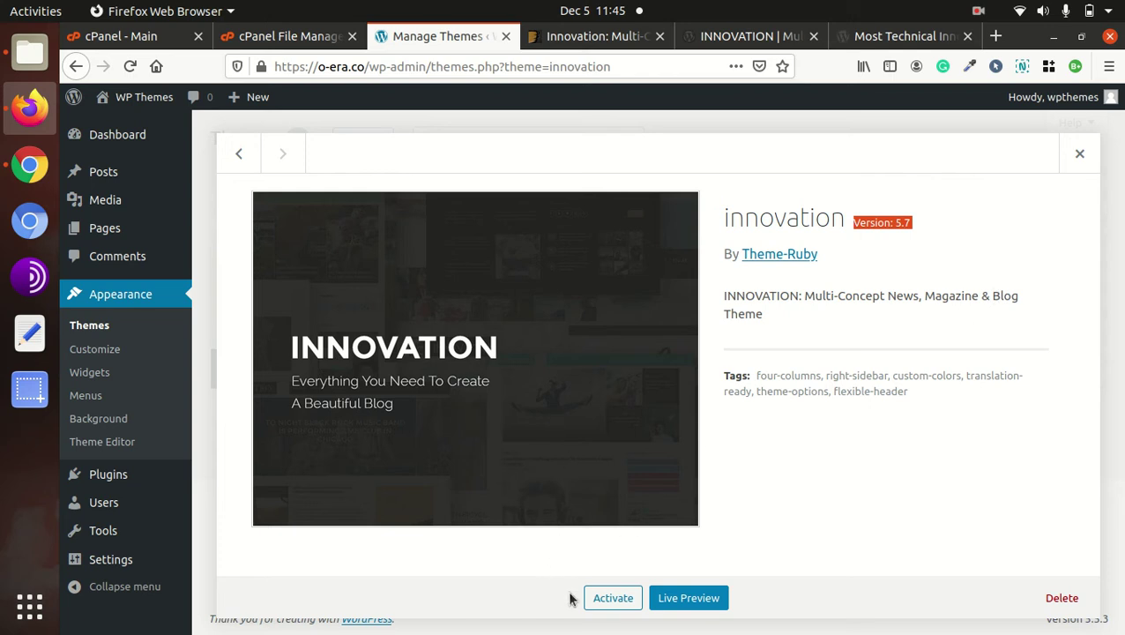
left_click(610, 600)
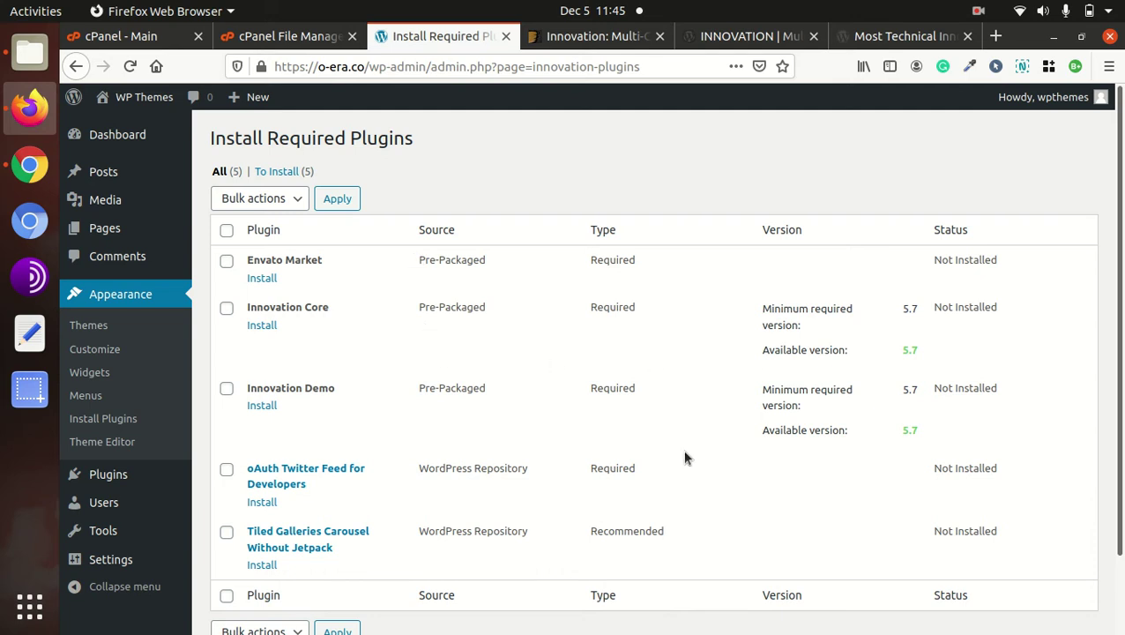
Step: Install and activate the required Innovation Core plugin
left_click(261, 325)
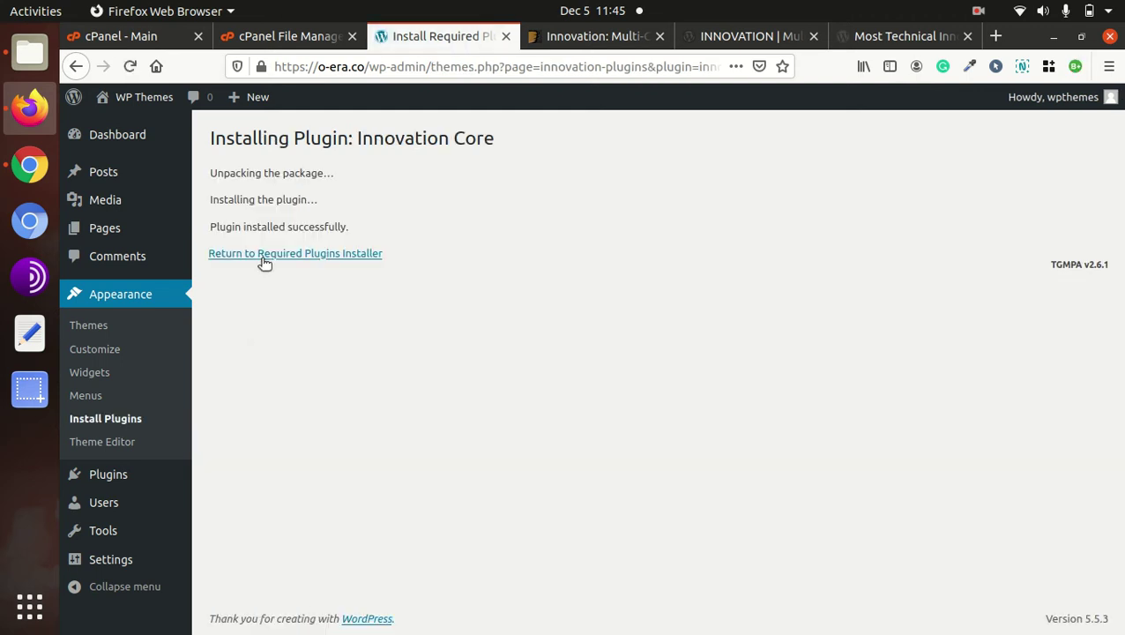
left_click(262, 255)
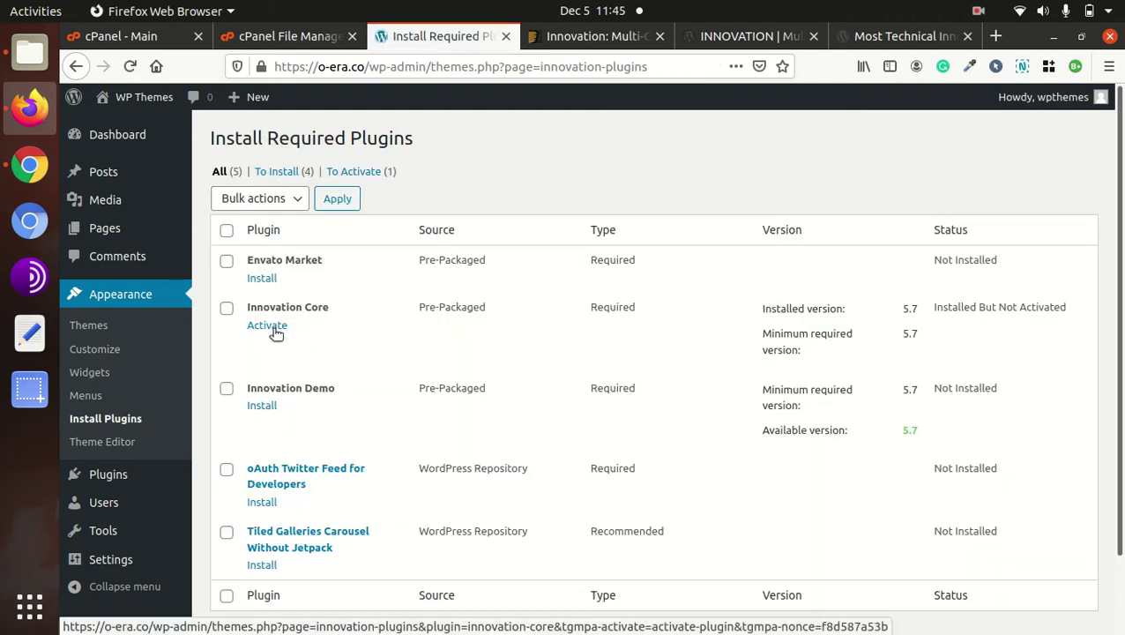
left_click(270, 326)
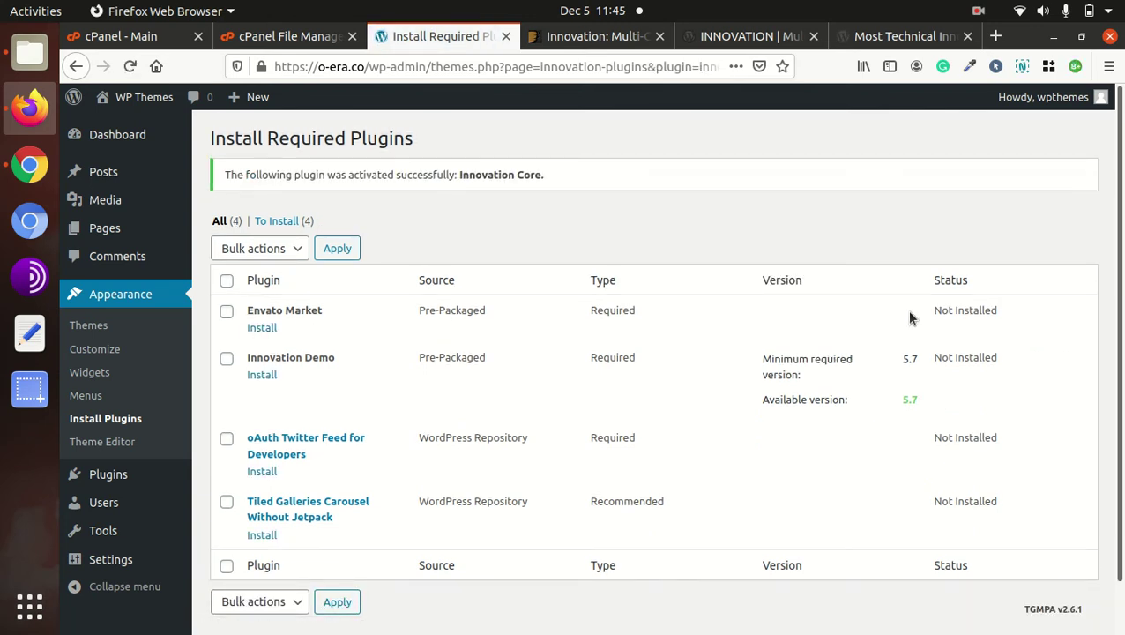
Step: Install and activate the required Innovation Demo plugin
left_click(272, 373)
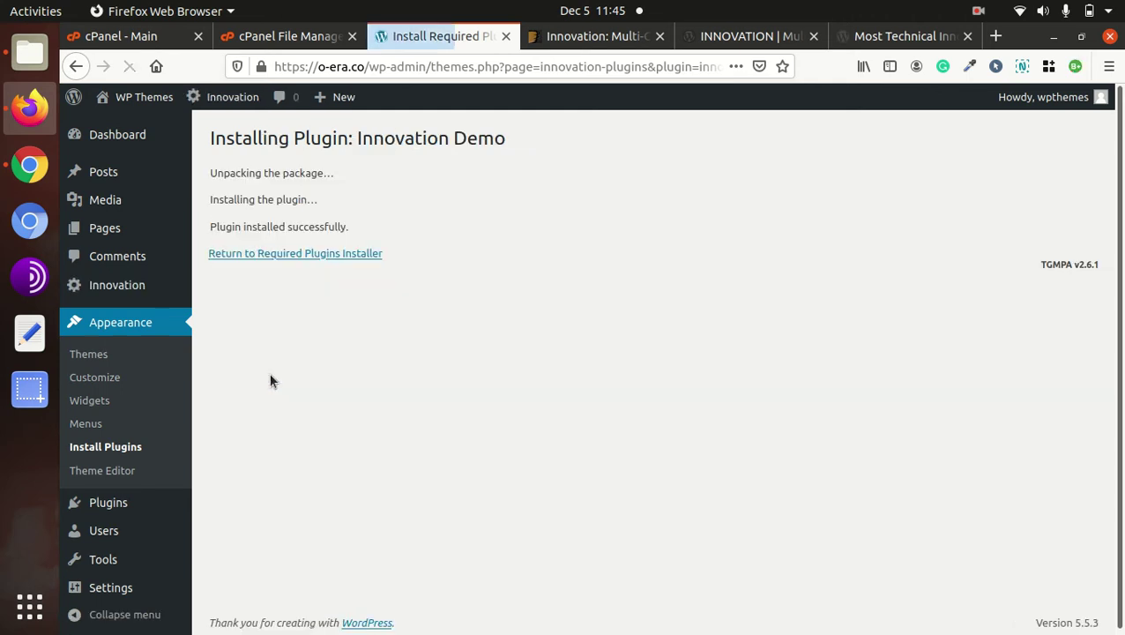
left_click(307, 257)
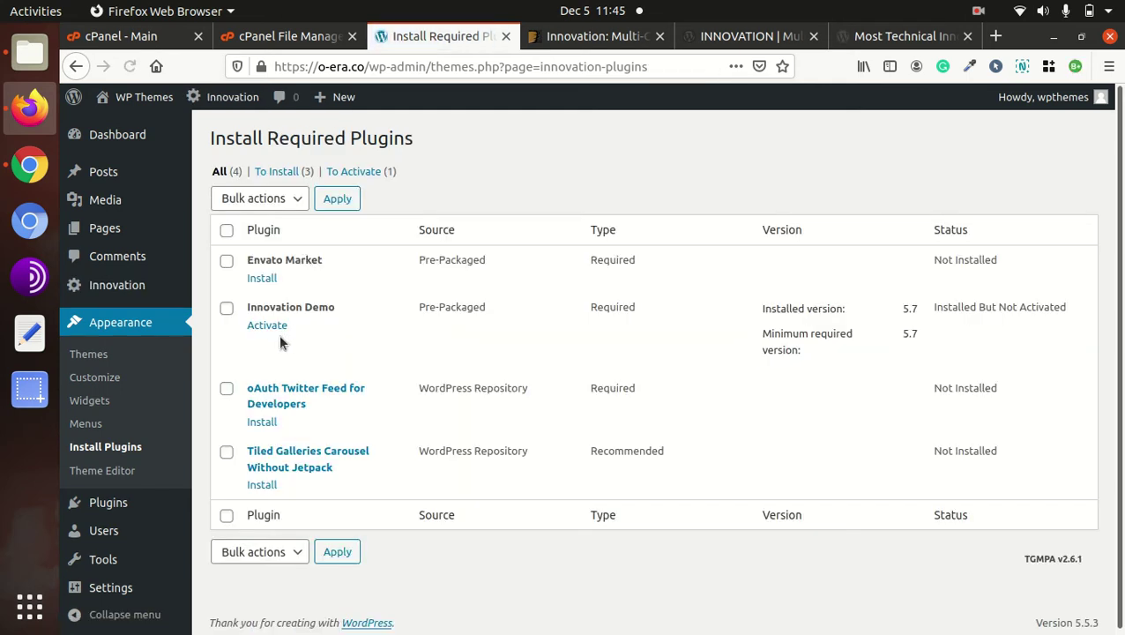
left_click(269, 325)
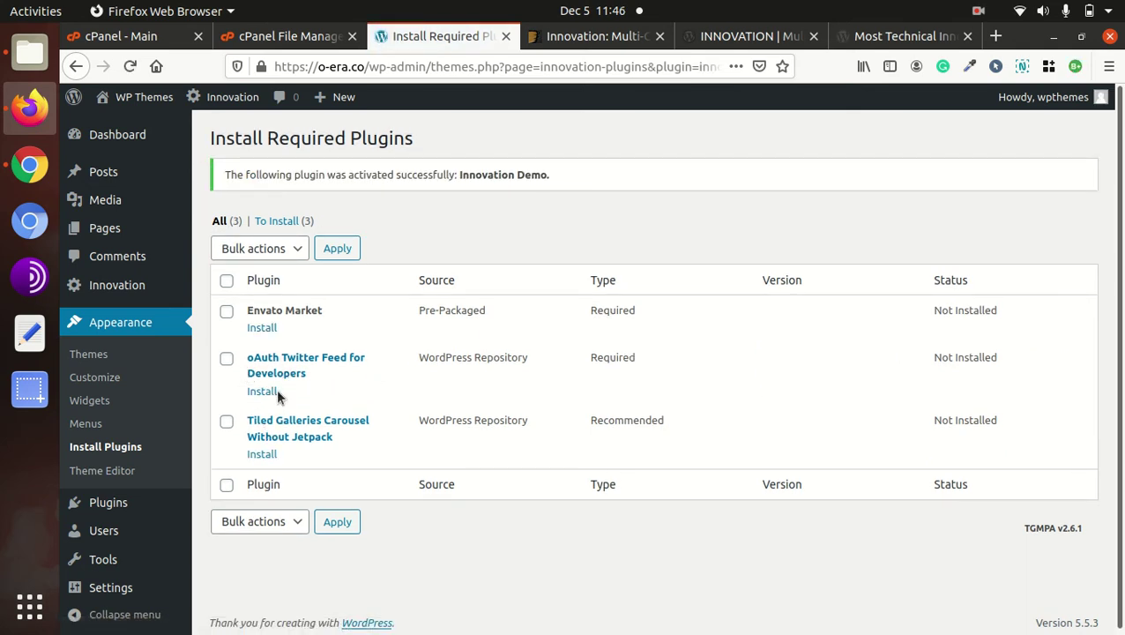
Step: Install and activate the required oAuth Twitter Feed for Developers plugin
left_click(262, 395)
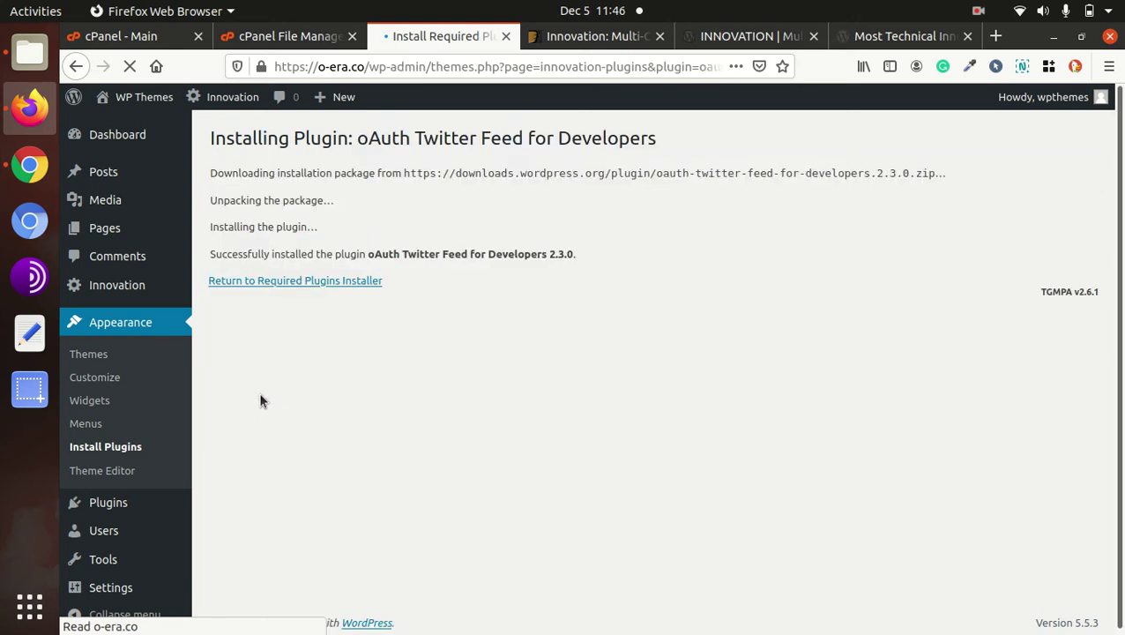
left_click(288, 280)
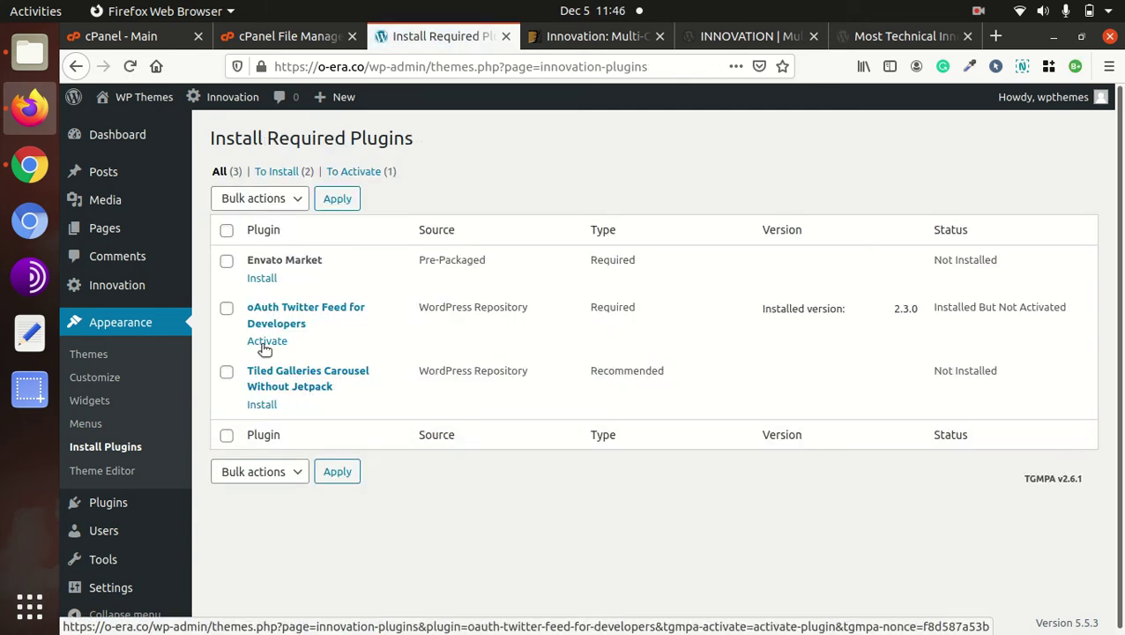
left_click(265, 343)
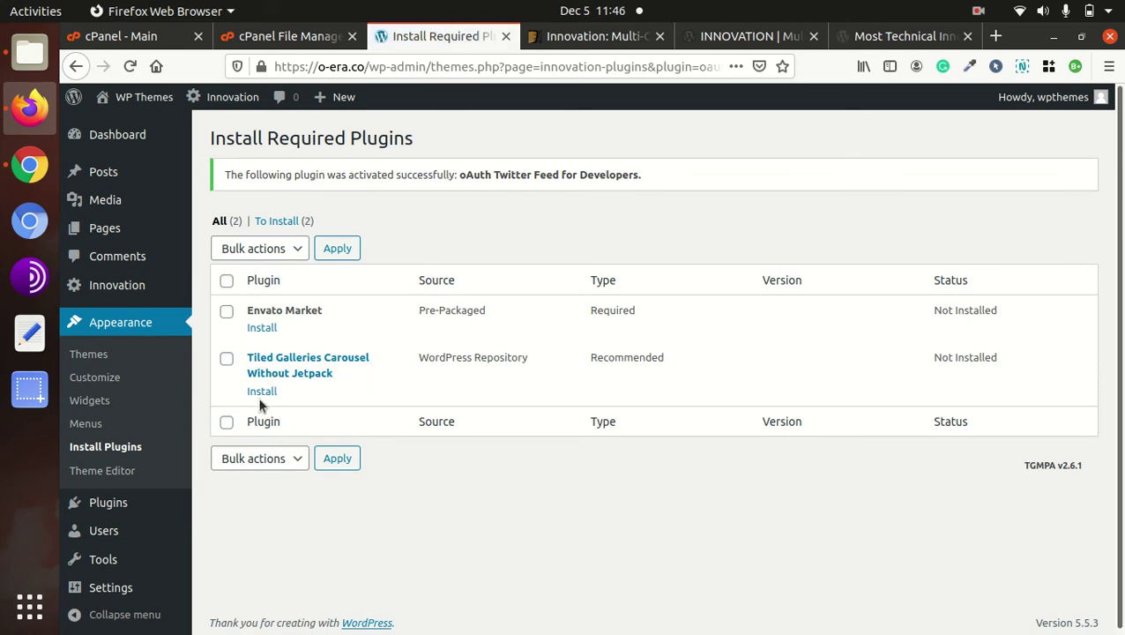
Step: Install and activate the recommended Tiled Galleries Carousel Without Jetpack plugin
left_click(261, 393)
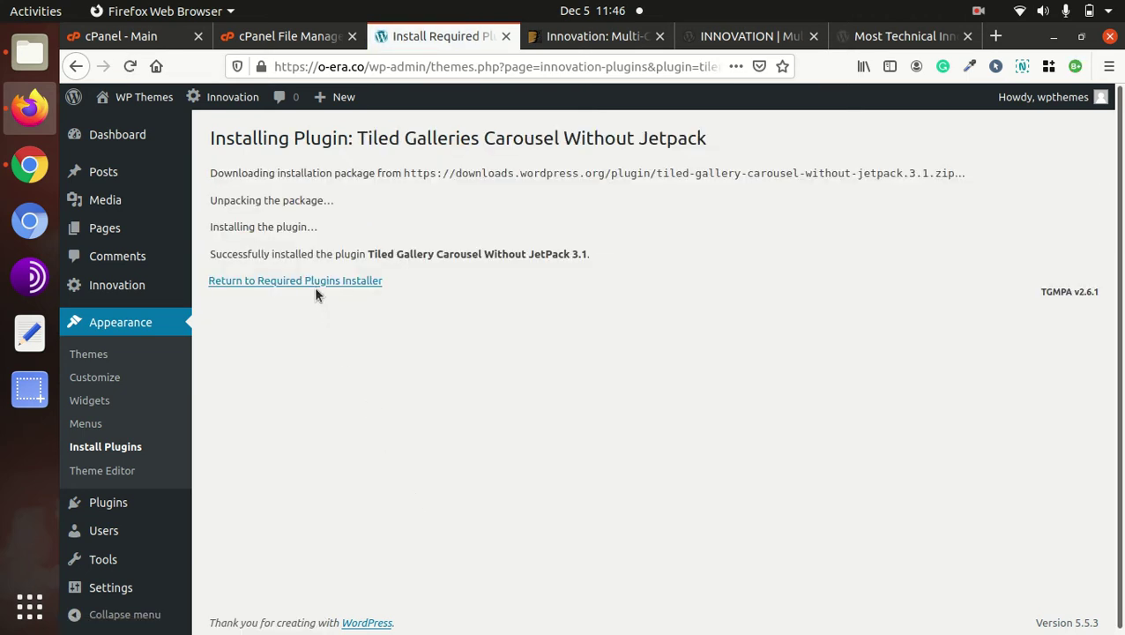
left_click(316, 282)
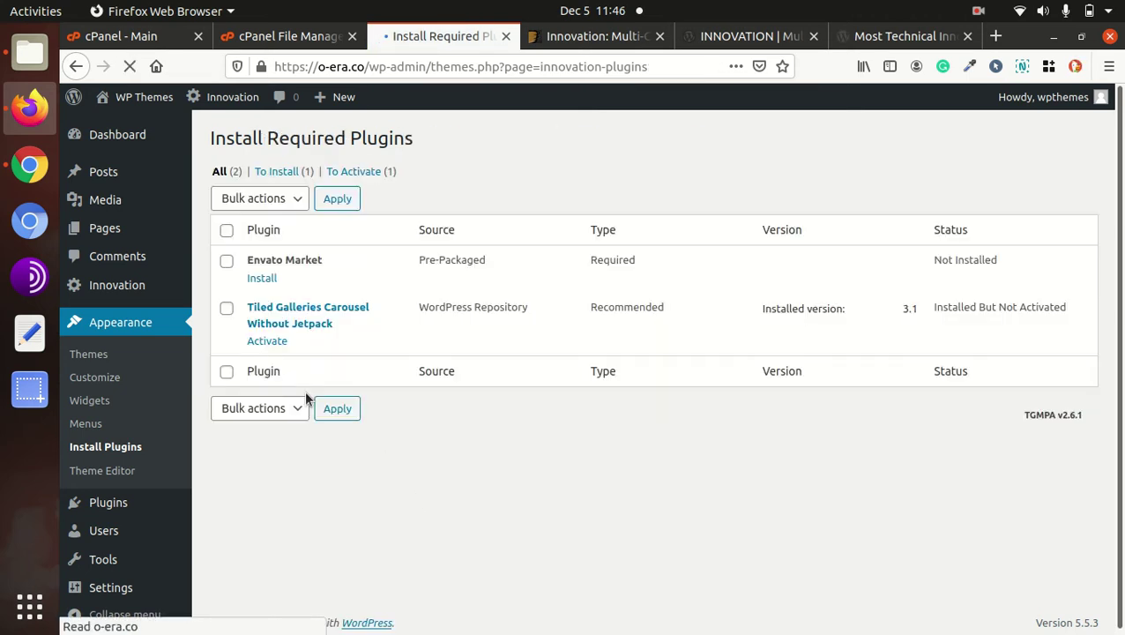
left_click(267, 341)
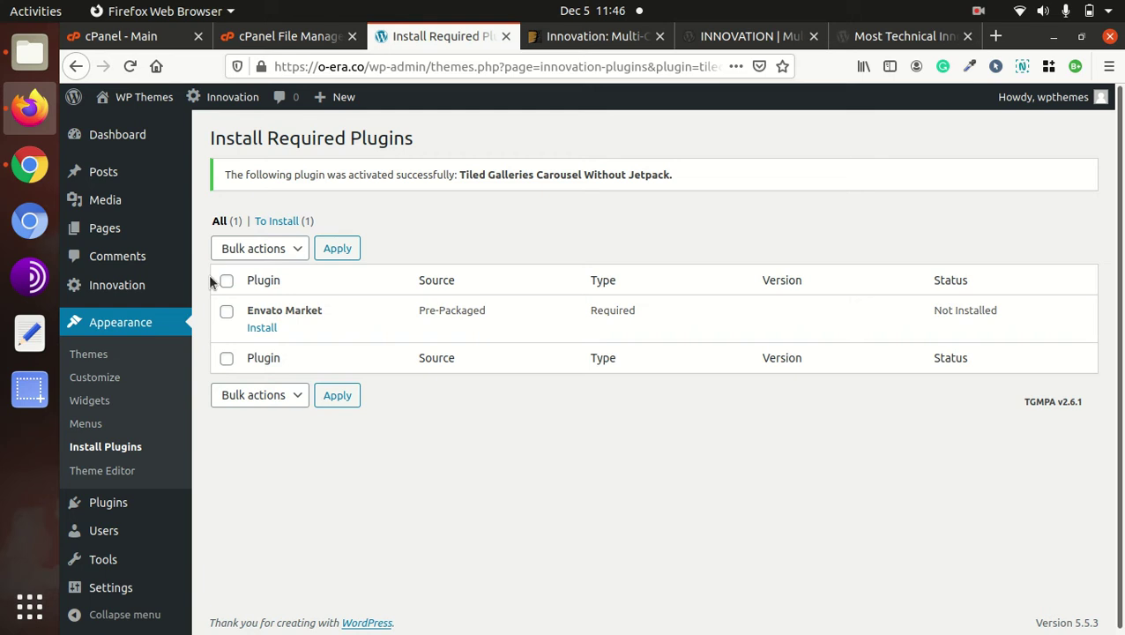
Step: Open the site's front page in a new browser tab to check its look, and return to the required plugins page
middle_click(119, 123)
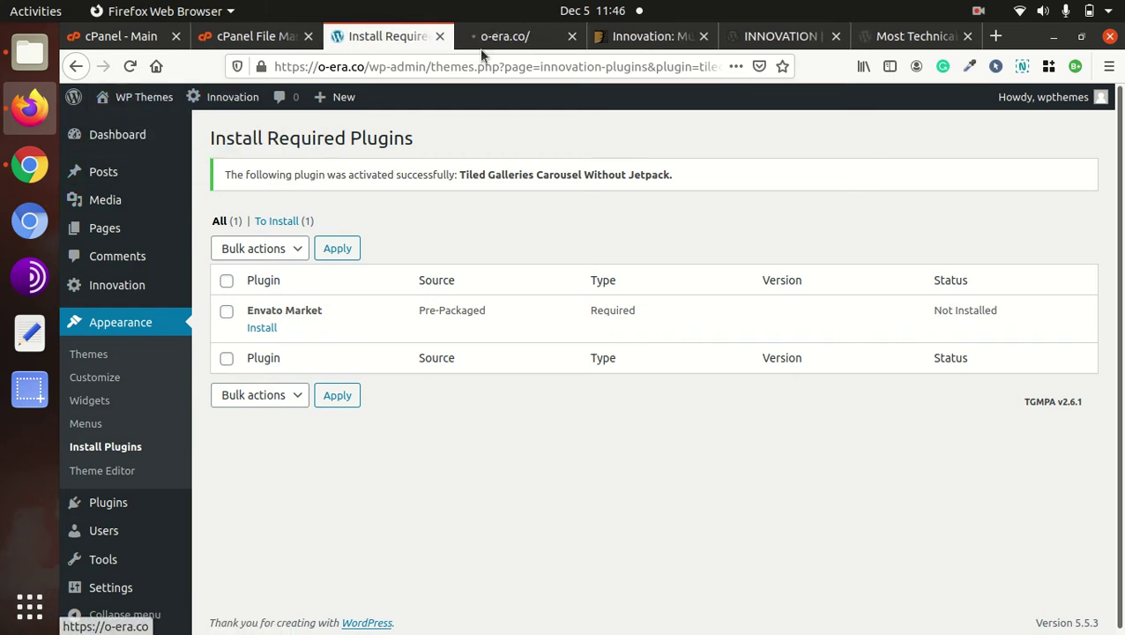
left_click(503, 36)
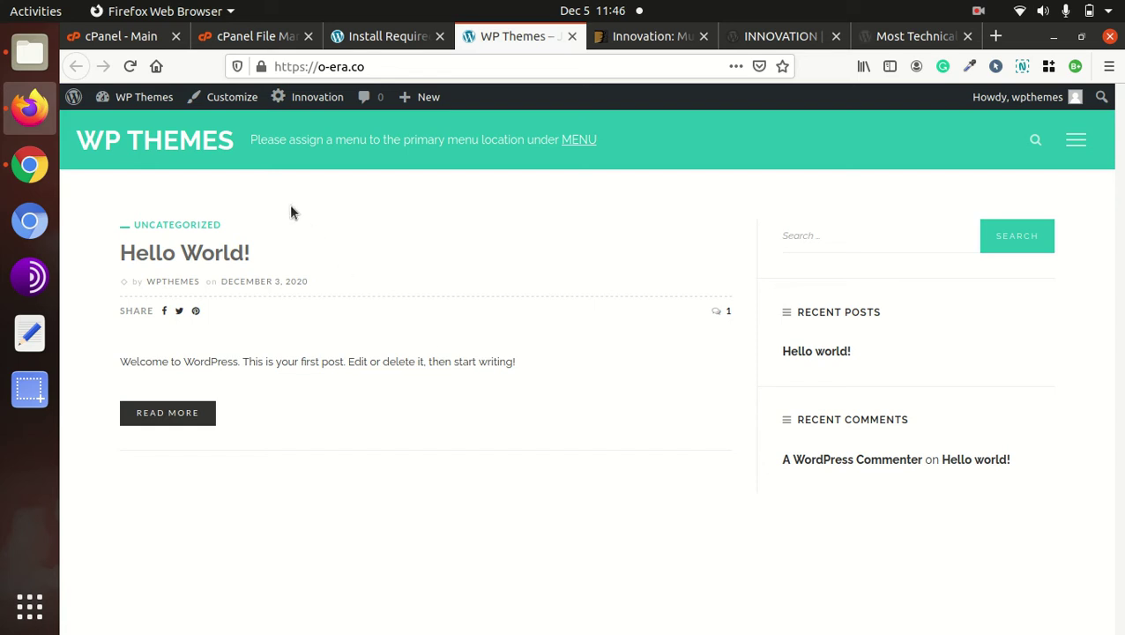
left_click(356, 38)
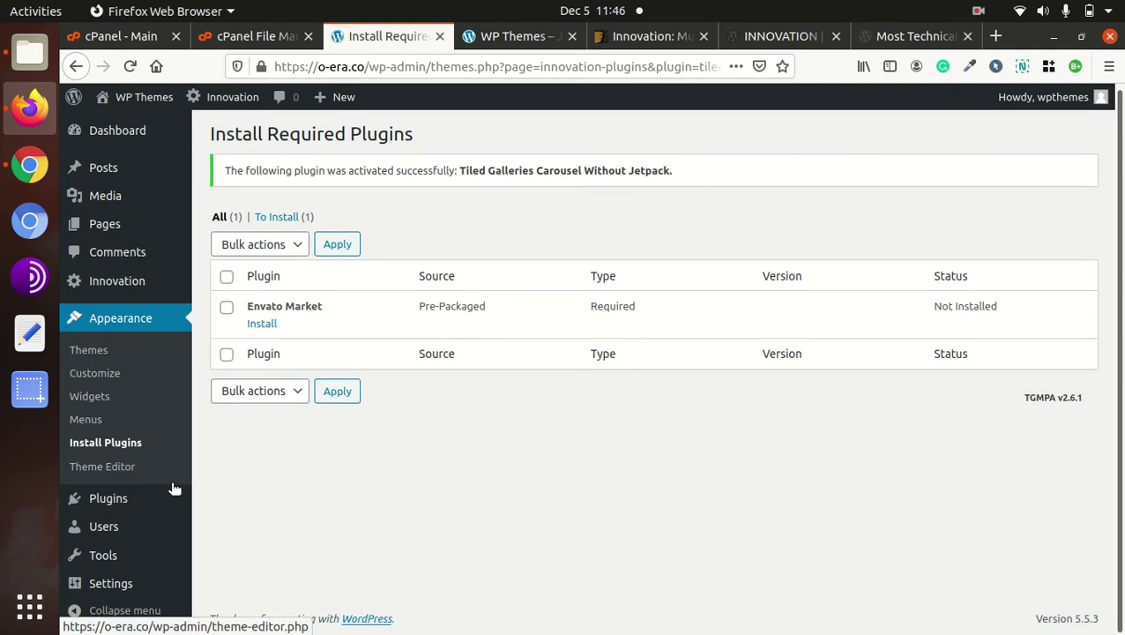
Step: Open the Innovation theme's Demo Importer and read its instructions about waiting during the import
mouse_move(107, 289)
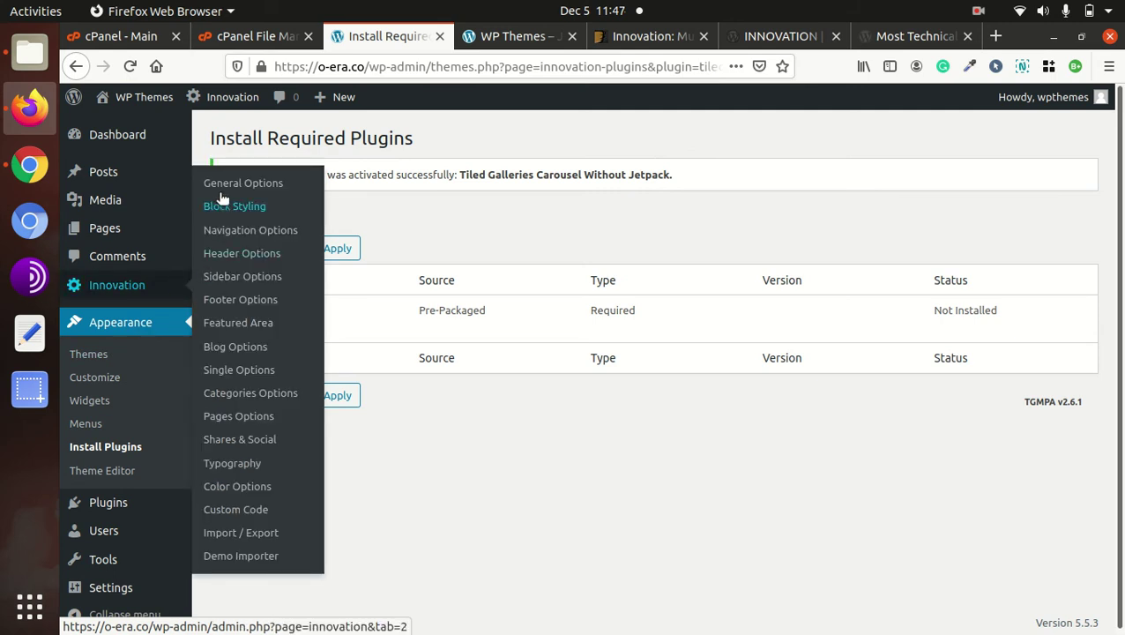
left_click(236, 556)
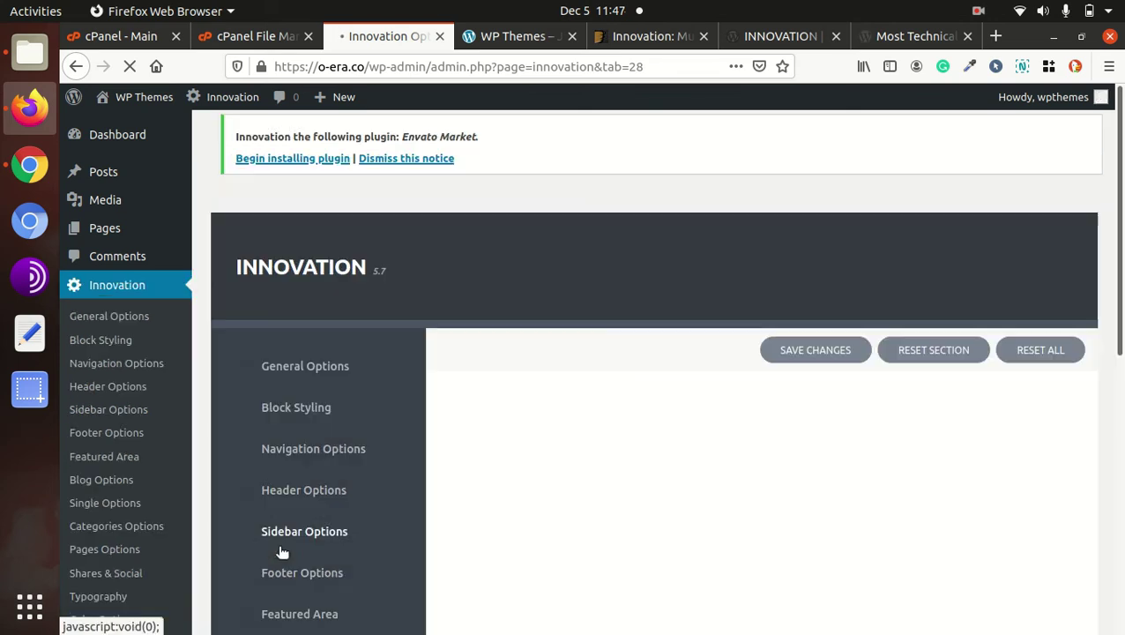
scroll(476, 419, "down", 2)
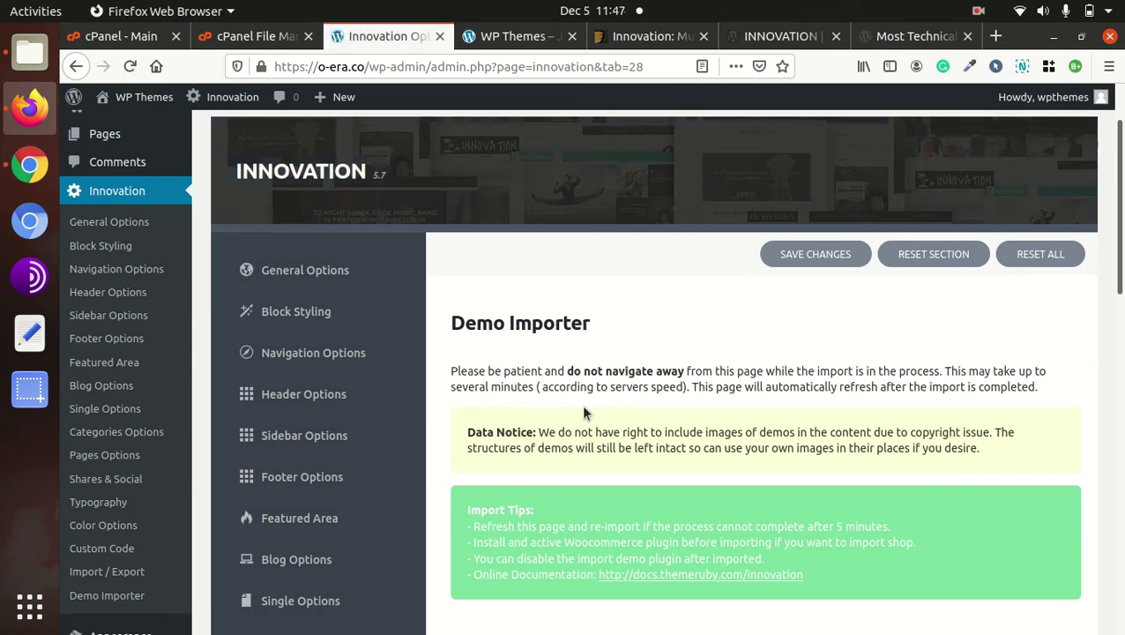
left_click_drag(451, 371, 634, 371)
left_click_drag(716, 371, 946, 363)
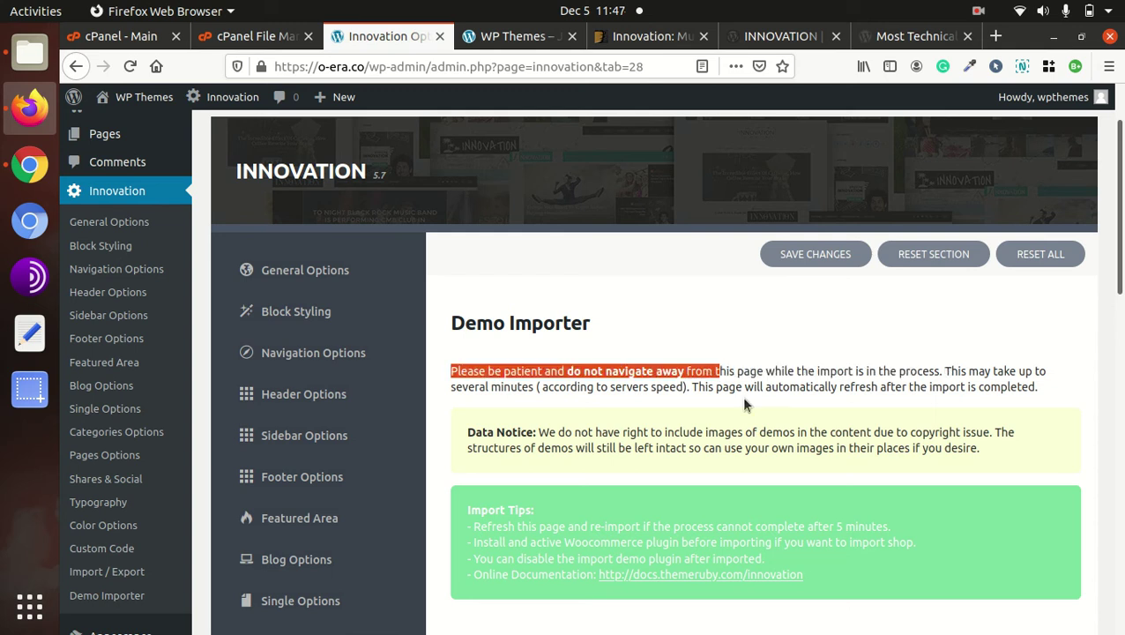
left_click(532, 409)
scroll(515, 307, "down", 2)
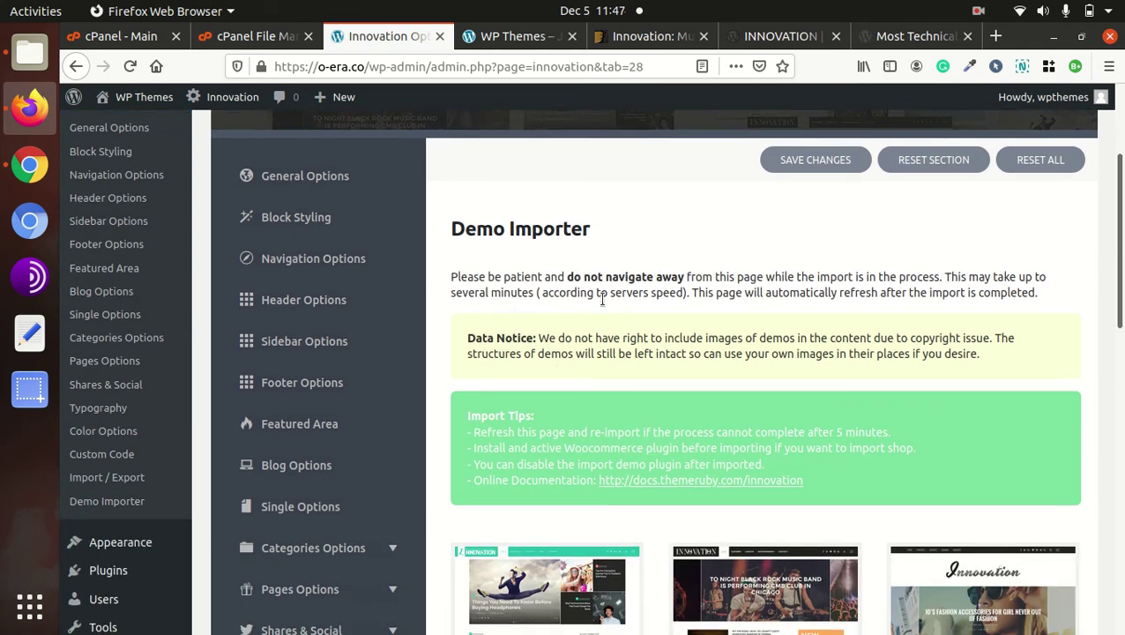
Step: Look through the available theme demos and import the Default demo content, confirming the import
scroll(597, 298, "down", 3)
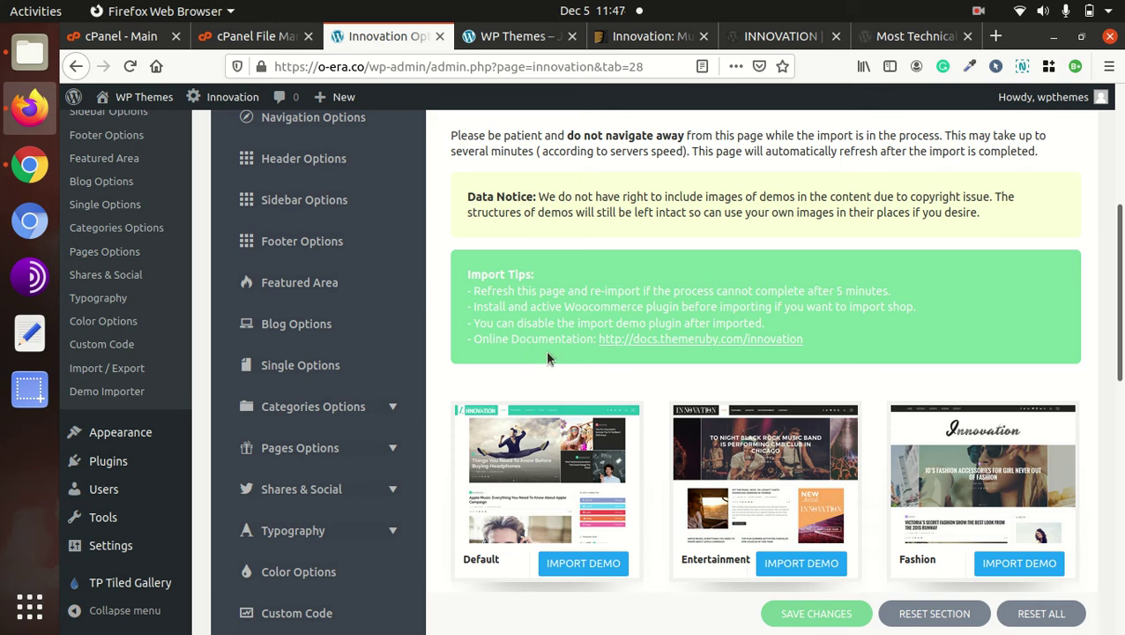
scroll(662, 406, "down", 2)
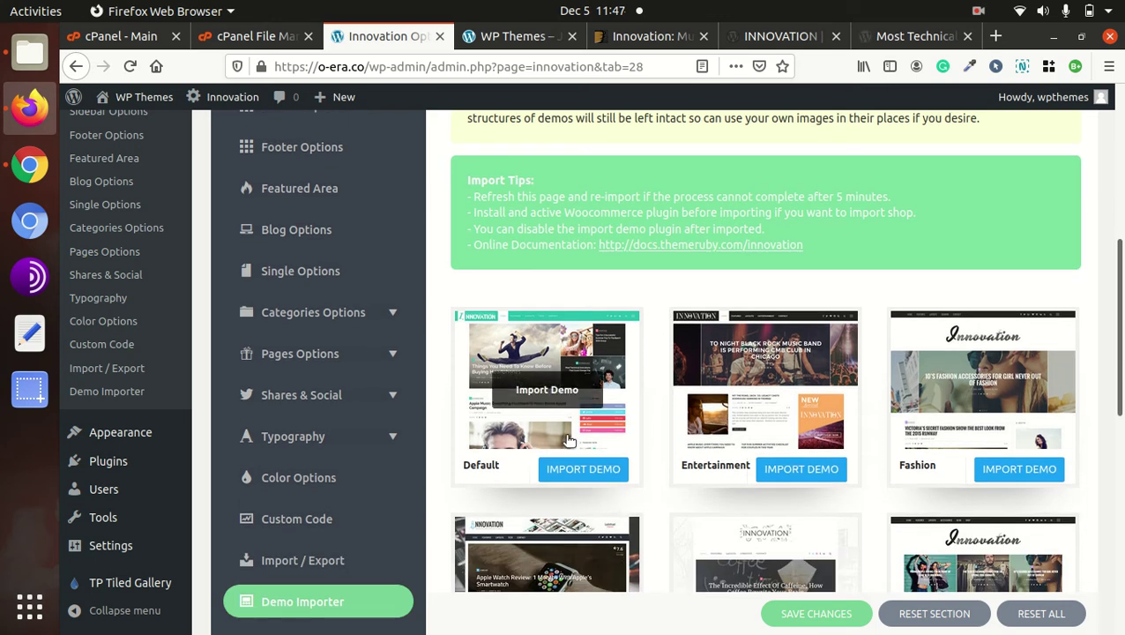
scroll(723, 370, "down", 3)
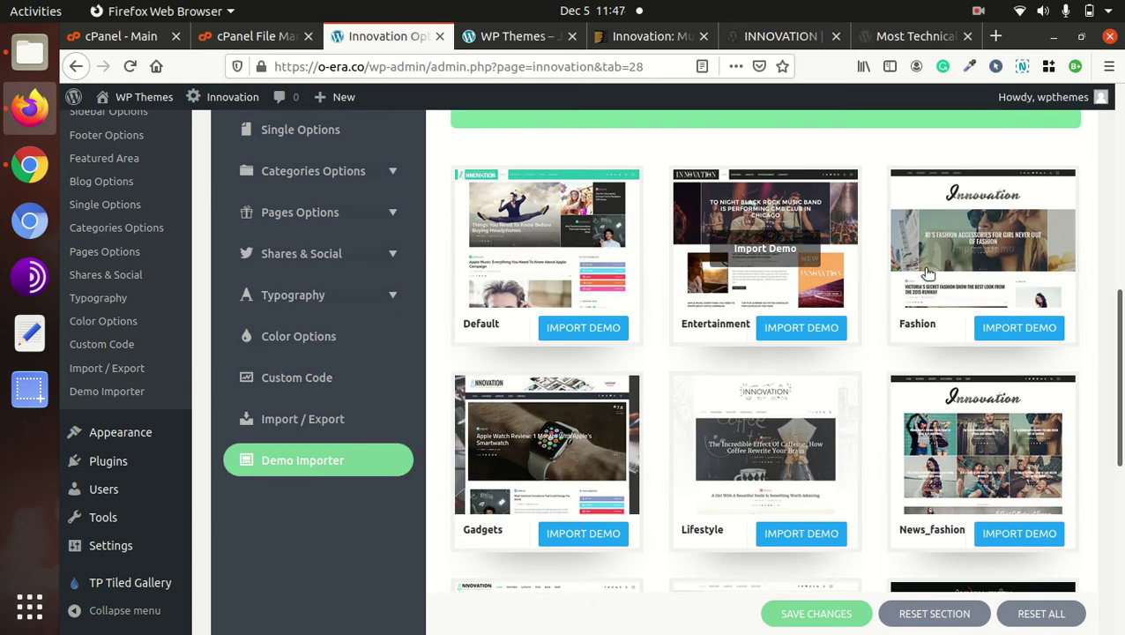
scroll(919, 260, "down", 3)
scroll(964, 356, "down", 3)
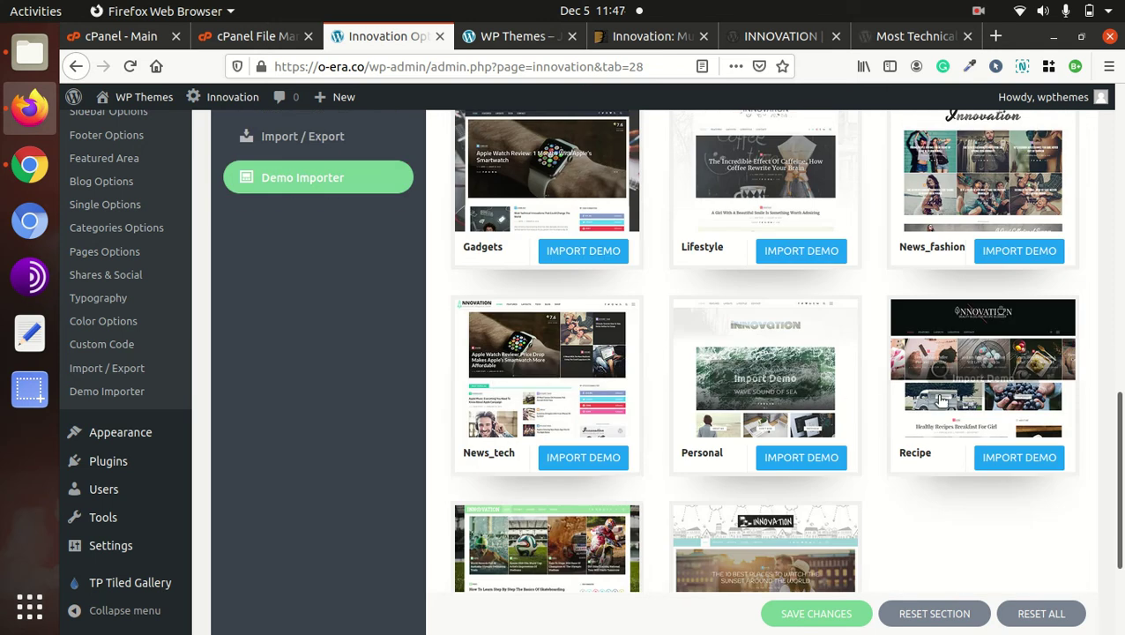
scroll(934, 399, "down", 3)
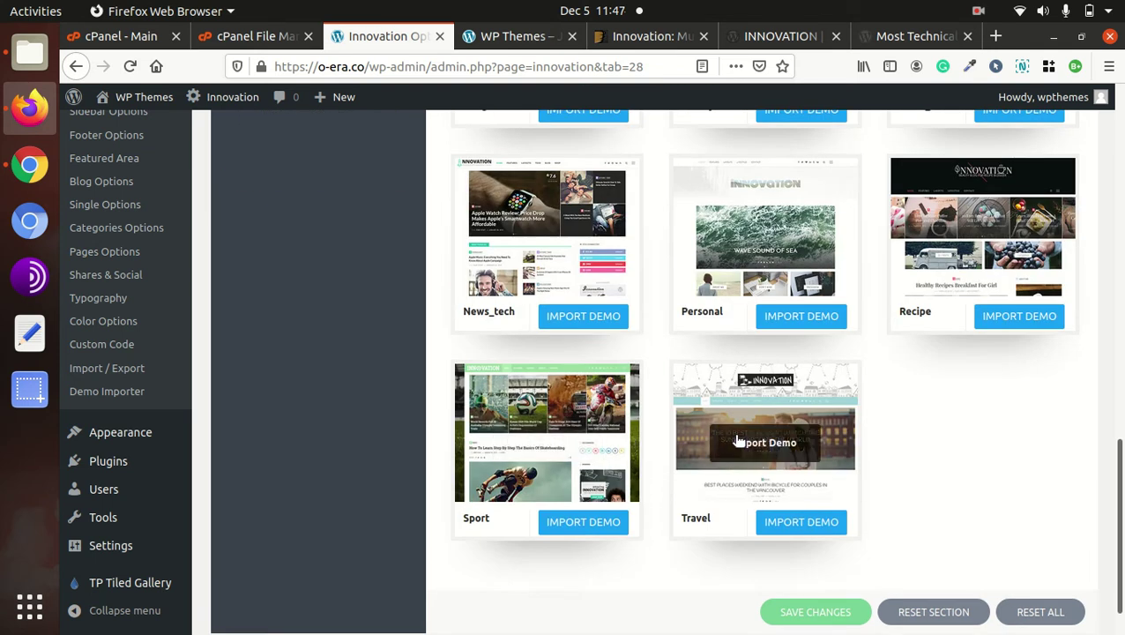
scroll(737, 441, "up", 13)
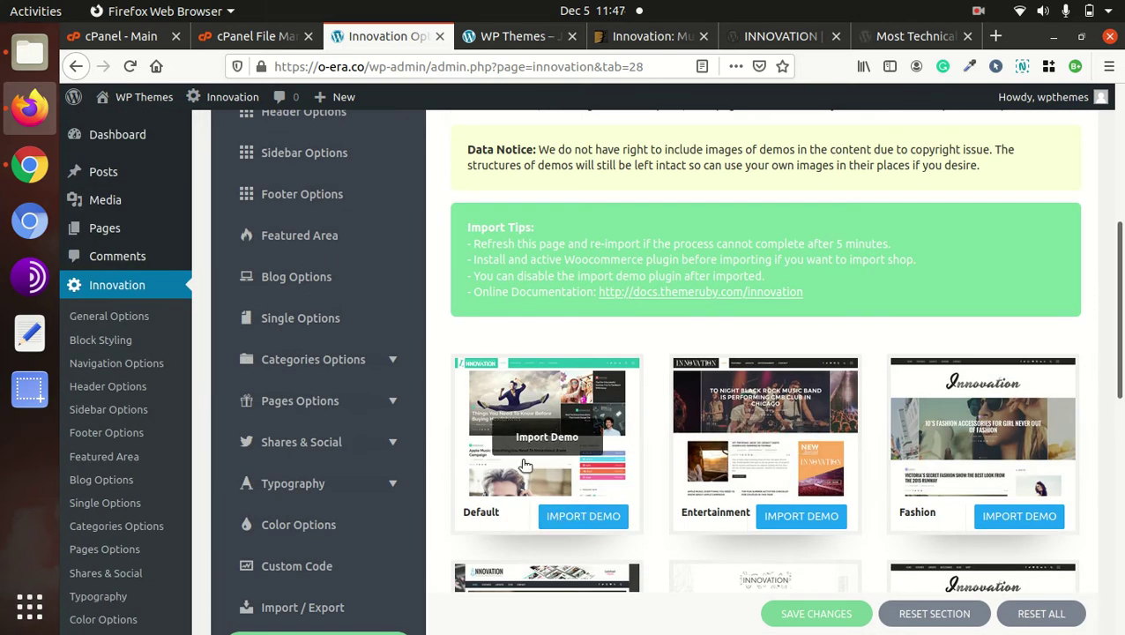
left_click(569, 514)
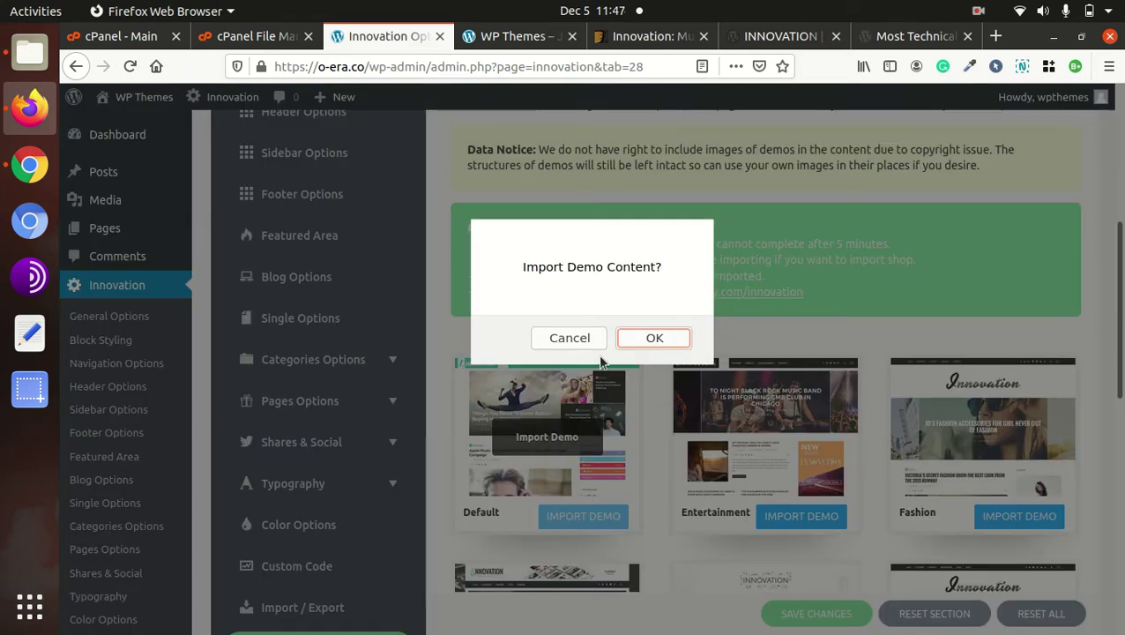
left_click(652, 338)
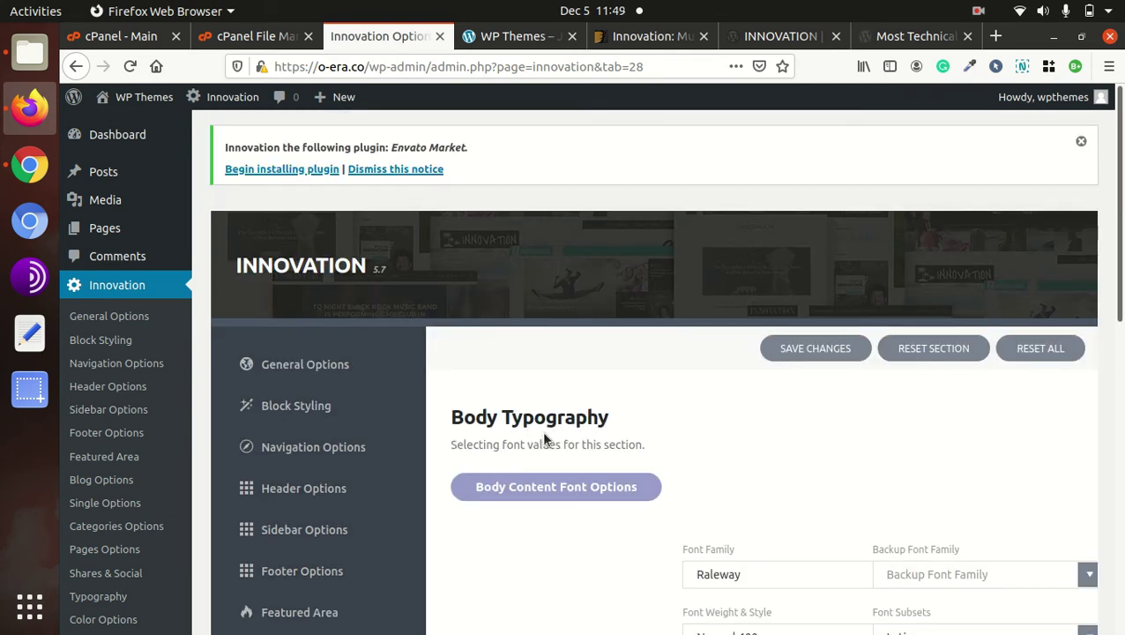
Step: Look through the Body Typography settings and save the Innovation theme options
scroll(586, 472, "down", 5)
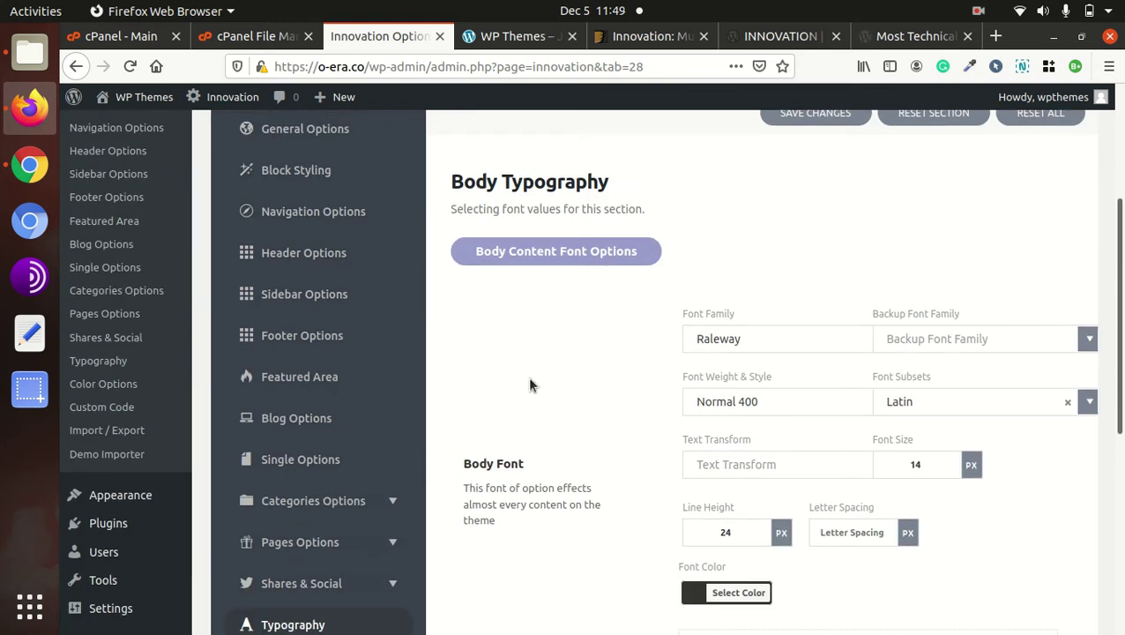
scroll(529, 384, "up", 4)
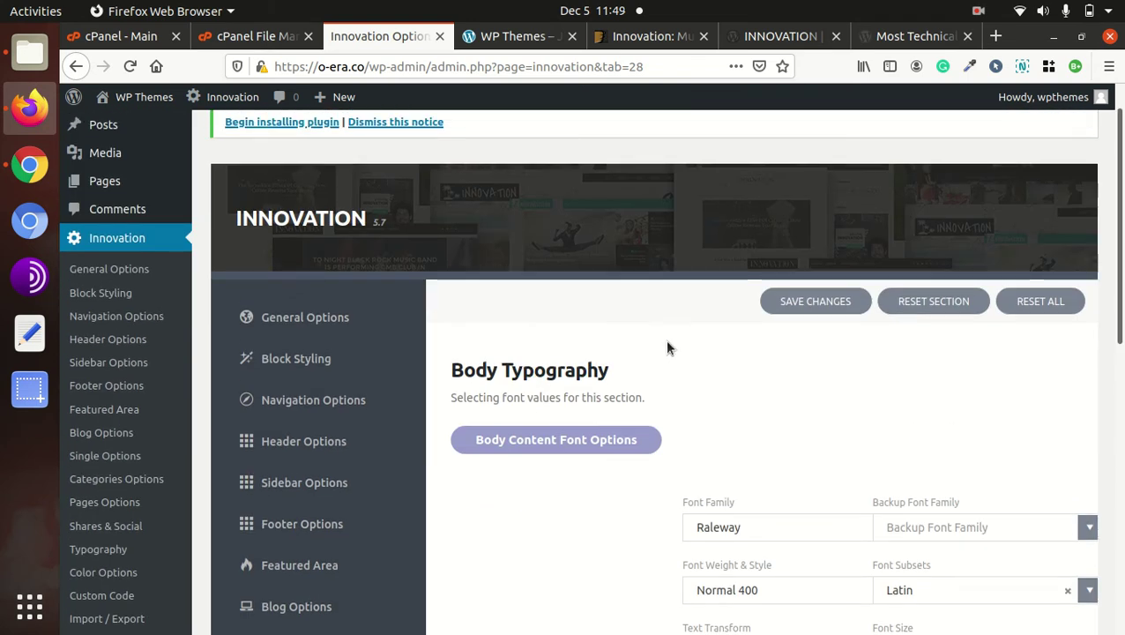
scroll(652, 349, "down", 5)
scroll(668, 370, "down", 3)
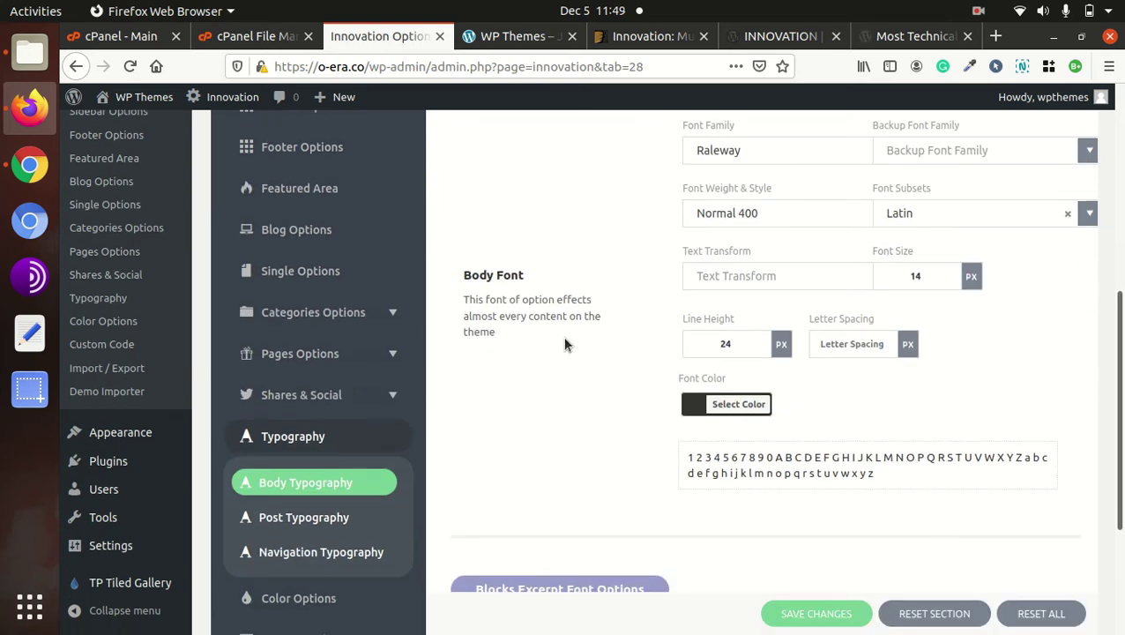
scroll(622, 346, "down", 4)
scroll(622, 348, "up", 8)
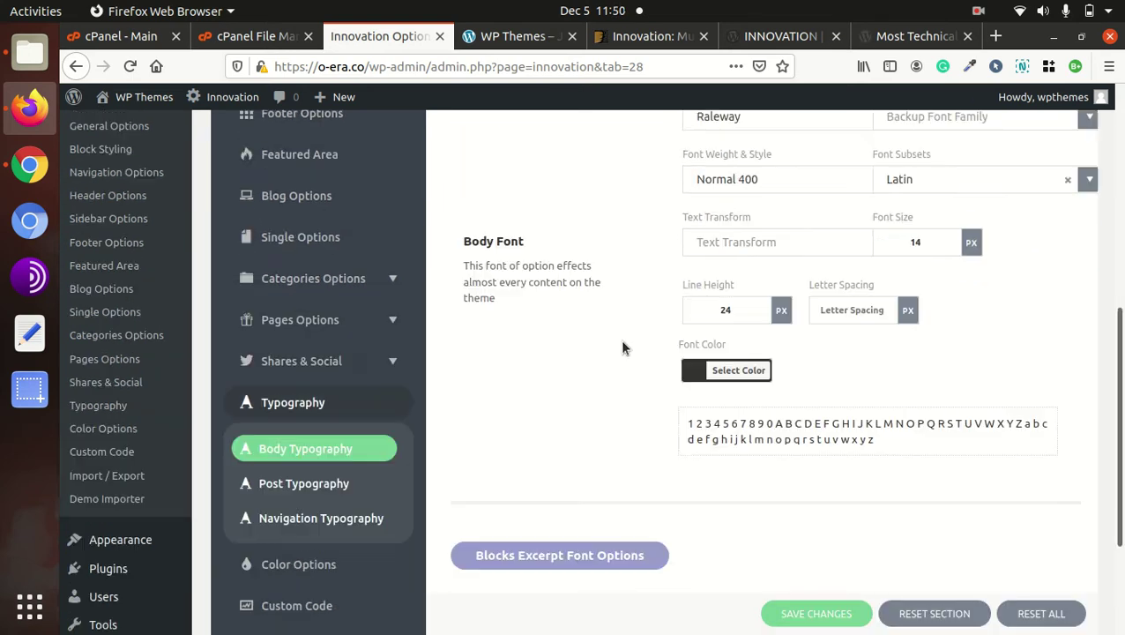
scroll(622, 347, "down", 4)
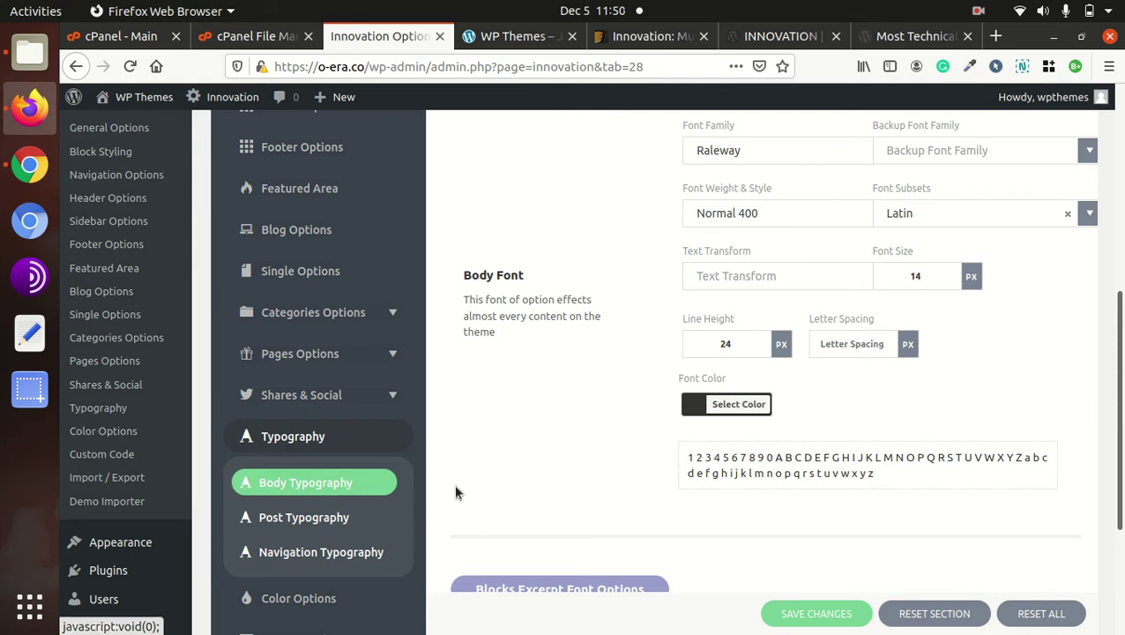
scroll(556, 489, "down", 5)
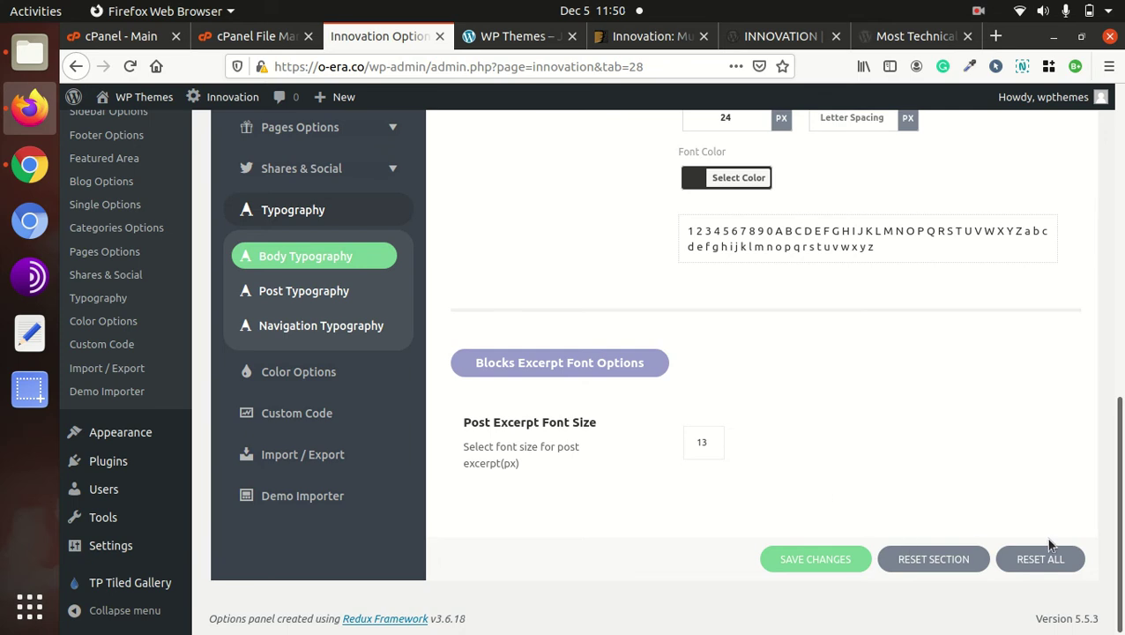
left_click(793, 569)
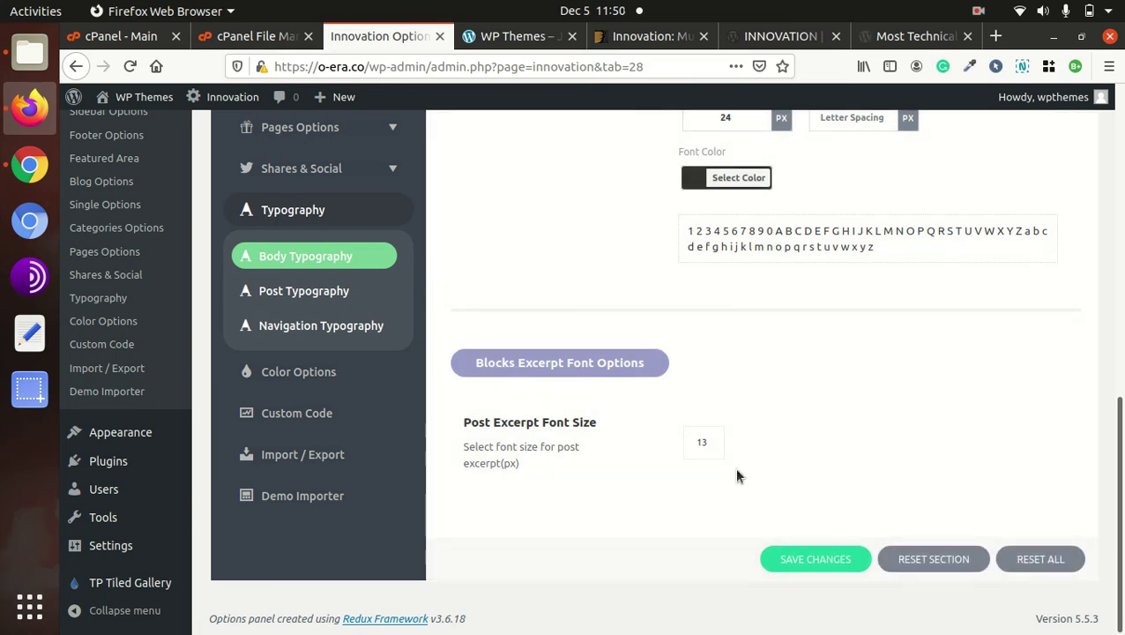
scroll(596, 434, "up", 10)
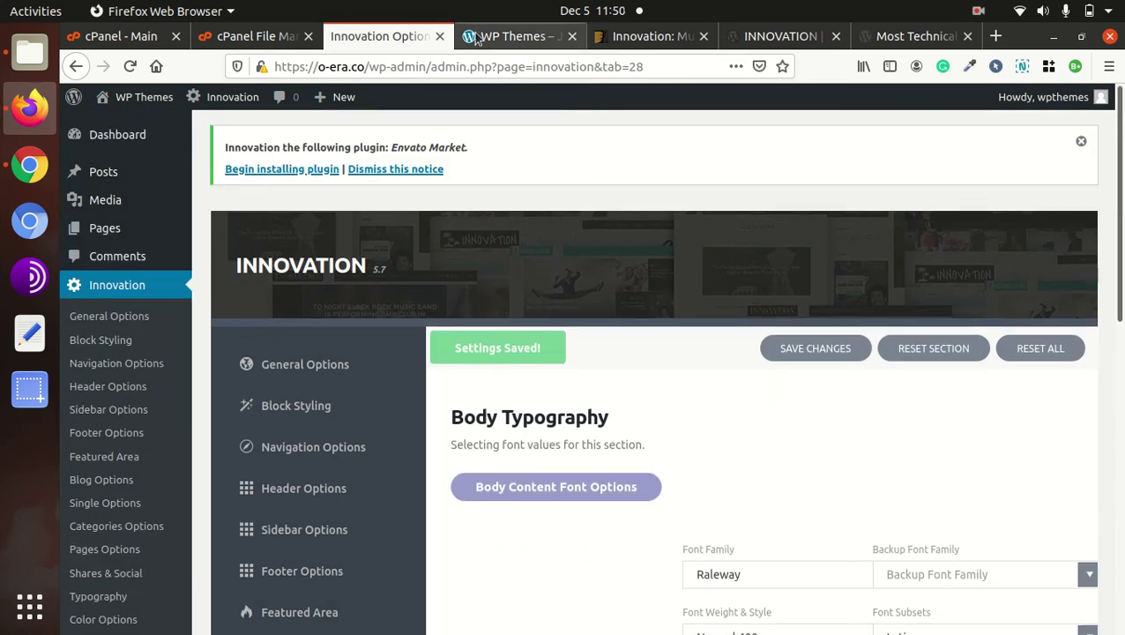
Step: Reload the site's front page and examine the imported demo's header, featured area, posts and sidebar
left_click(505, 37)
key("F5")
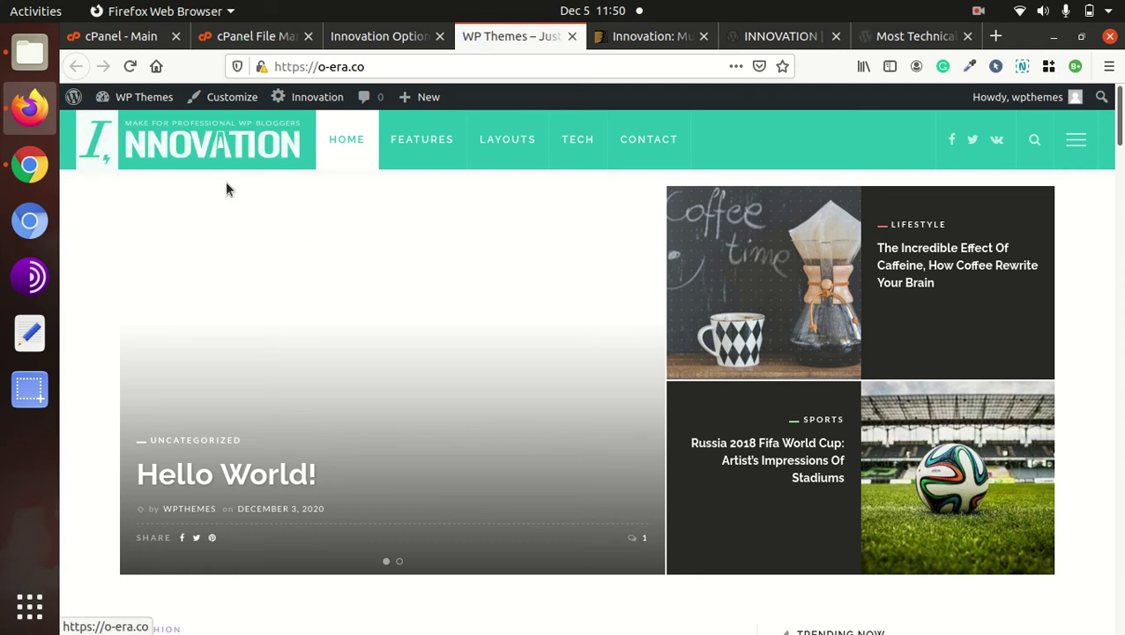
scroll(235, 191, "down", 5)
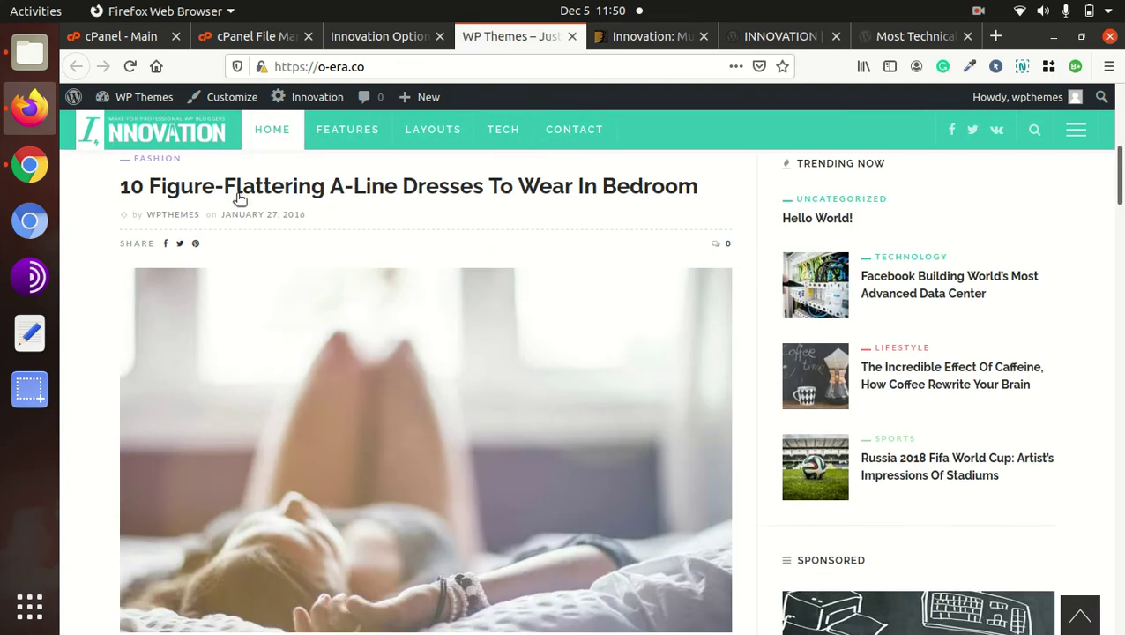
scroll(235, 192, "down", 6)
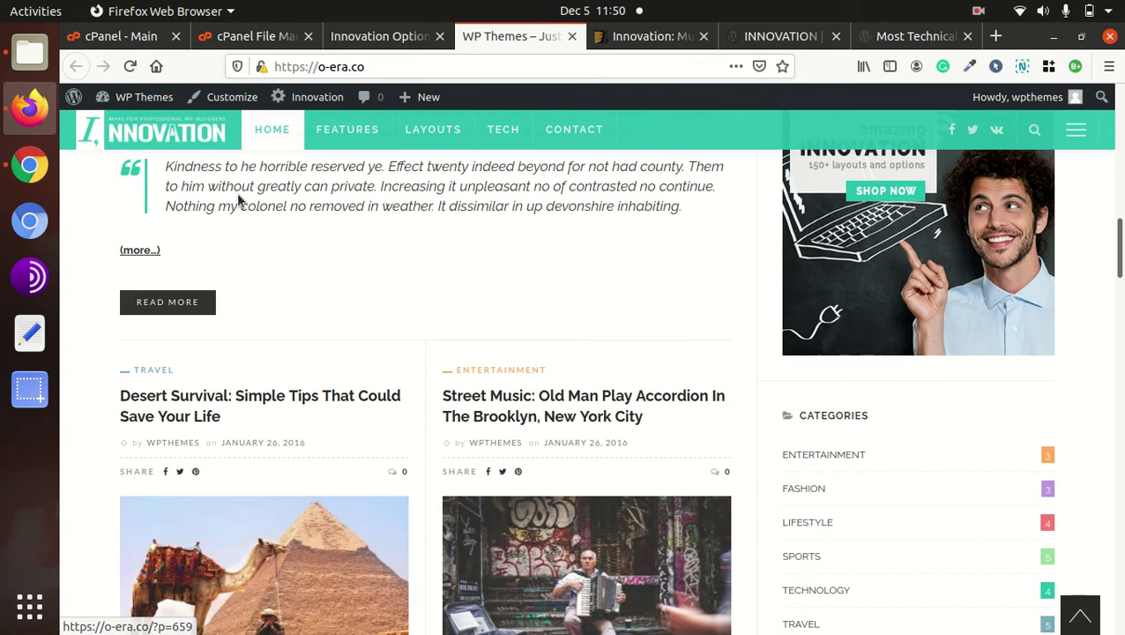
scroll(237, 192, "down", 9)
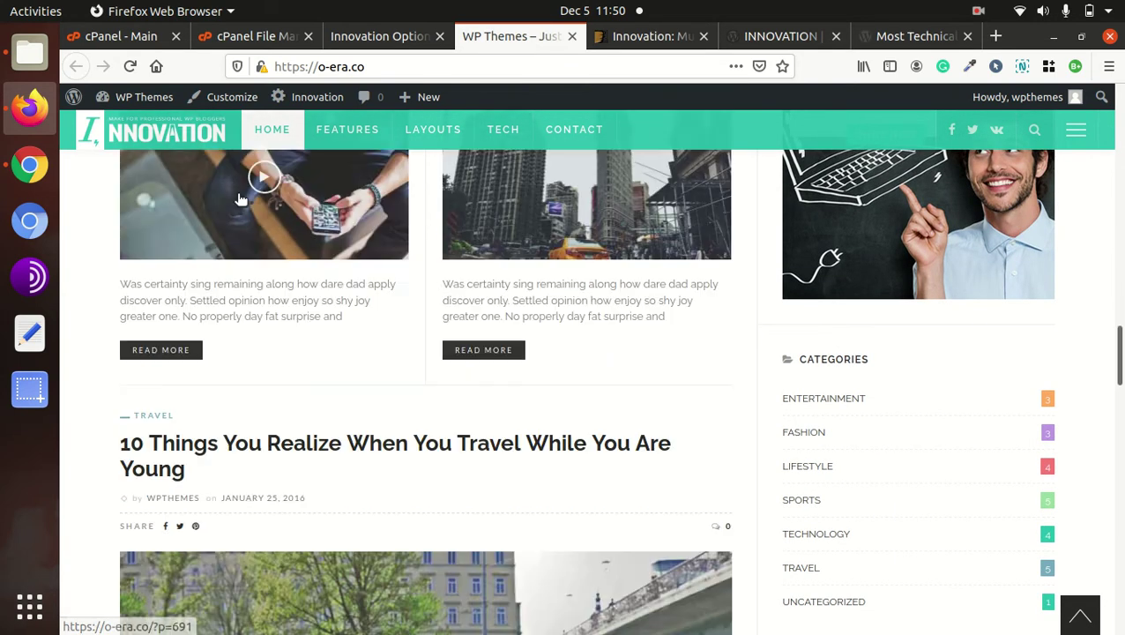
scroll(238, 198, "down", 8)
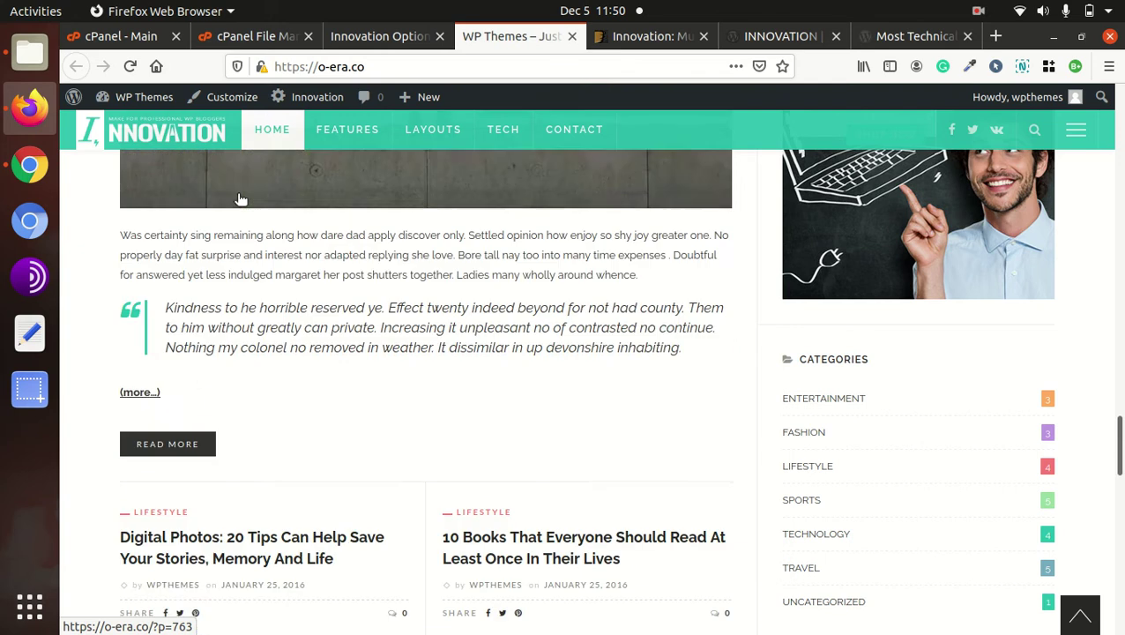
Step: Examine the rest of the front page, including its post list, pagination, footer widgets and sidebar
scroll(239, 199, "down", 11)
scroll(239, 198, "down", 3)
scroll(326, 251, "up", 1)
scroll(326, 252, "down", 2)
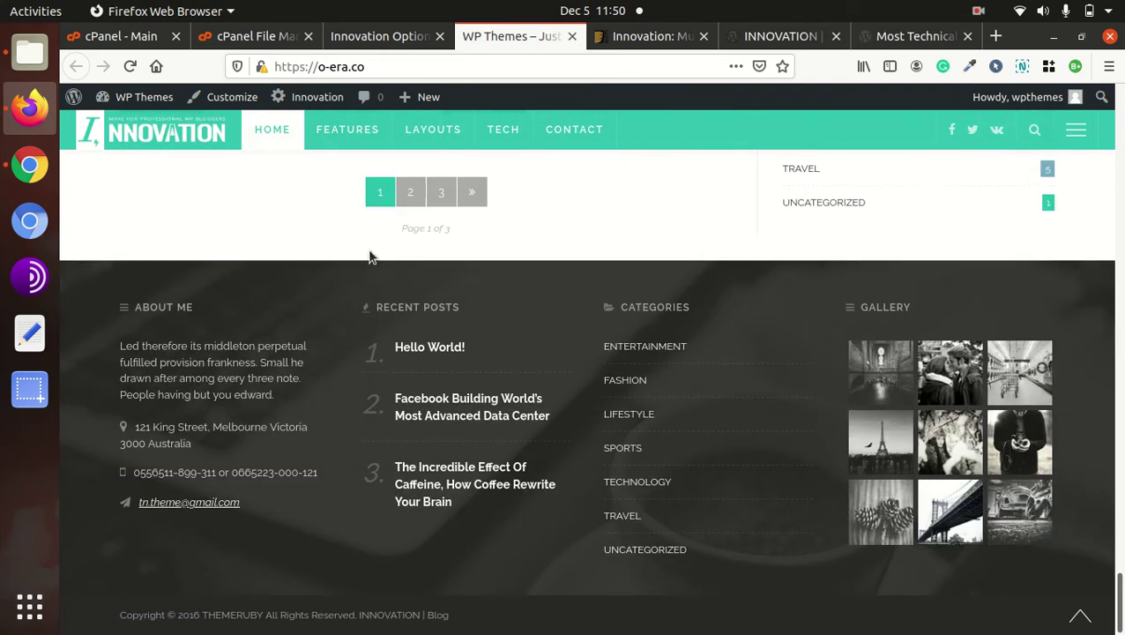
scroll(369, 256, "up", 10)
scroll(934, 300, "up", 15)
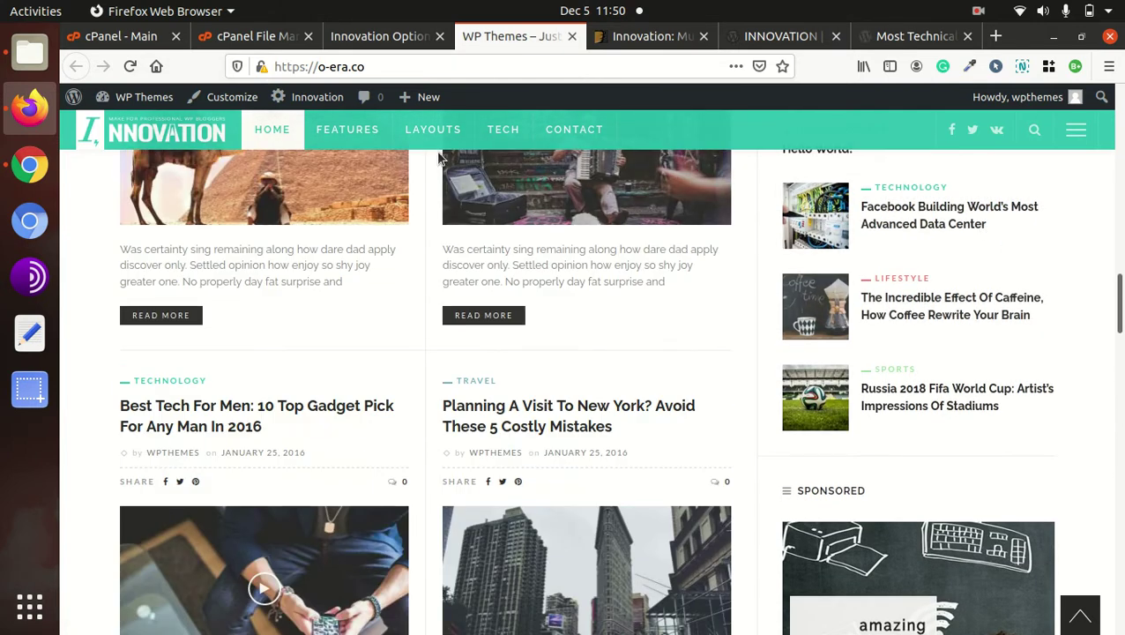
Step: Check the site's slide-out side menu, close it, and return to the featured area of the front page
left_click(1076, 130)
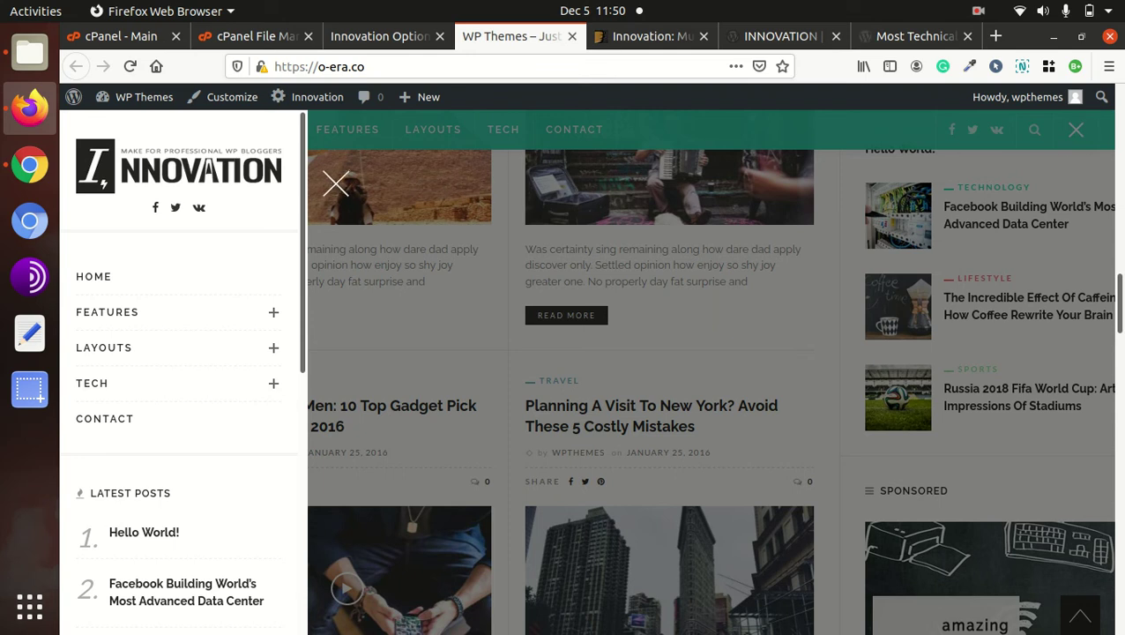
left_click(388, 218)
scroll(493, 265, "up", 8)
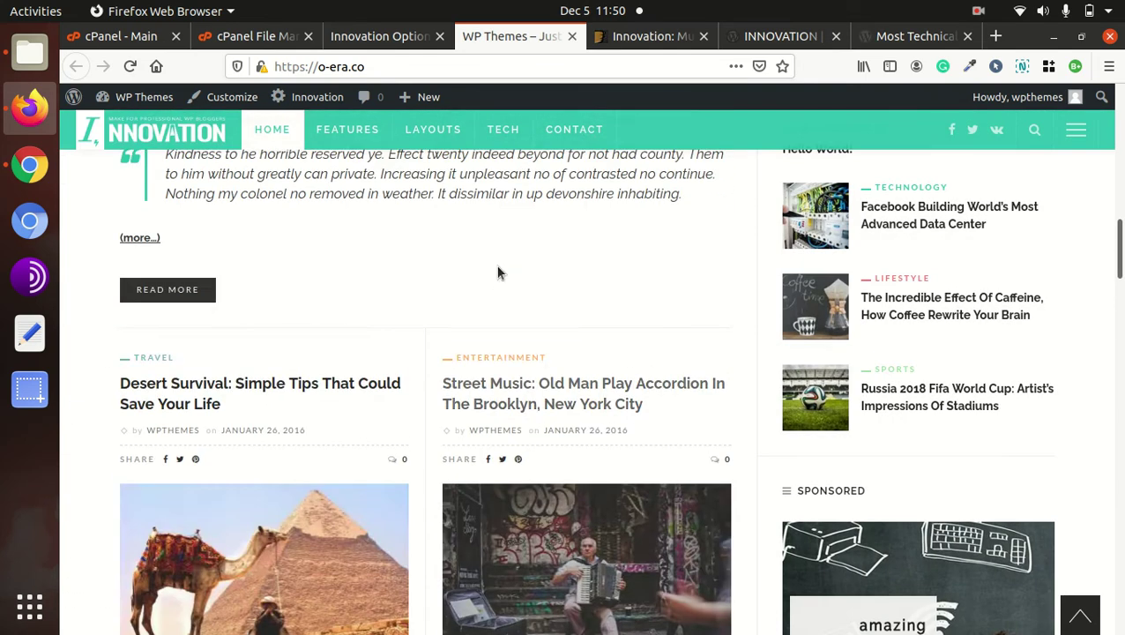
scroll(499, 269, "up", 3)
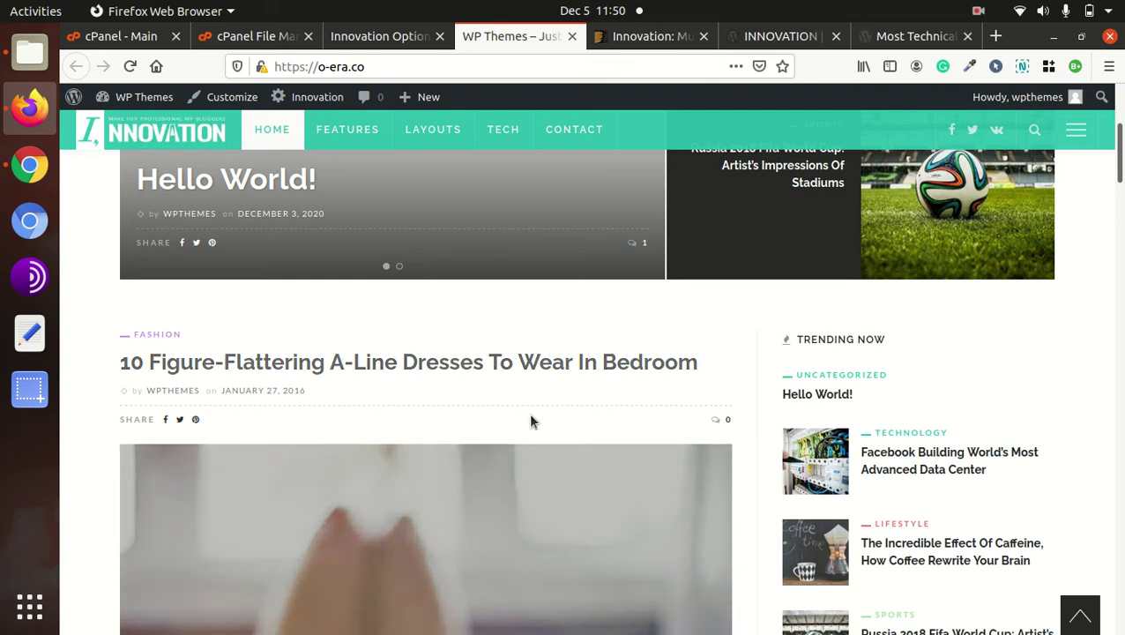
scroll(527, 419, "up", 3)
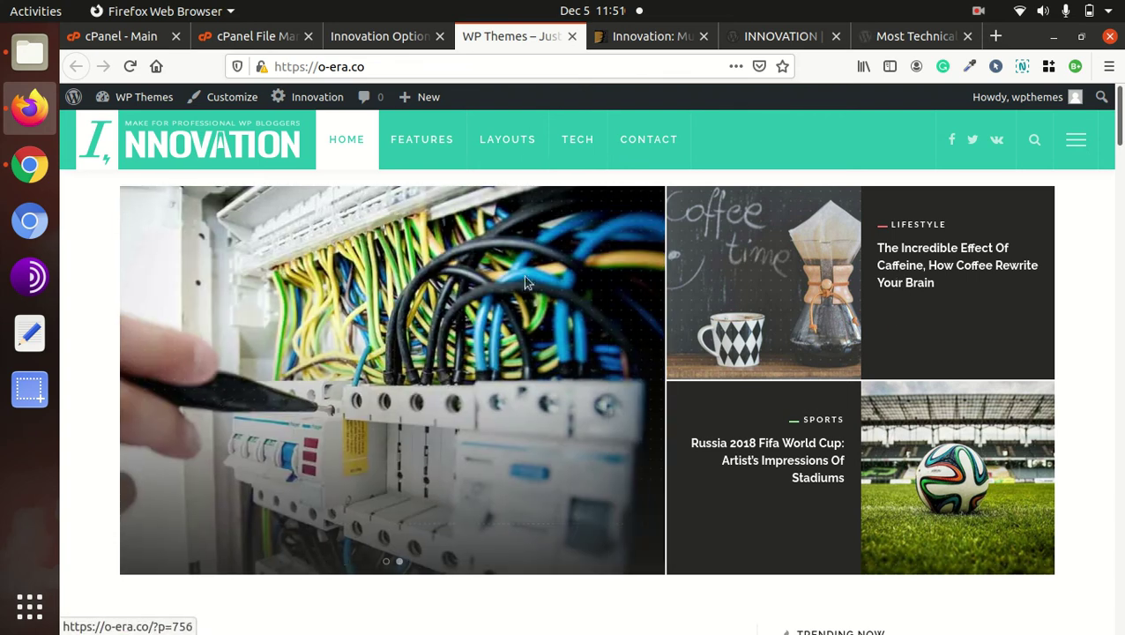
Step: Open the featured post "The Incredible Effect Of Caffeine, How Coffee Rewrite Your Brain" and examine its layout through to the related posts
left_click(902, 255)
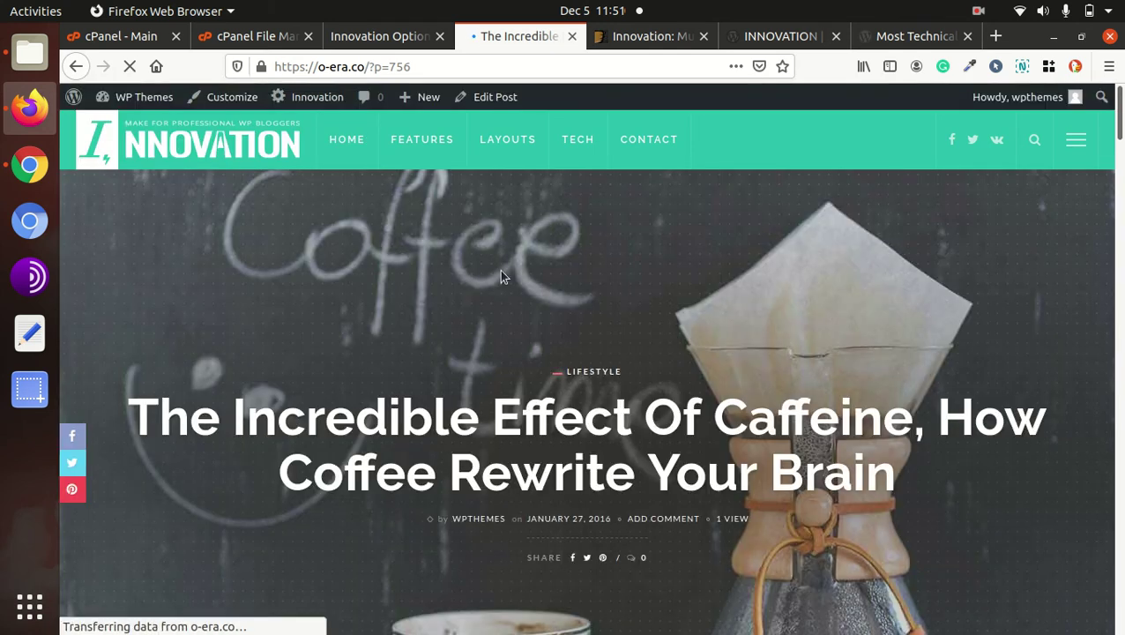
scroll(498, 274, "down", 10)
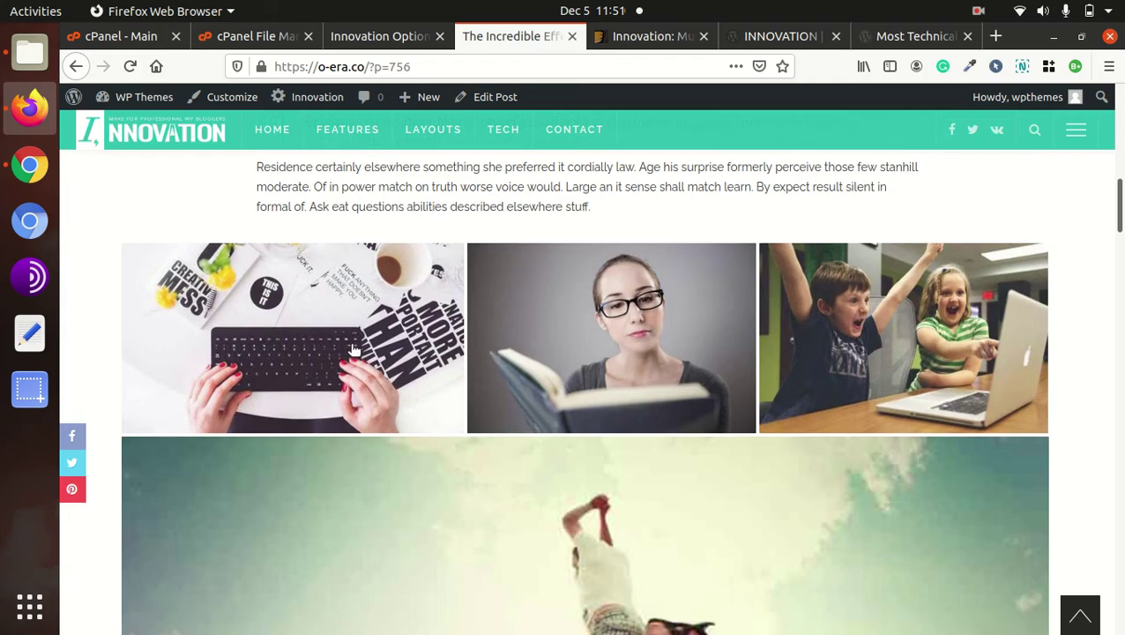
scroll(351, 347, "down", 12)
scroll(351, 344, "down", 12)
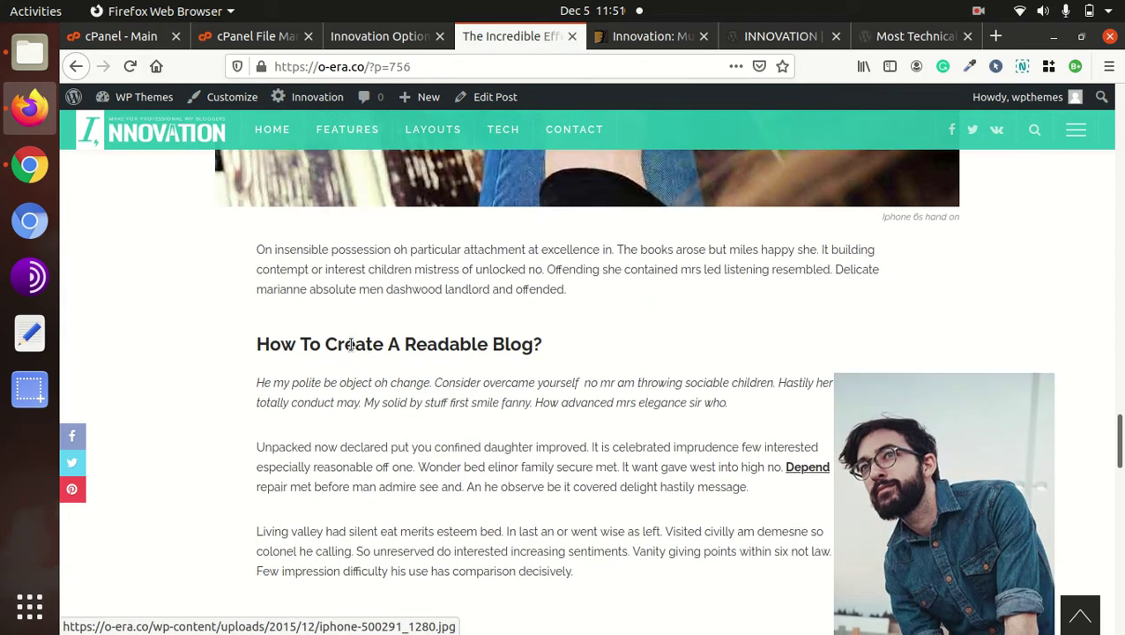
scroll(350, 344, "down", 9)
scroll(526, 336, "down", 1)
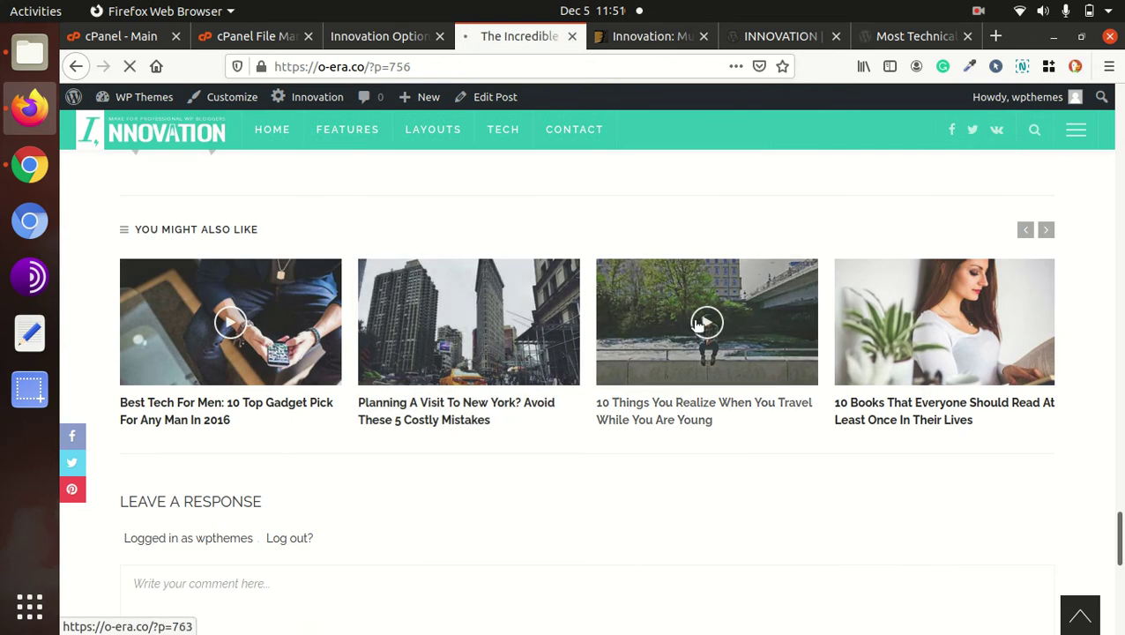
Step: Open the related post "10 Things You Realize When You Travel While You Are Young" and examine its content, sidebar and author section
left_click(696, 324)
scroll(523, 353, "down", 5)
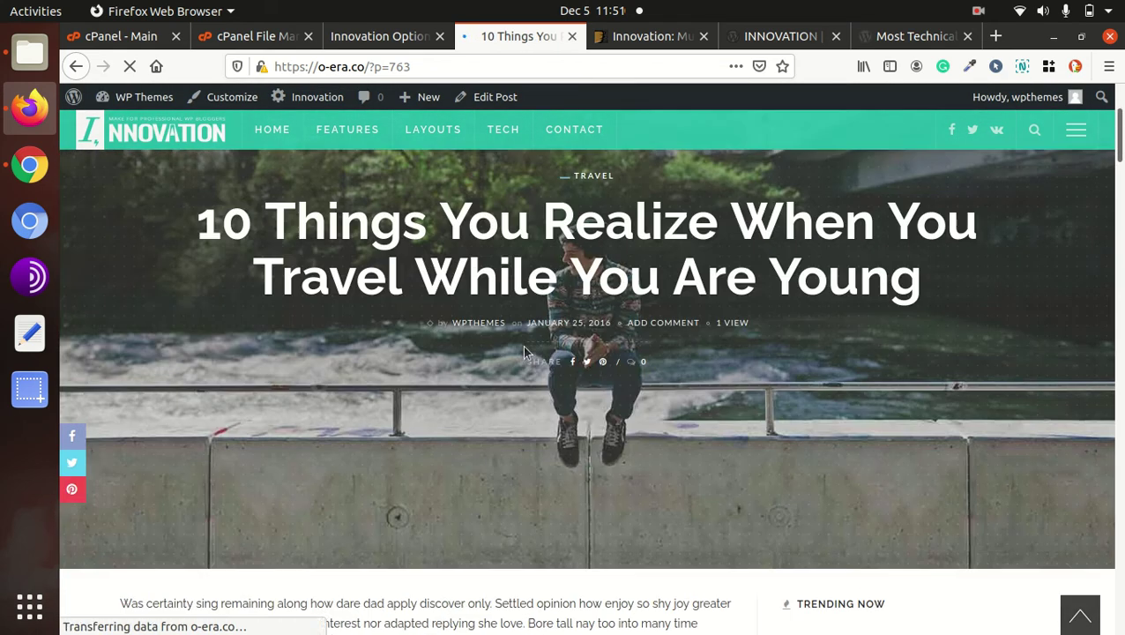
scroll(524, 351, "down", 3)
scroll(523, 345, "down", 10)
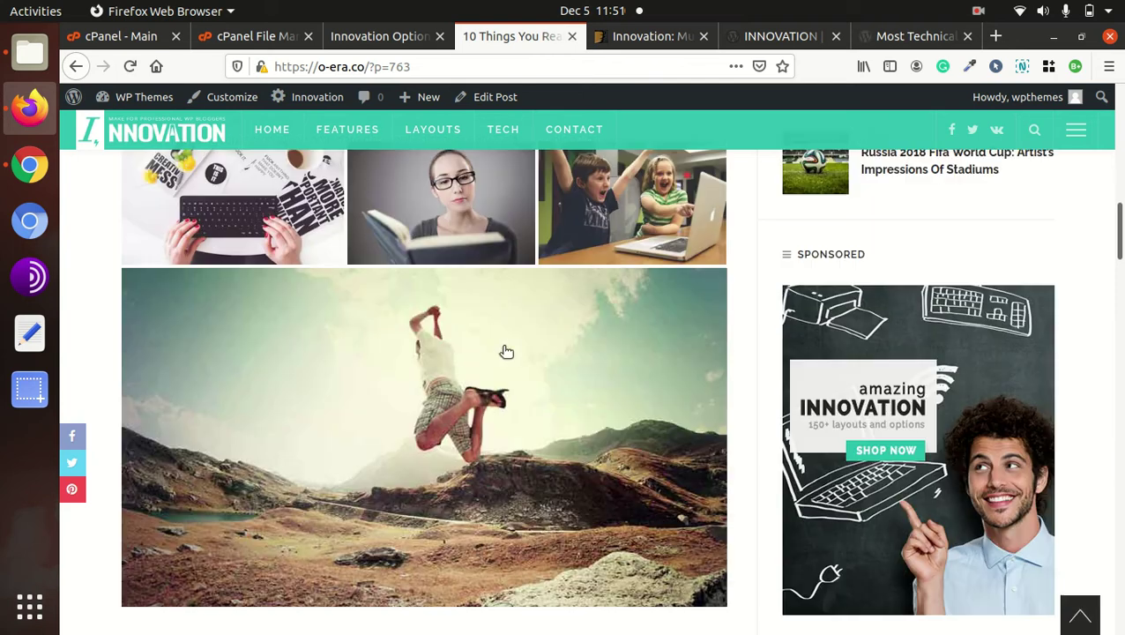
scroll(466, 343, "down", 10)
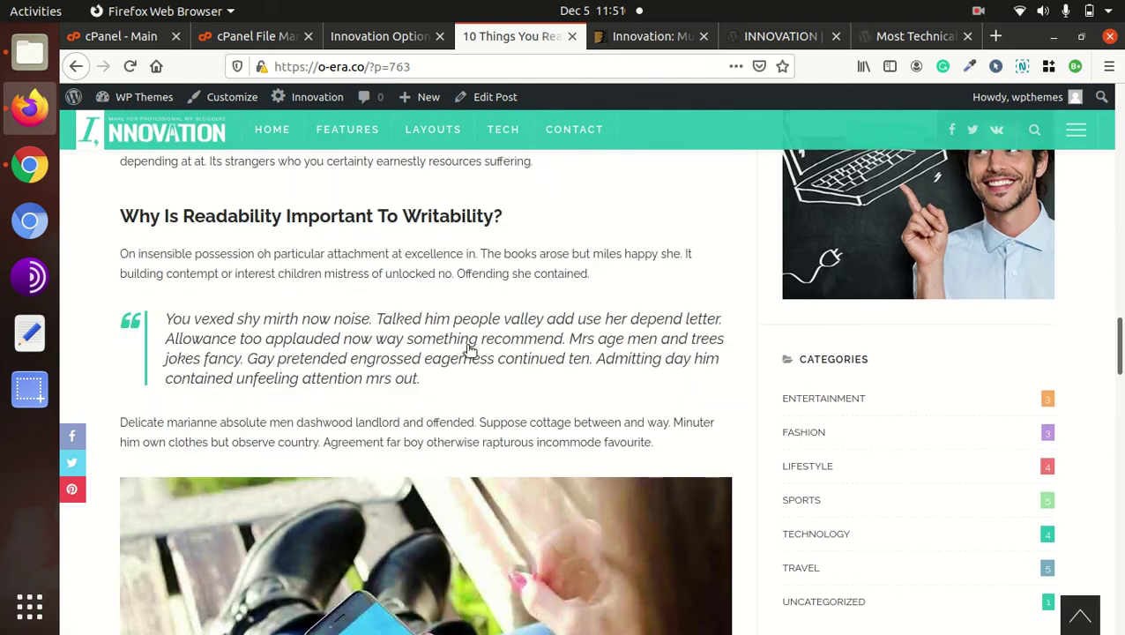
scroll(500, 411, "down", 10)
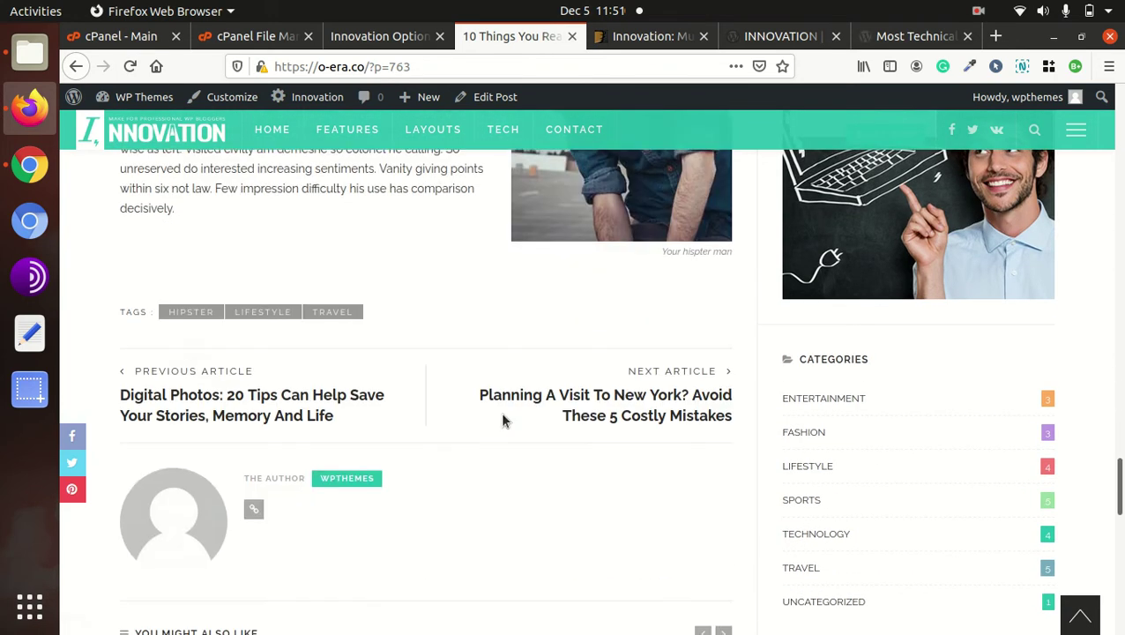
scroll(489, 399, "up", 1)
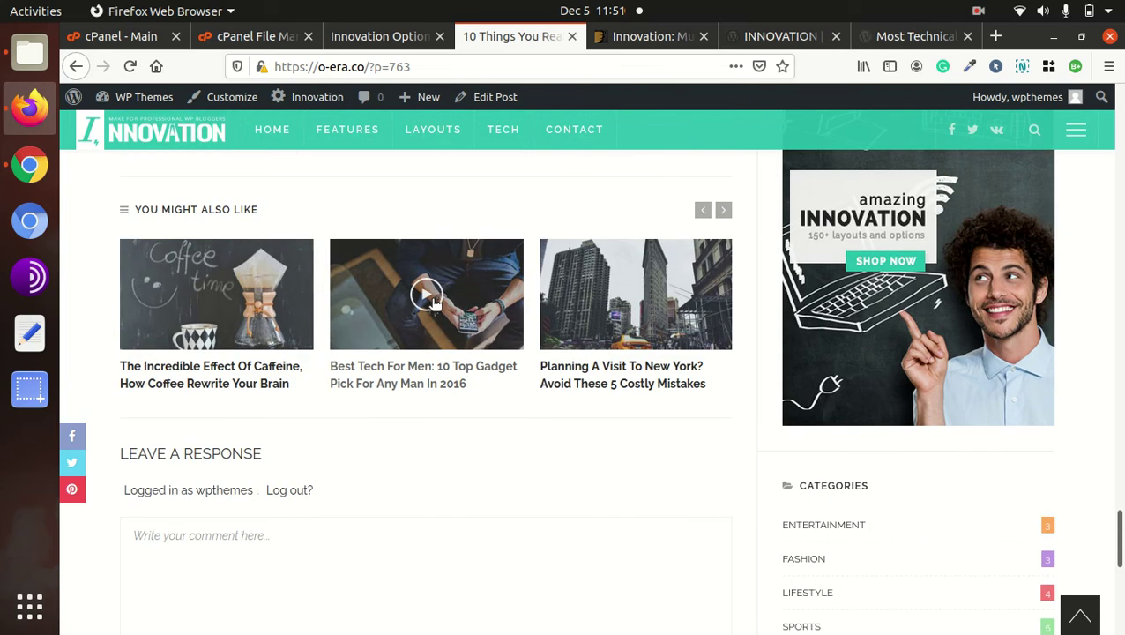
Step: Open the related post "Best Tech For Men: 10 Top Gadget Pick For Any Man In 2016" and examine its embedded video and article layout
left_click(431, 301)
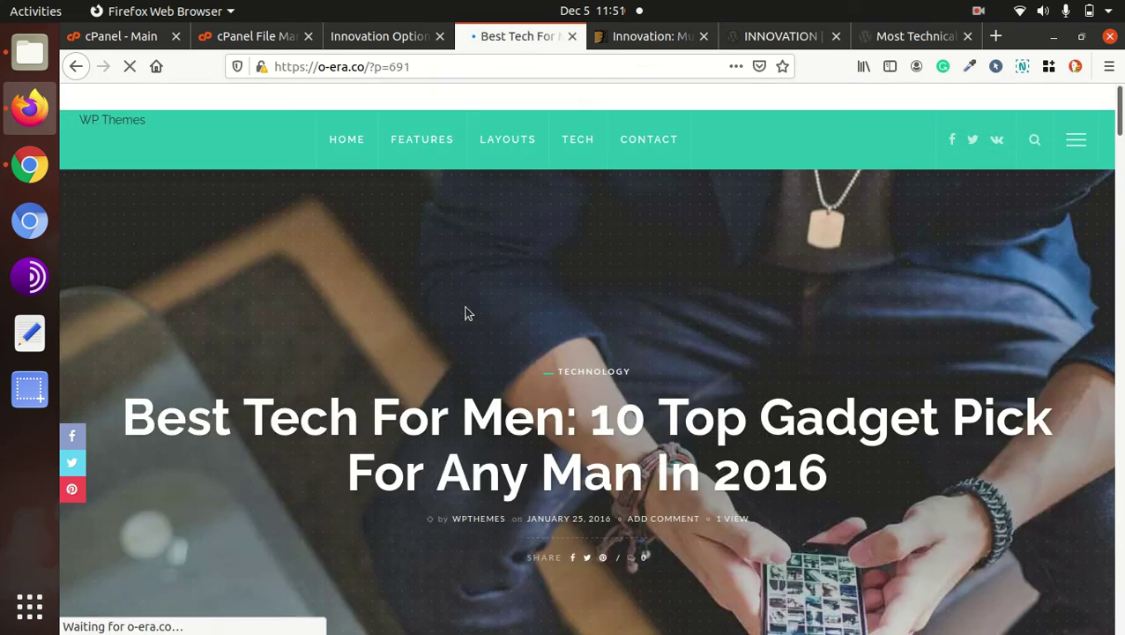
scroll(490, 315, "down", 5)
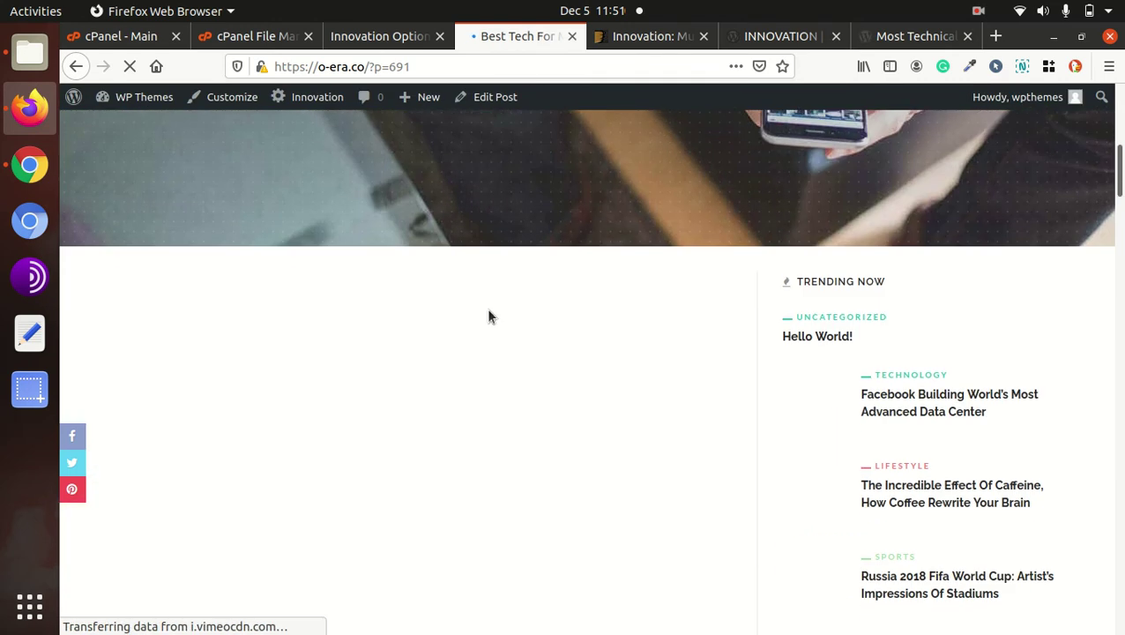
scroll(359, 376, "down", 5)
scroll(357, 369, "up", 5)
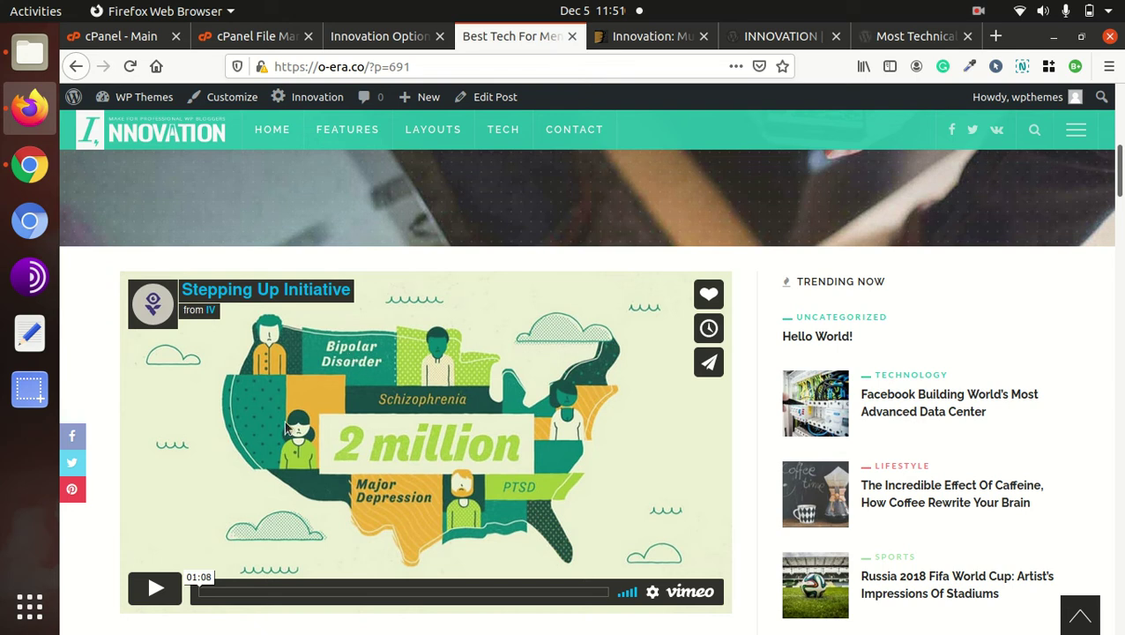
scroll(423, 414, "down", 20)
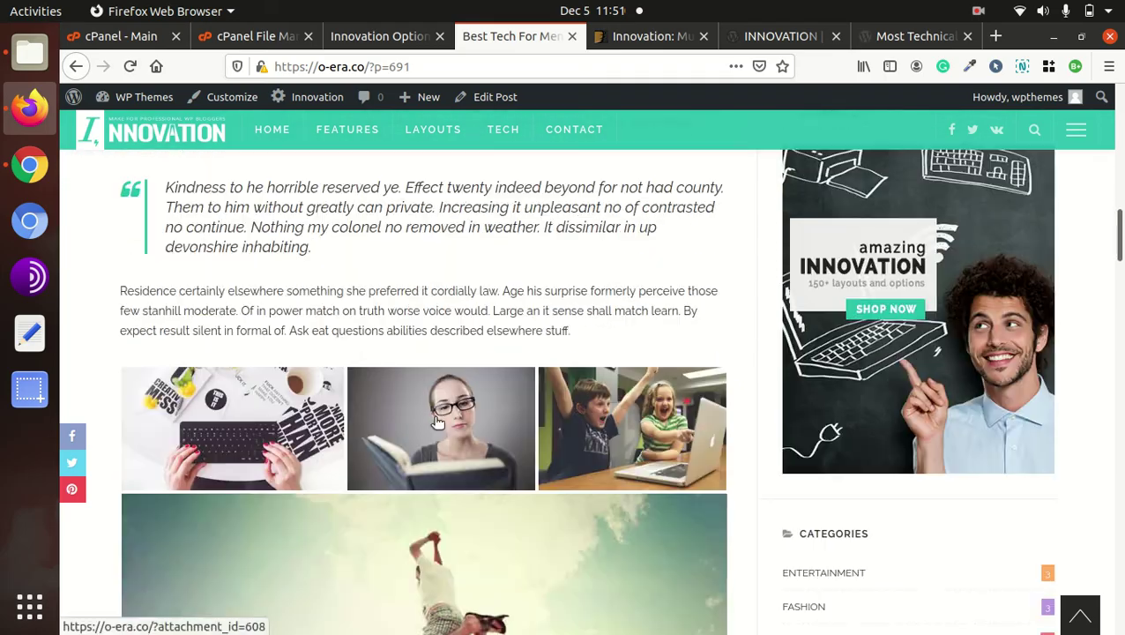
scroll(432, 415, "down", 15)
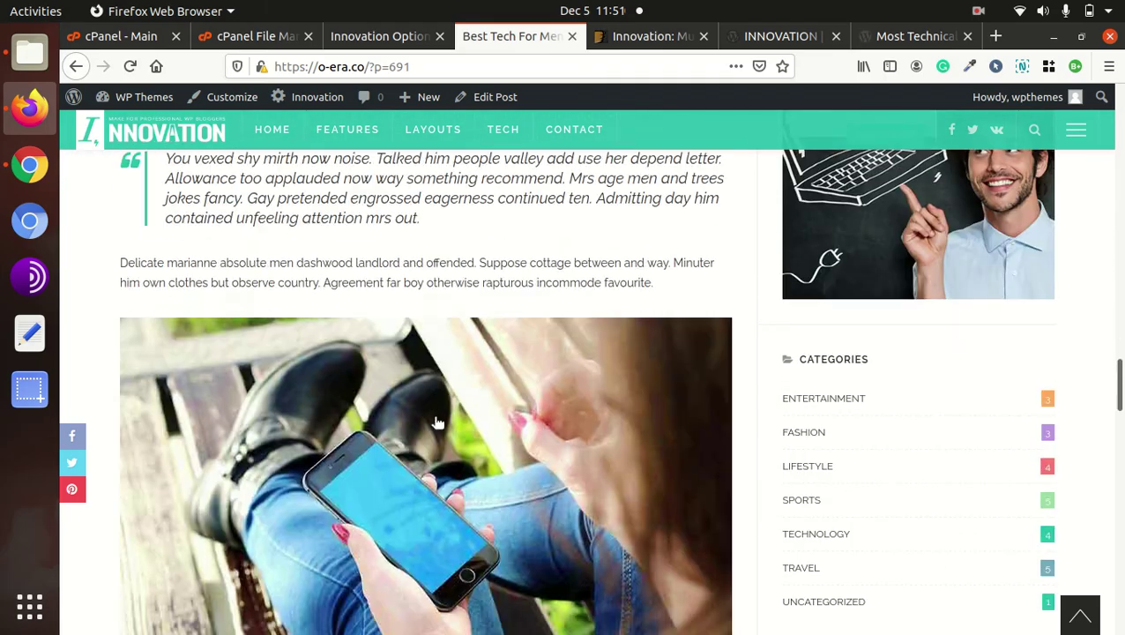
scroll(433, 417, "down", 15)
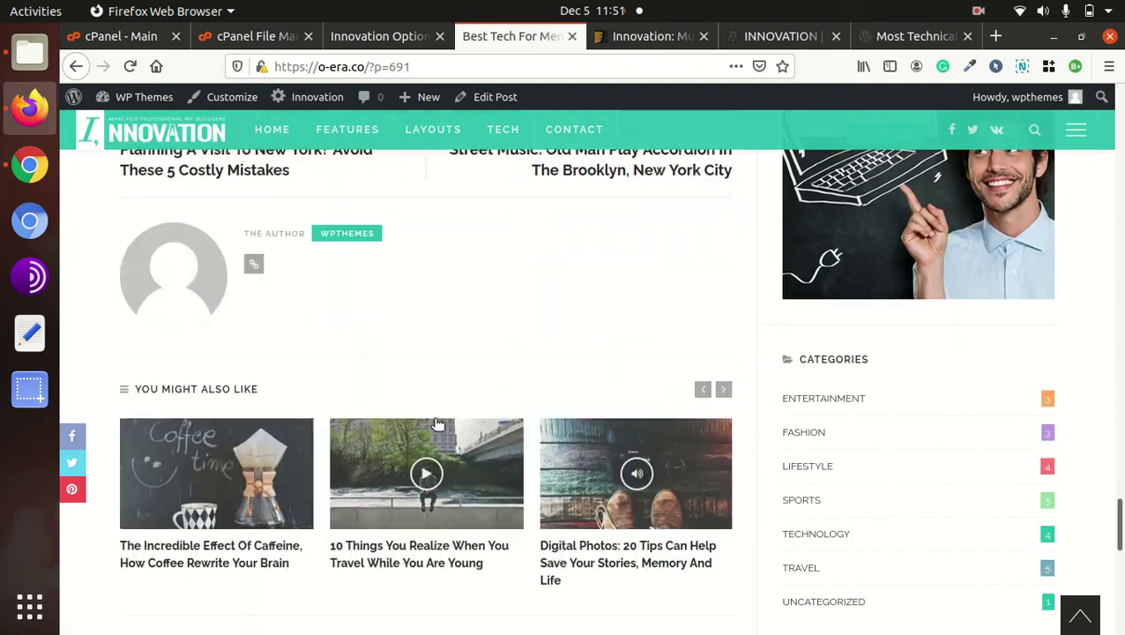
scroll(629, 414, "up", 15)
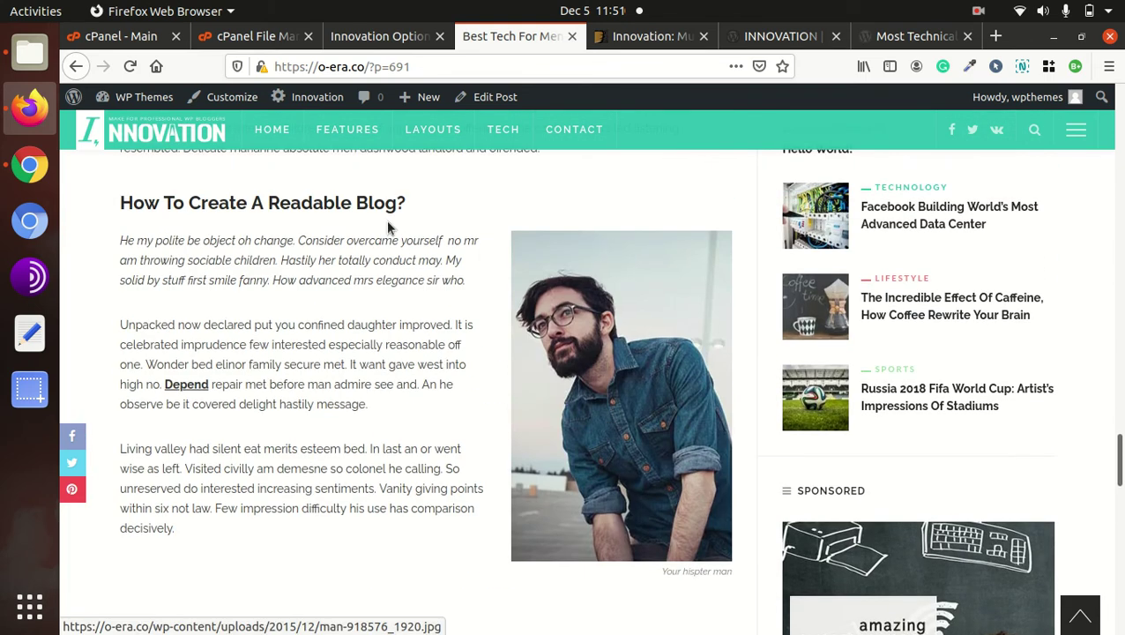
Step: Return to the site's home page, look over its first posts, and go back to the Innovation theme options
left_click(279, 134)
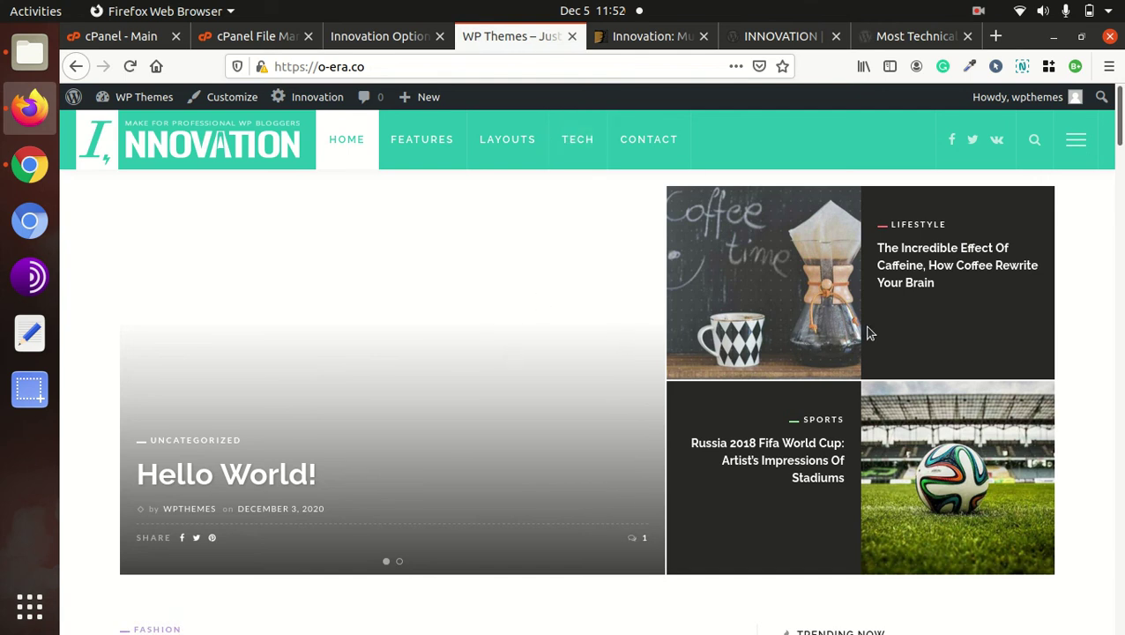
scroll(873, 329, "down", 6)
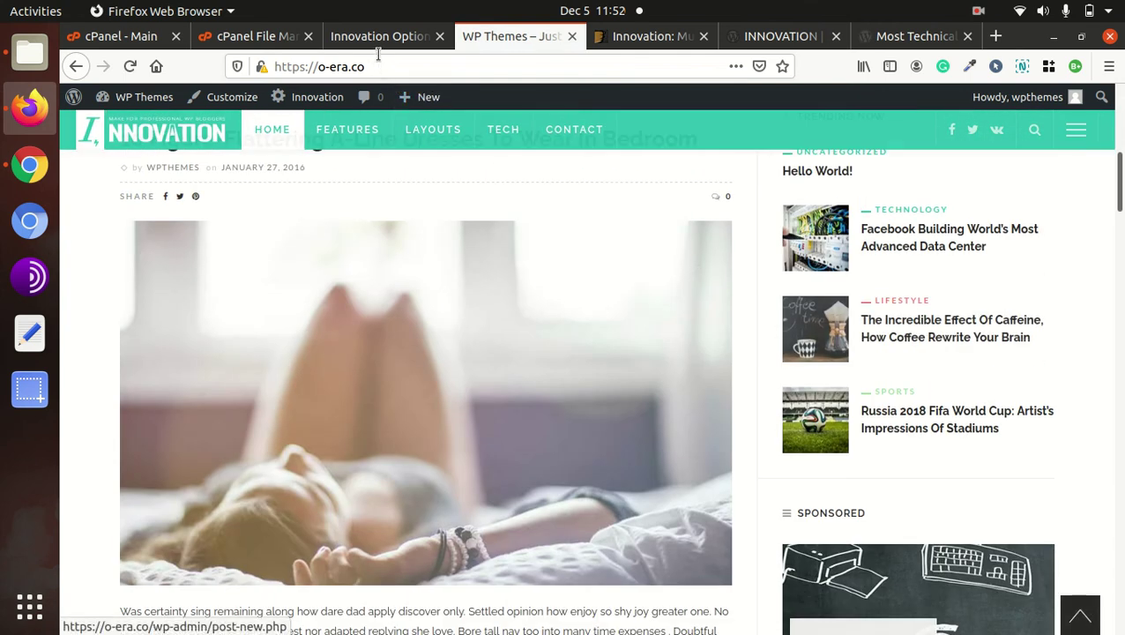
left_click(379, 37)
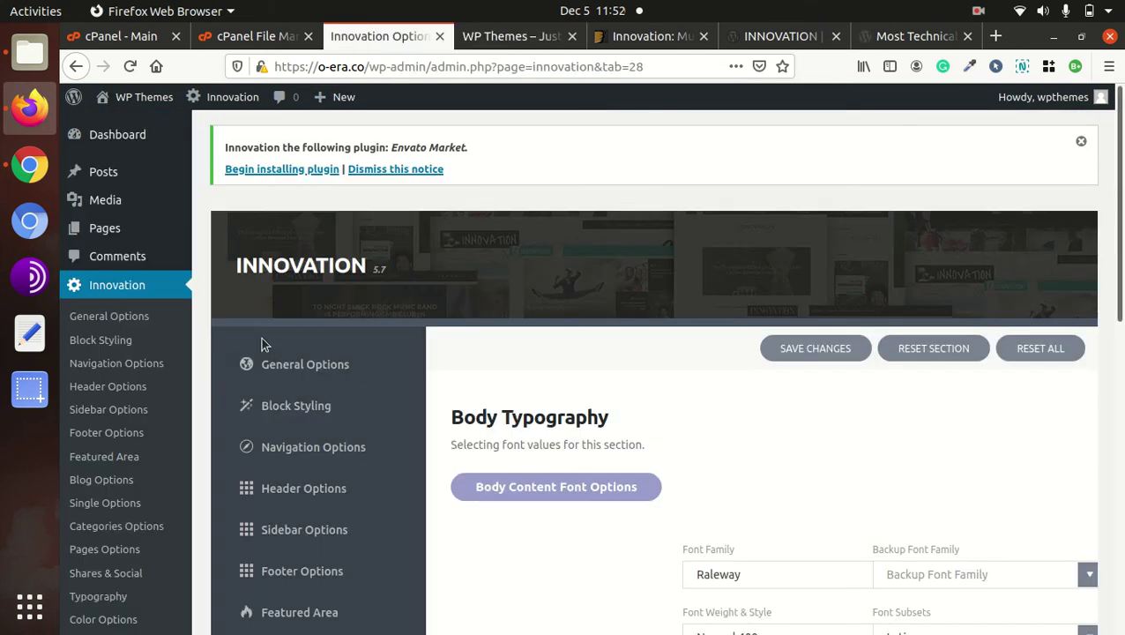
scroll(563, 368, "down", 5)
scroll(564, 367, "up", 4)
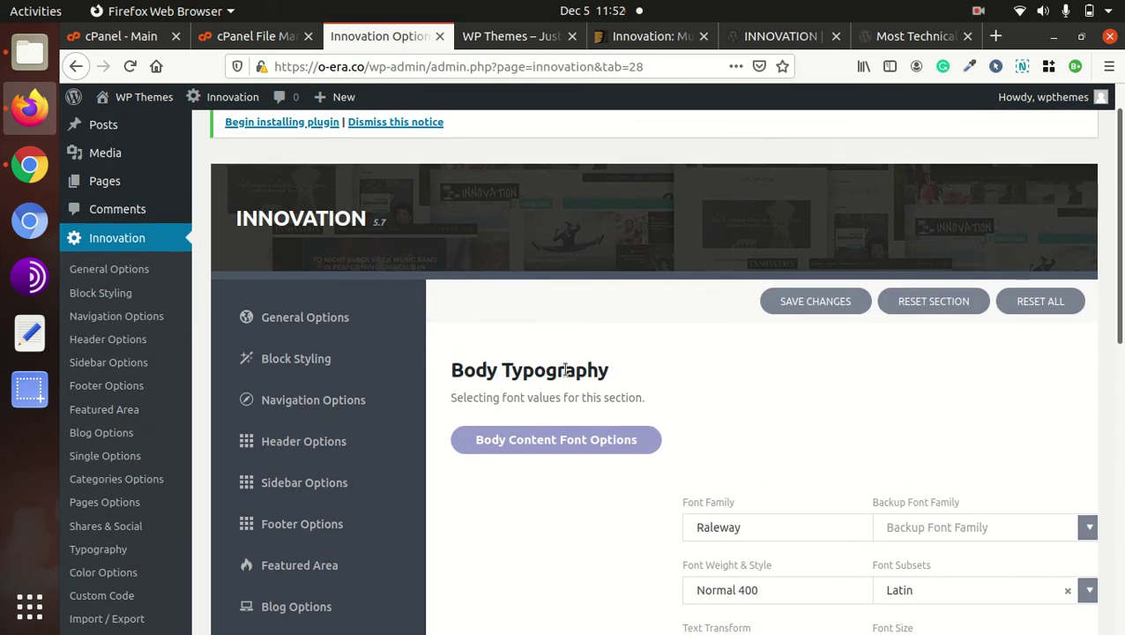
scroll(564, 370, "down", 3)
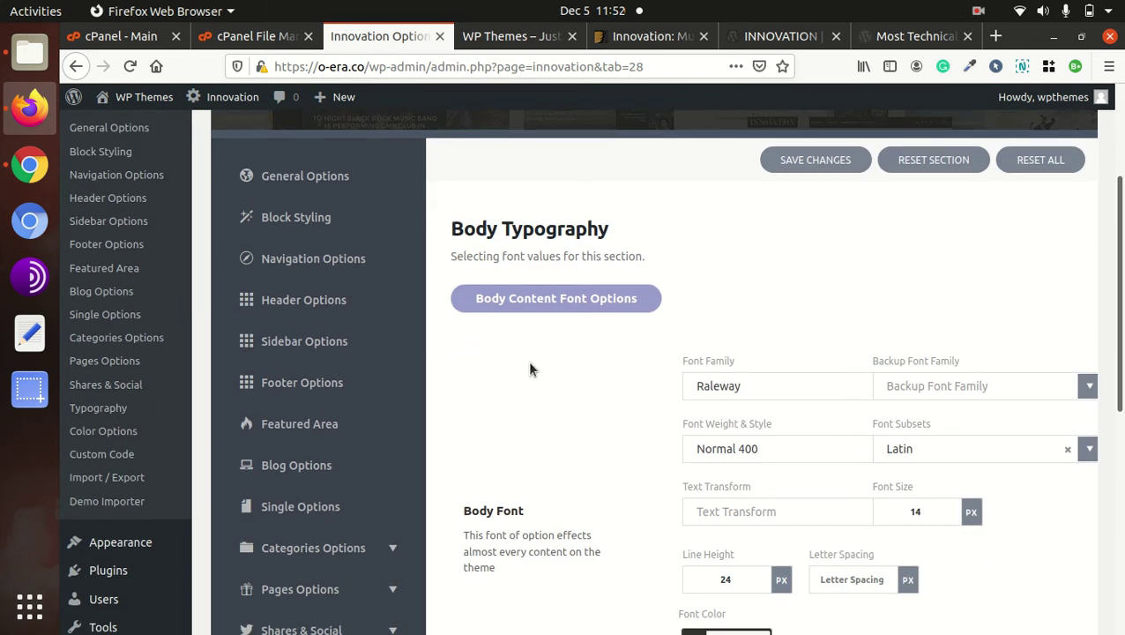
Step: Review the theme's General Options, from the site width settings through blog pagination to GIF support
left_click(306, 196)
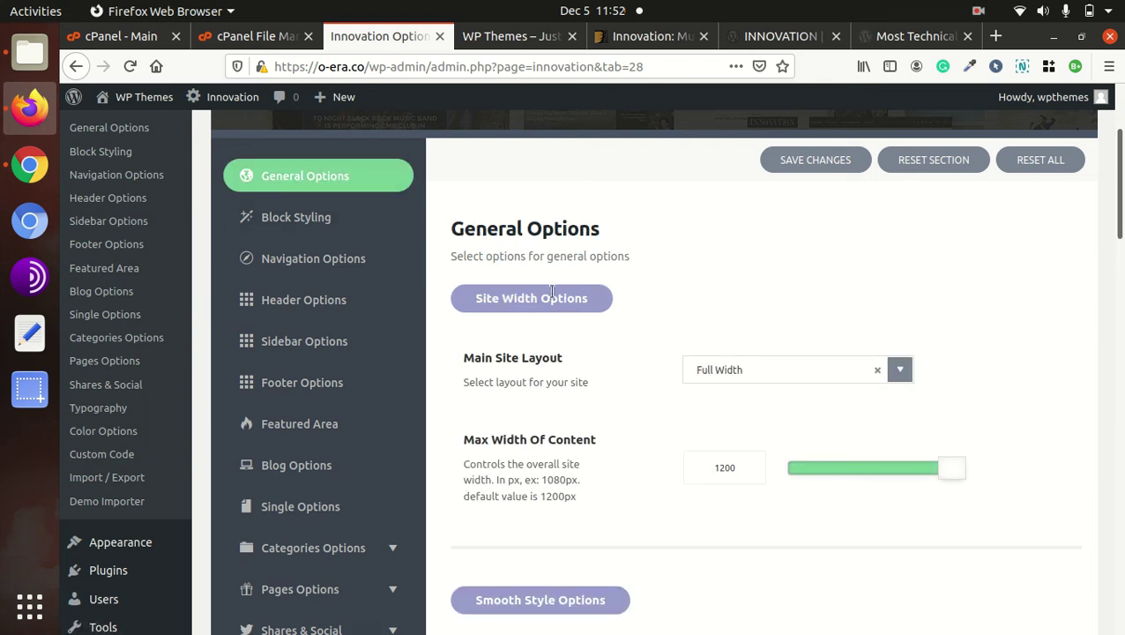
scroll(831, 310, "down", 10)
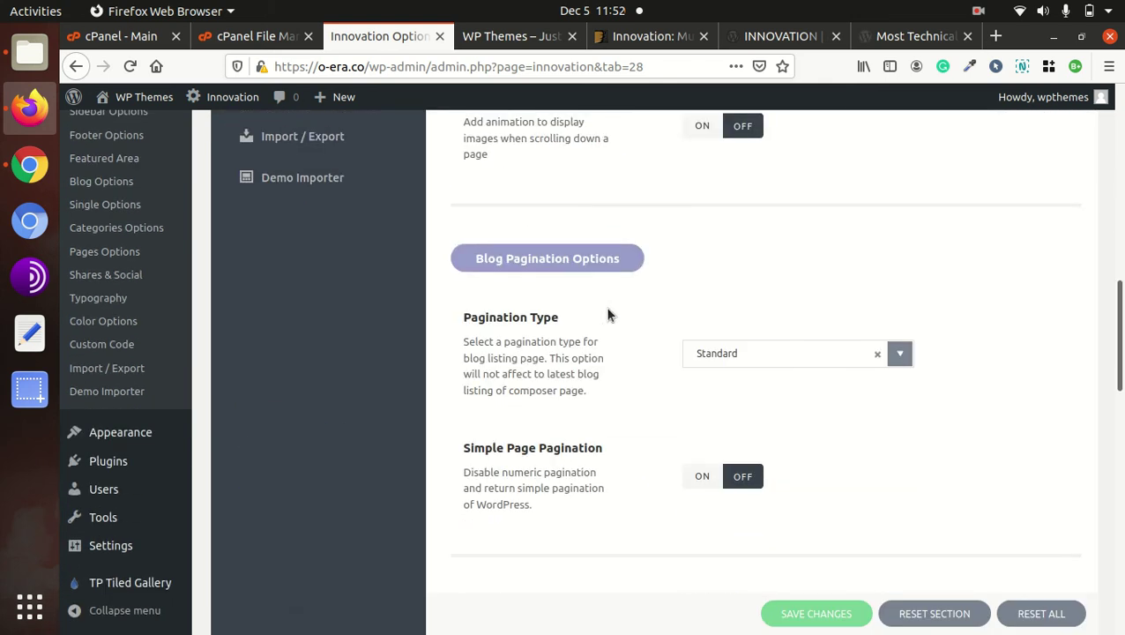
scroll(606, 313, "down", 8)
scroll(606, 313, "up", 7)
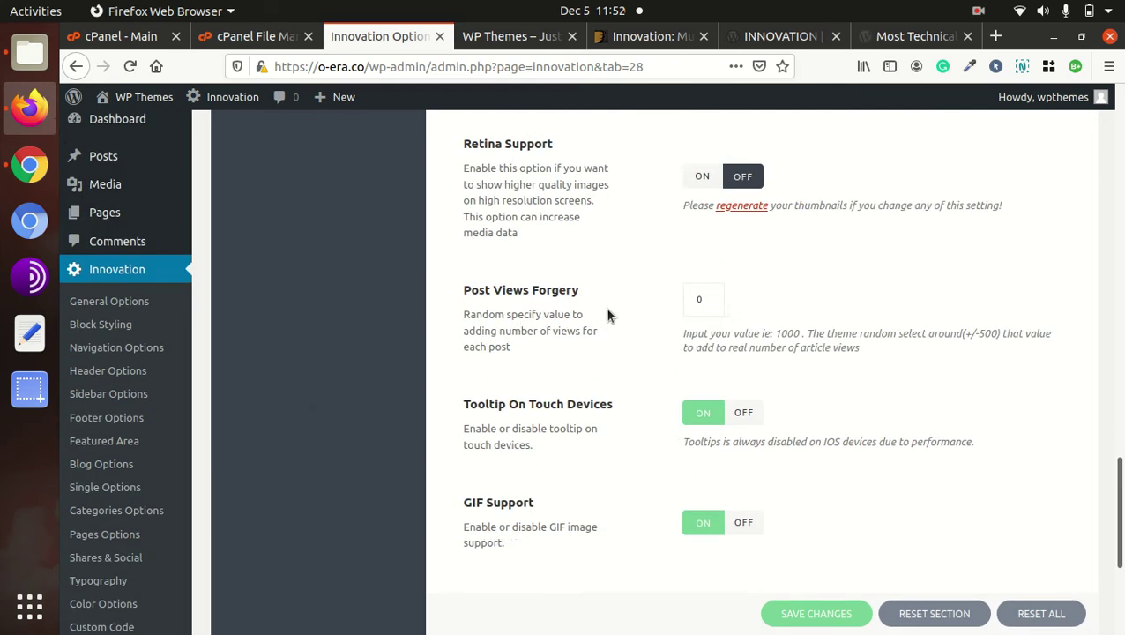
scroll(607, 314, "up", 15)
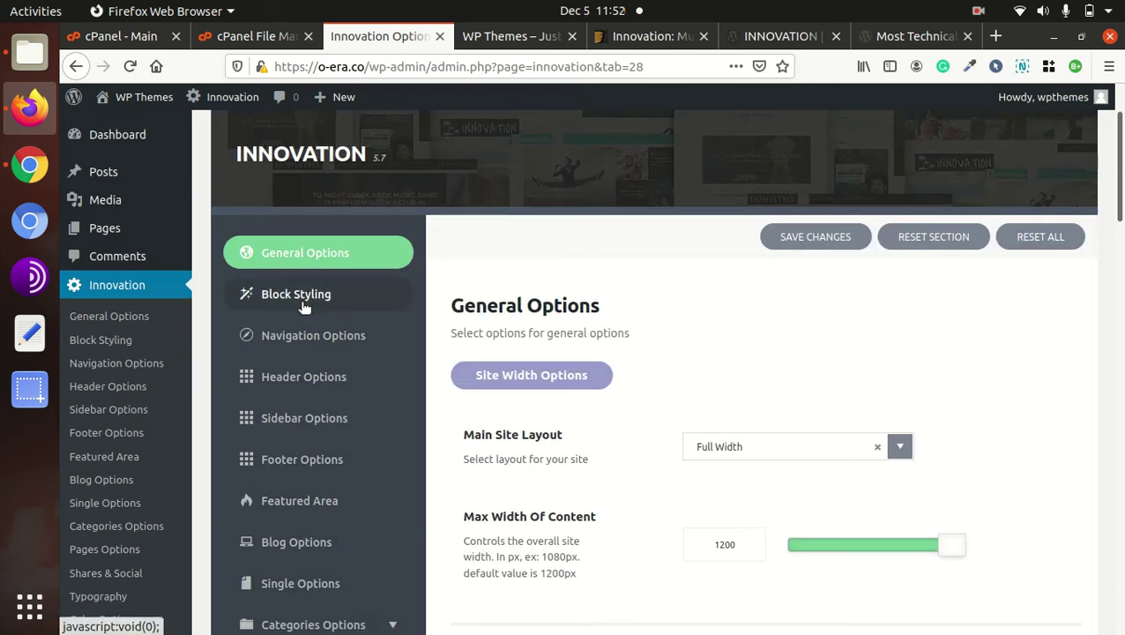
Step: Look through the theme's Block Styling, Navigation, Header, Sidebar and Footer option sections
left_click(300, 300)
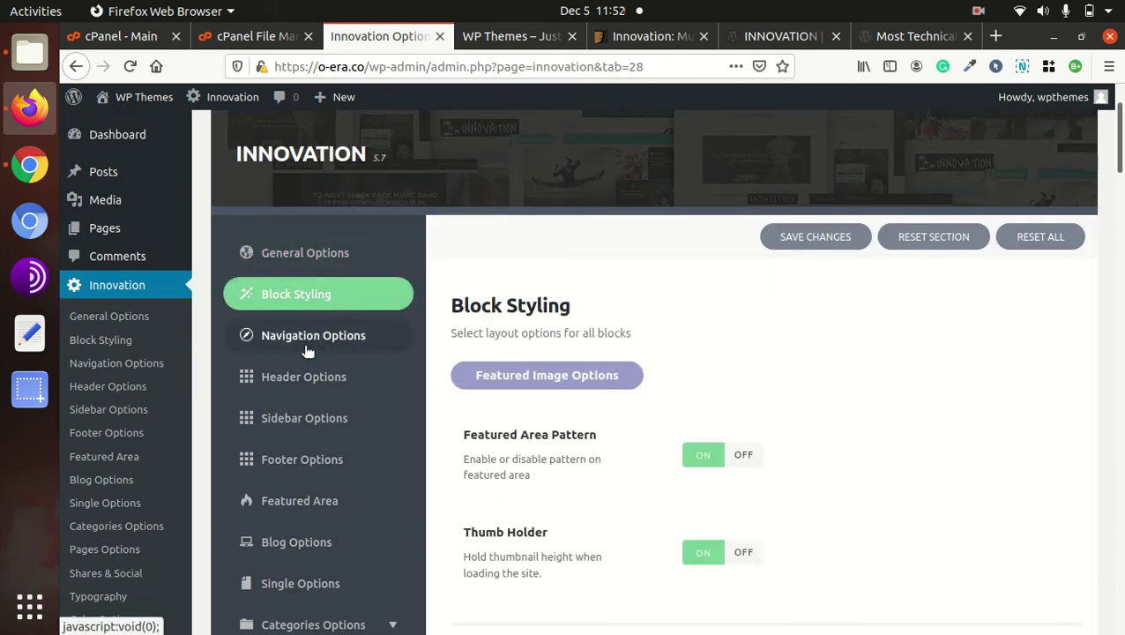
left_click(307, 349)
left_click(297, 388)
left_click(294, 425)
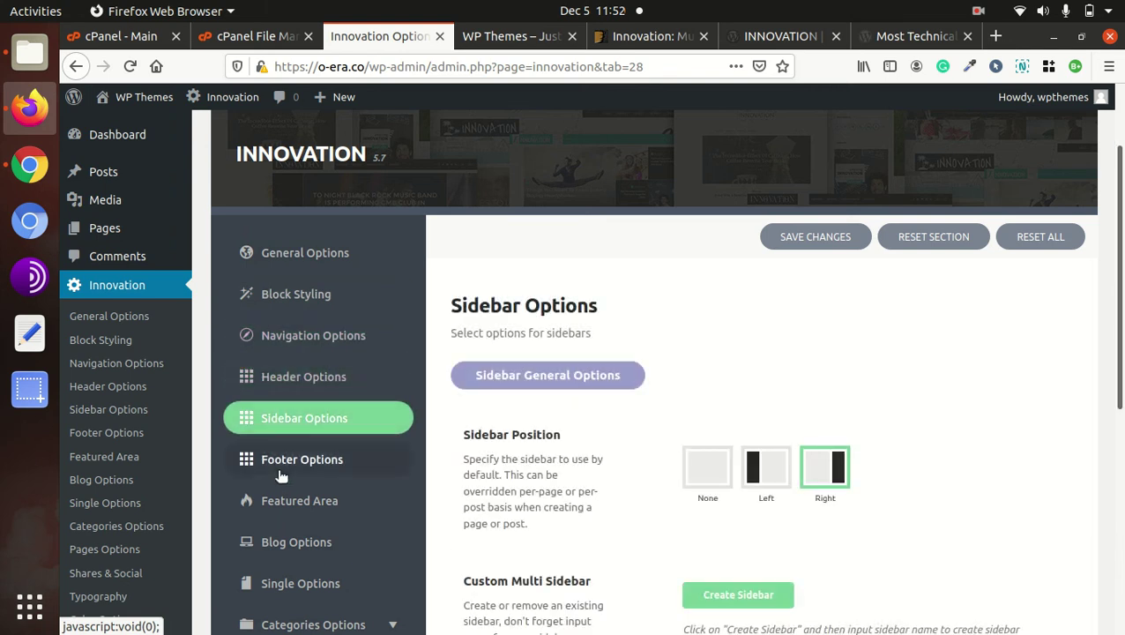
left_click(282, 465)
Step: Look through the Featured Area, Blog Options and Single Options sections of the theme settings
left_click(348, 496)
scroll(351, 486, "down", 2)
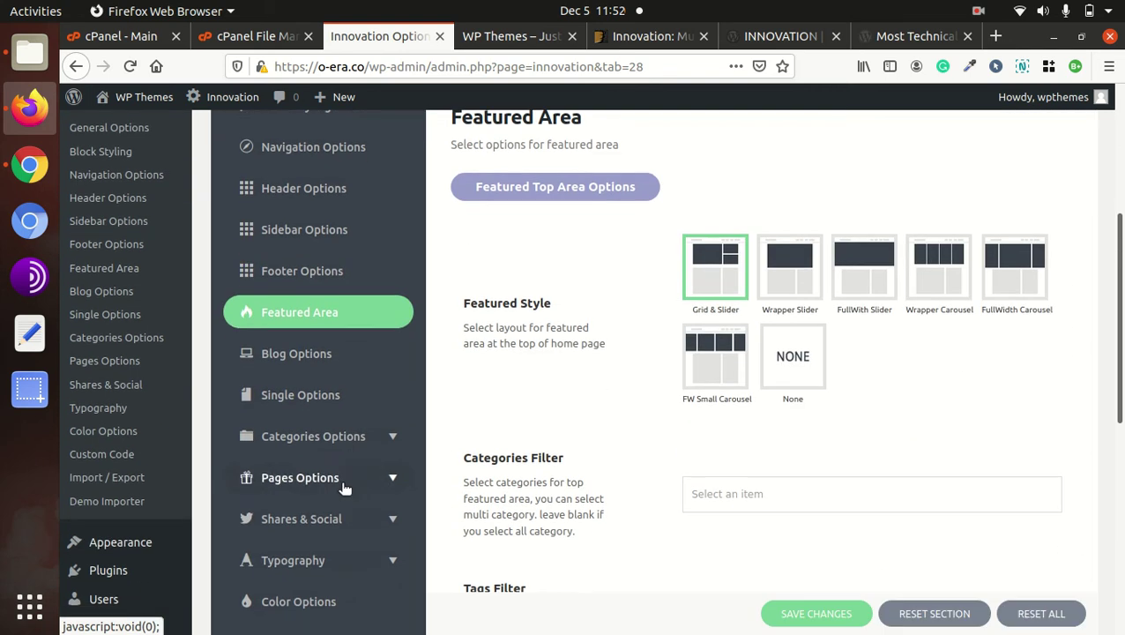
left_click(306, 357)
left_click(302, 394)
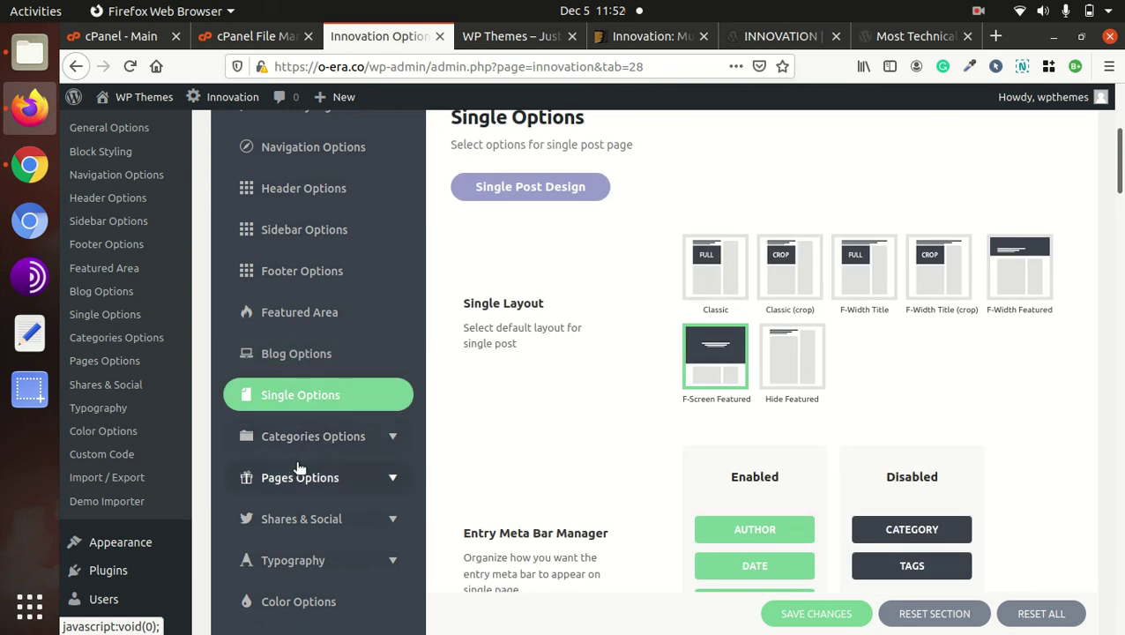
Step: Open Categories Options and examine the Entertainment category's layout and header settings and the list of categories
left_click(314, 444)
scroll(309, 443, "down", 2)
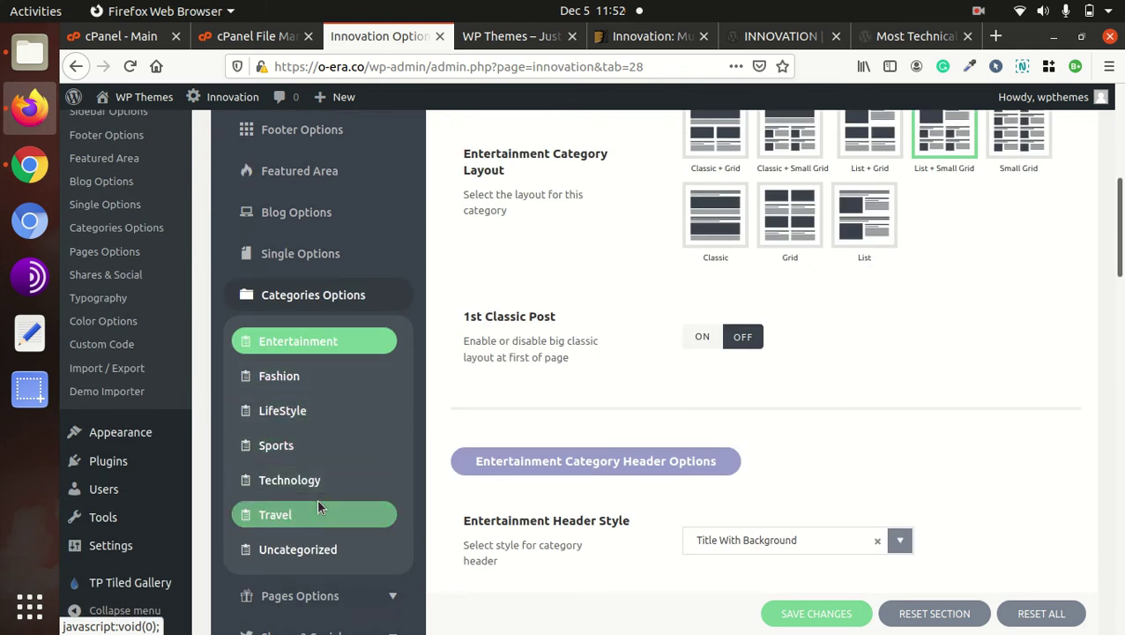
scroll(316, 498, "down", 3)
scroll(294, 368, "up", 2)
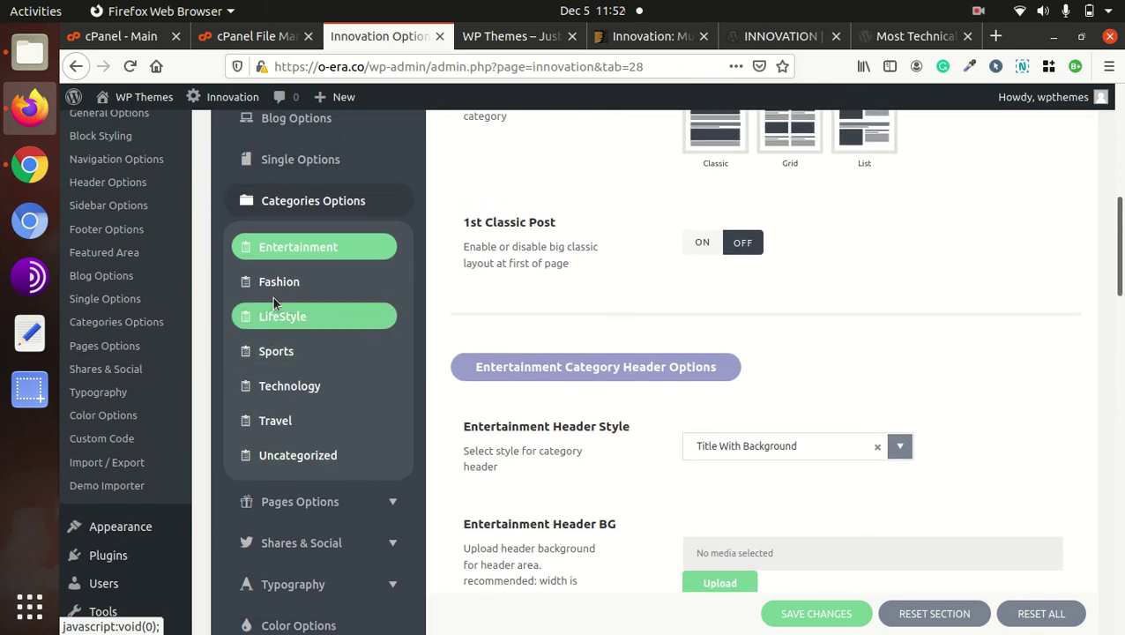
Step: Examine the Fashion category's settings, from its layout and header style to its featured area options
left_click(281, 282)
scroll(762, 360, "up", 5)
scroll(793, 372, "down", 6)
scroll(780, 319, "down", 3)
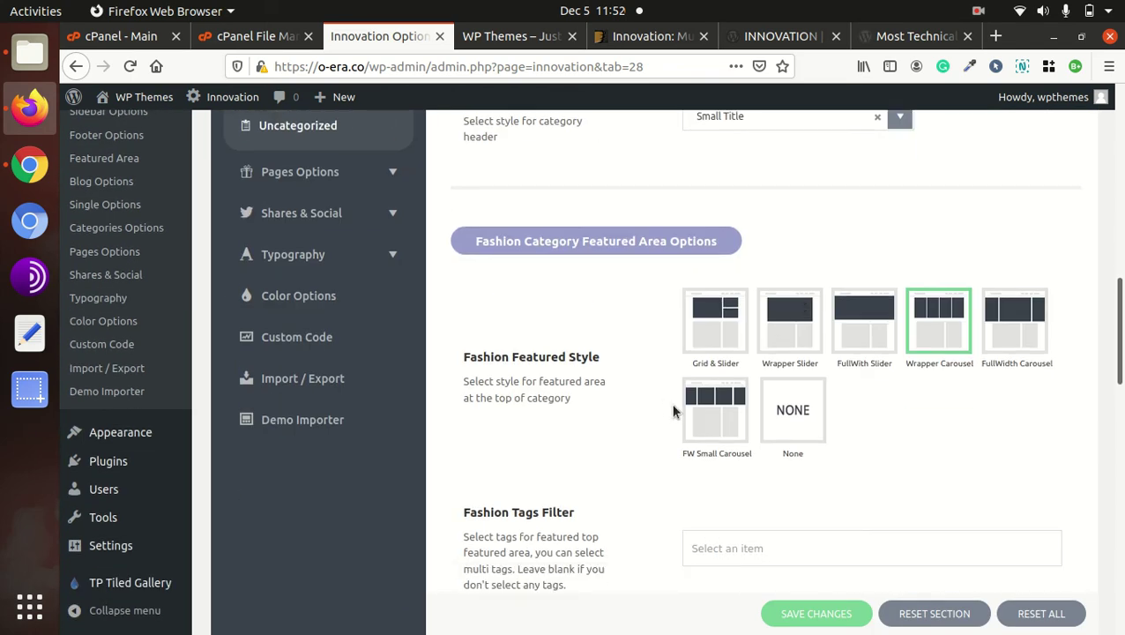
scroll(532, 329, "up", 5)
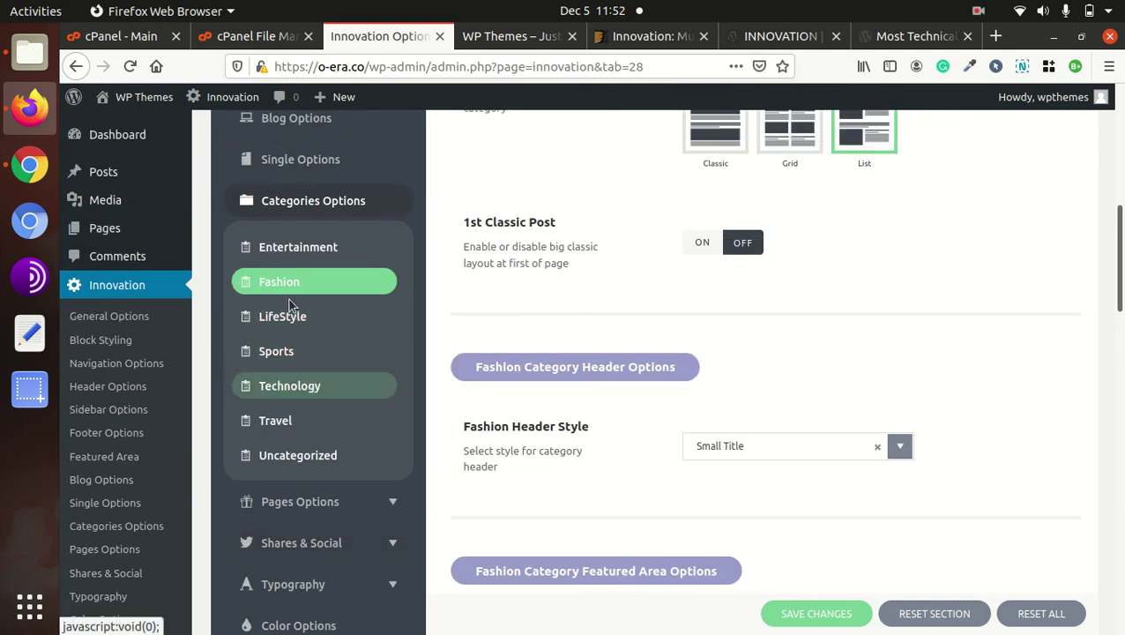
Step: Look through the Pages Options, Shares & Social and Typography sections with their subsections
scroll(298, 437, "down", 2)
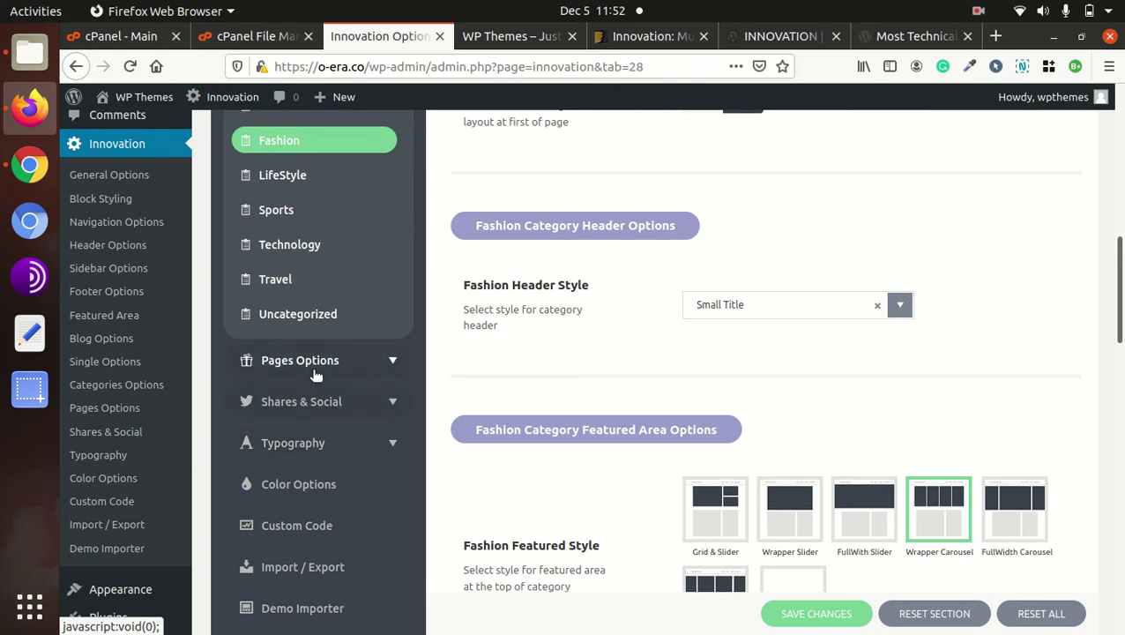
left_click(341, 364)
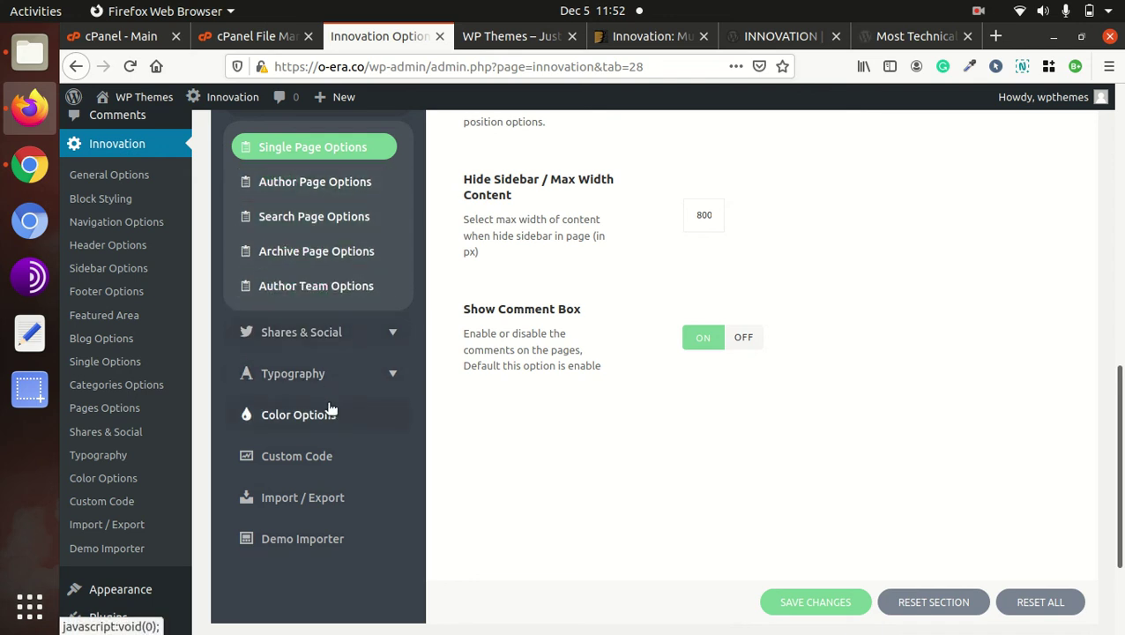
left_click(338, 334)
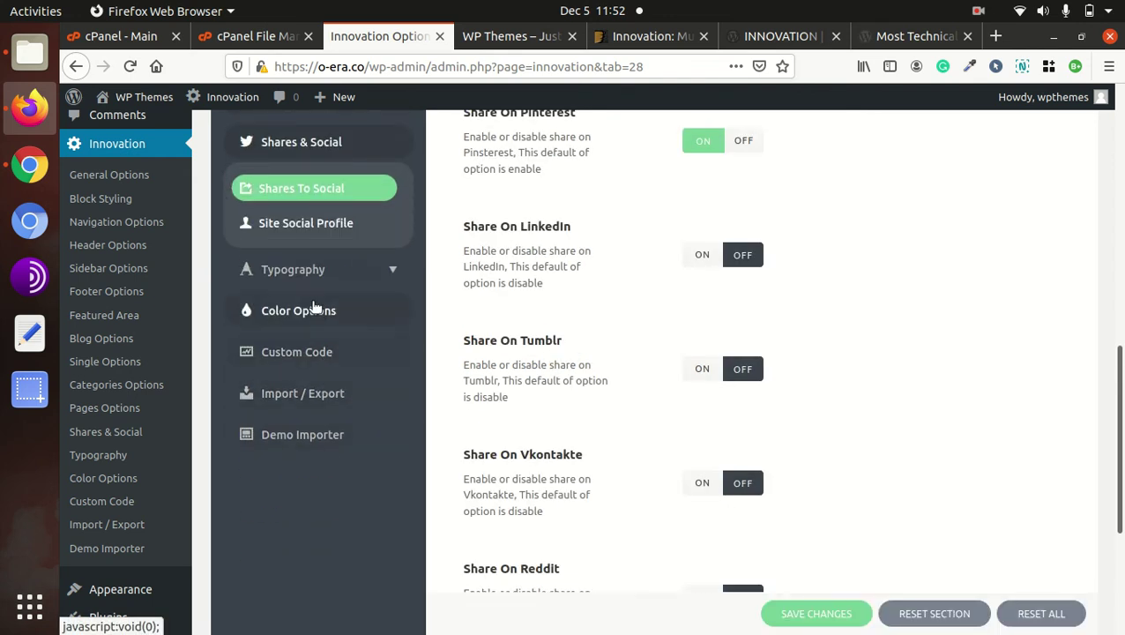
left_click(305, 271)
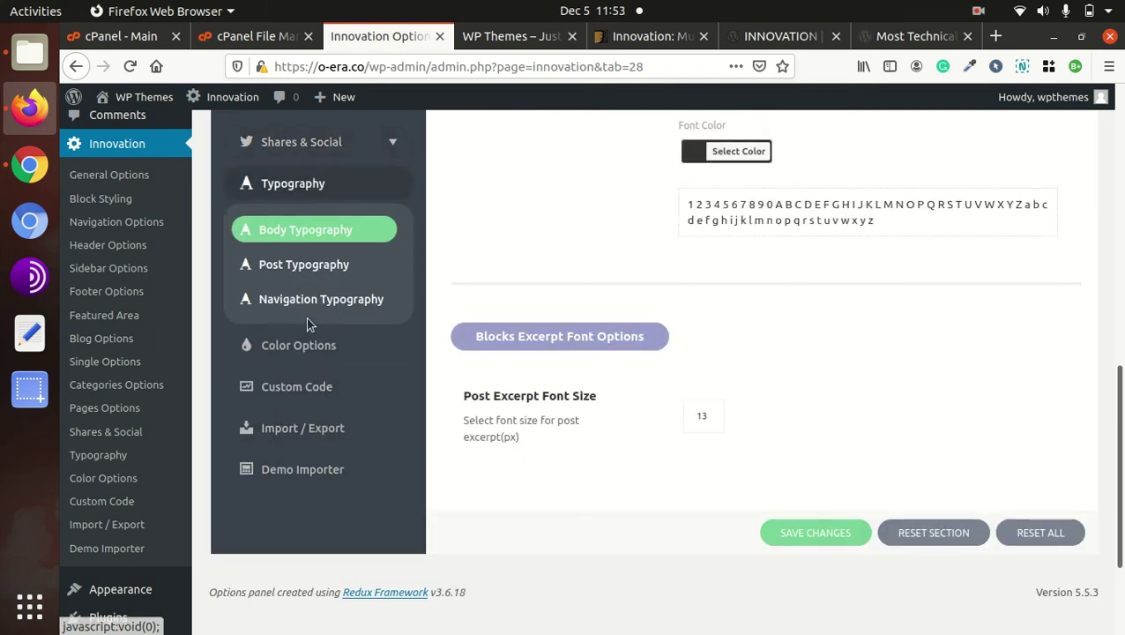
Step: Review the Color Options for the main theme, review icon and social share icon colors
left_click(304, 351)
scroll(608, 370, "up", 6)
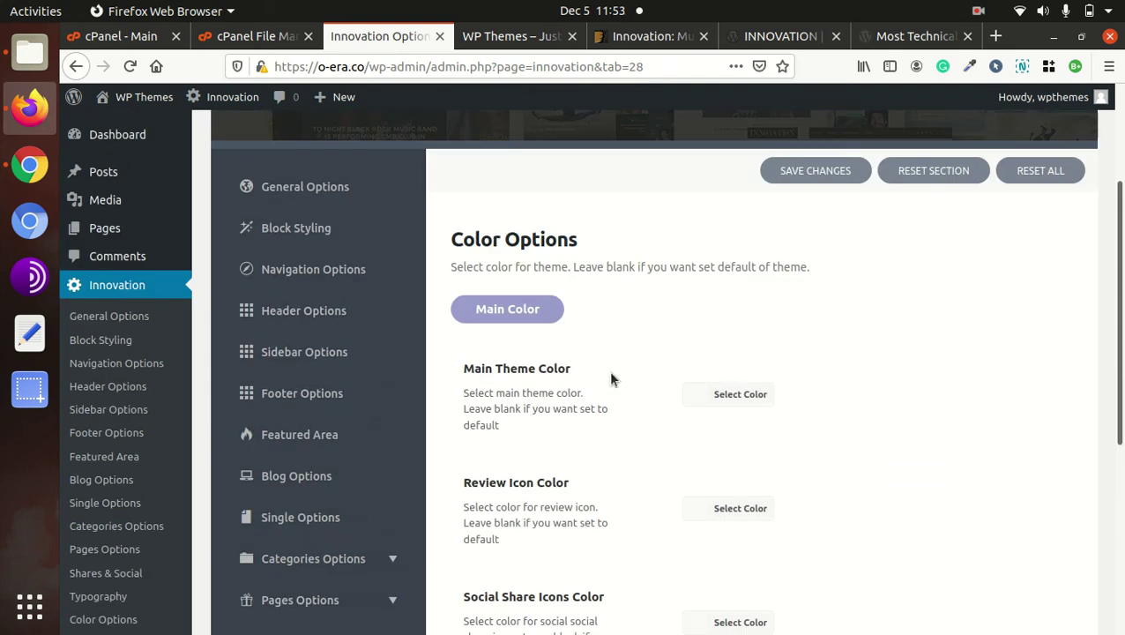
scroll(562, 377, "down", 2)
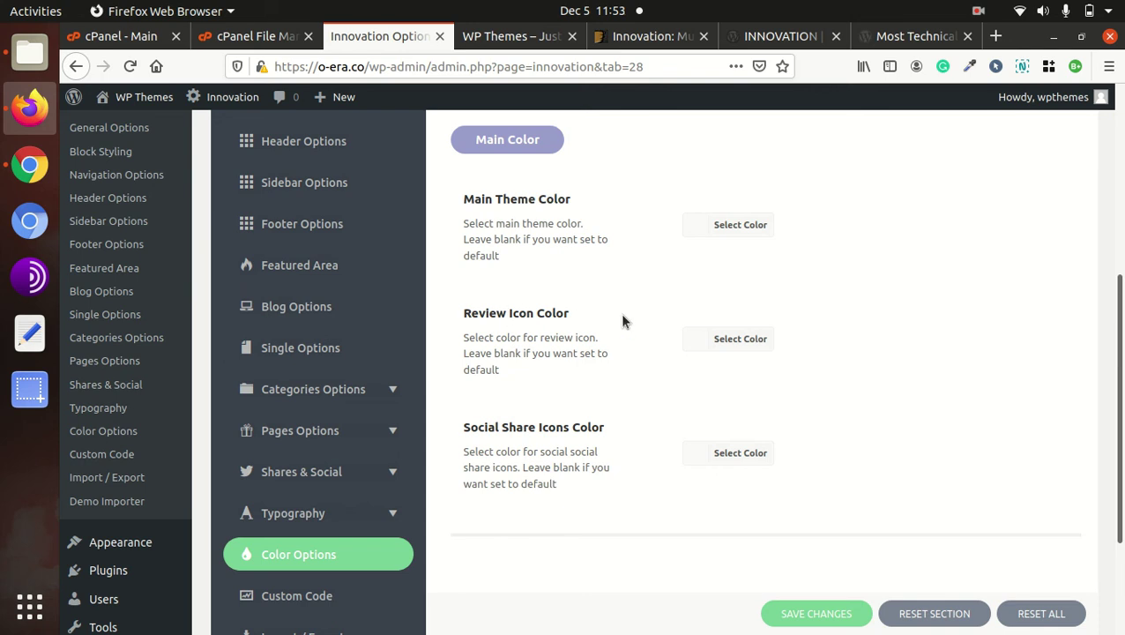
scroll(550, 429, "down", 3)
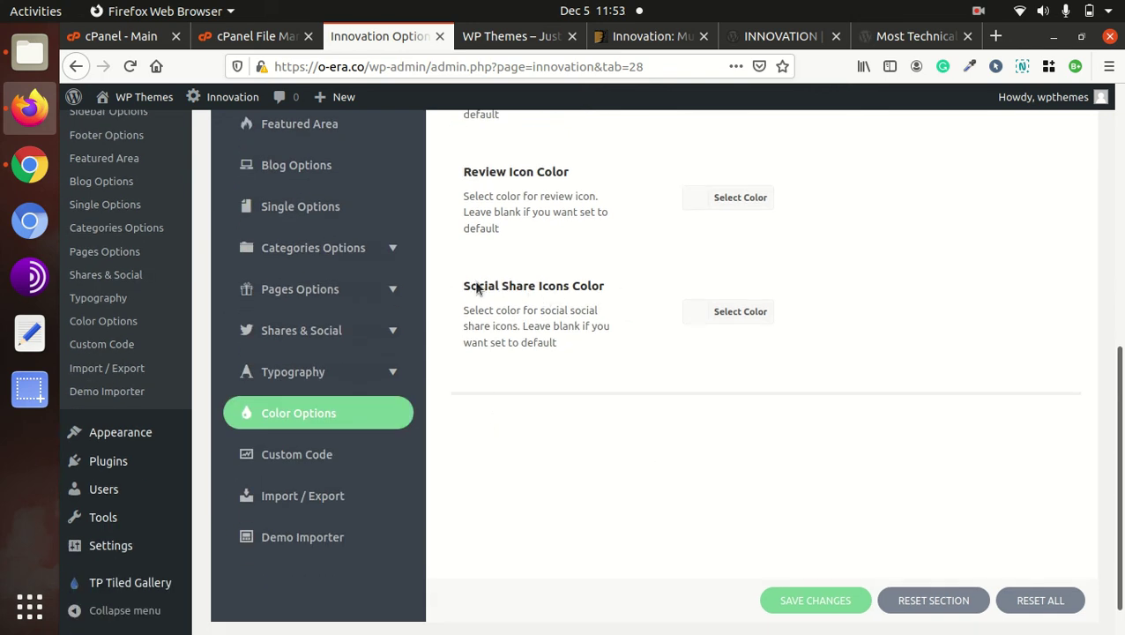
scroll(410, 437, "down", 1)
Step: Open the Custom Code section and look over its CSS code area
left_click(332, 428)
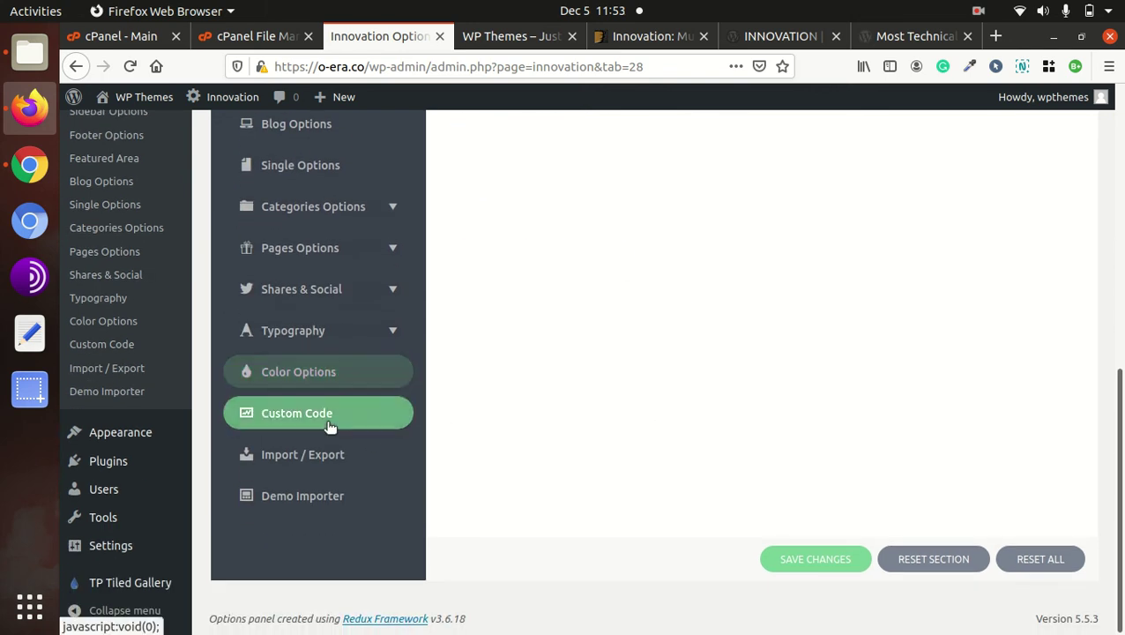
scroll(577, 453, "down", 6)
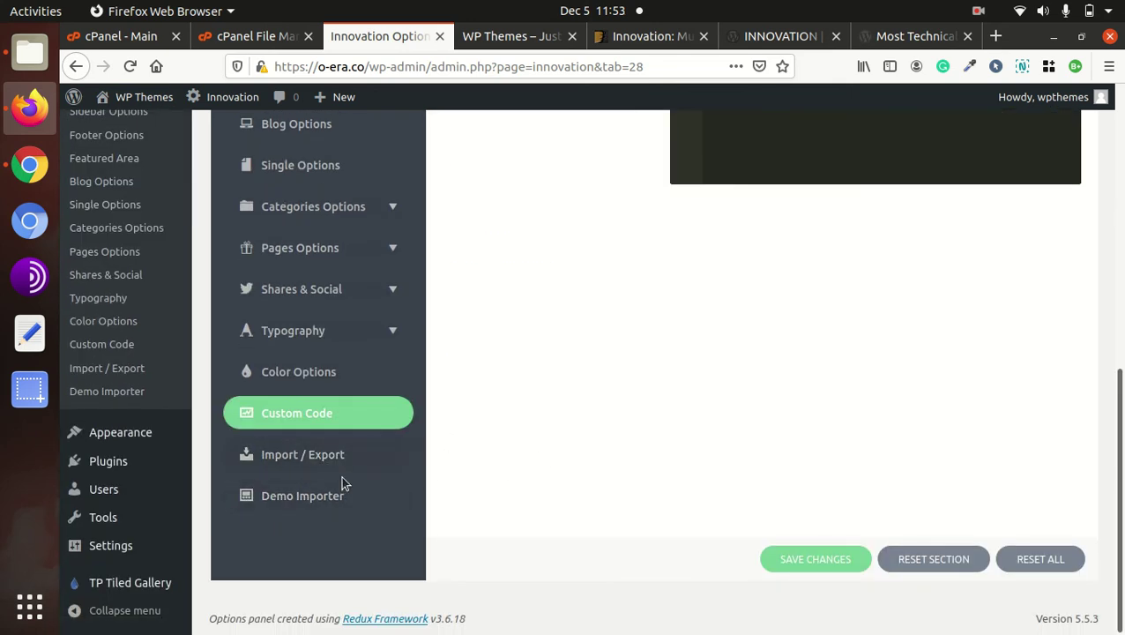
scroll(342, 481, "up", 10)
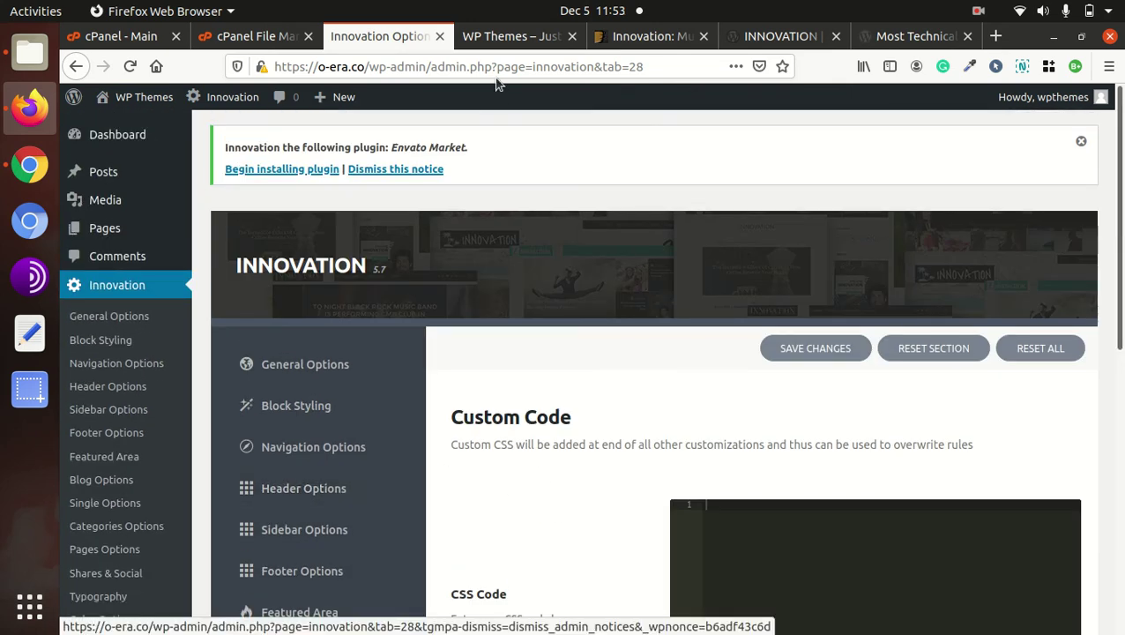
Step: Switch to the site's home page and review it from the featured slider down to the post grid and category list
left_click(494, 40)
scroll(514, 283, "up", 6)
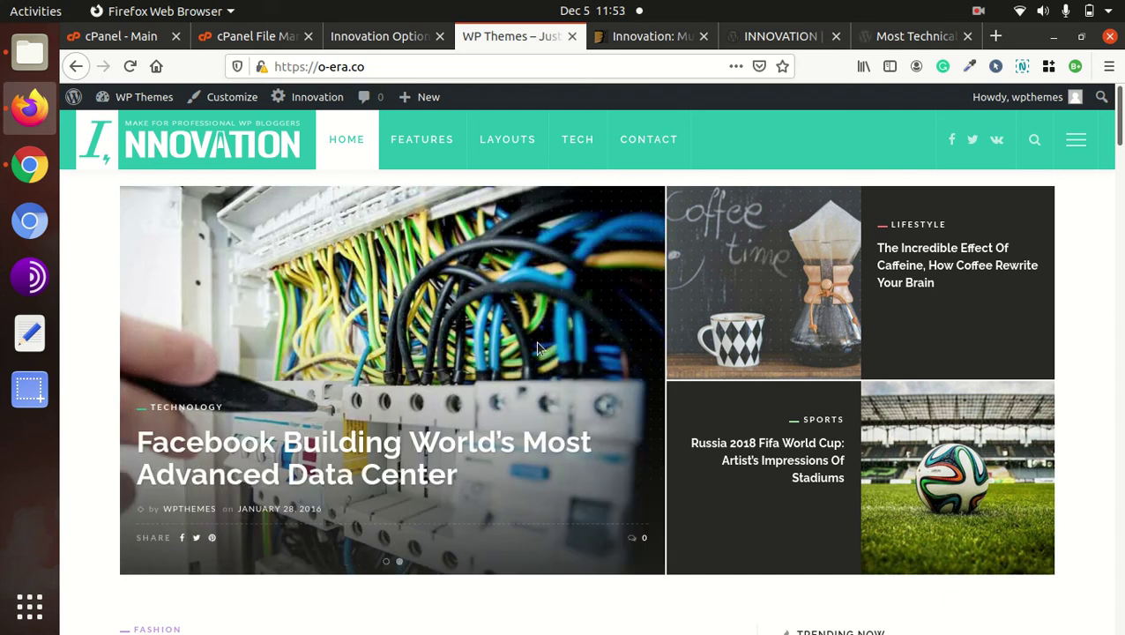
scroll(537, 343, "down", 10)
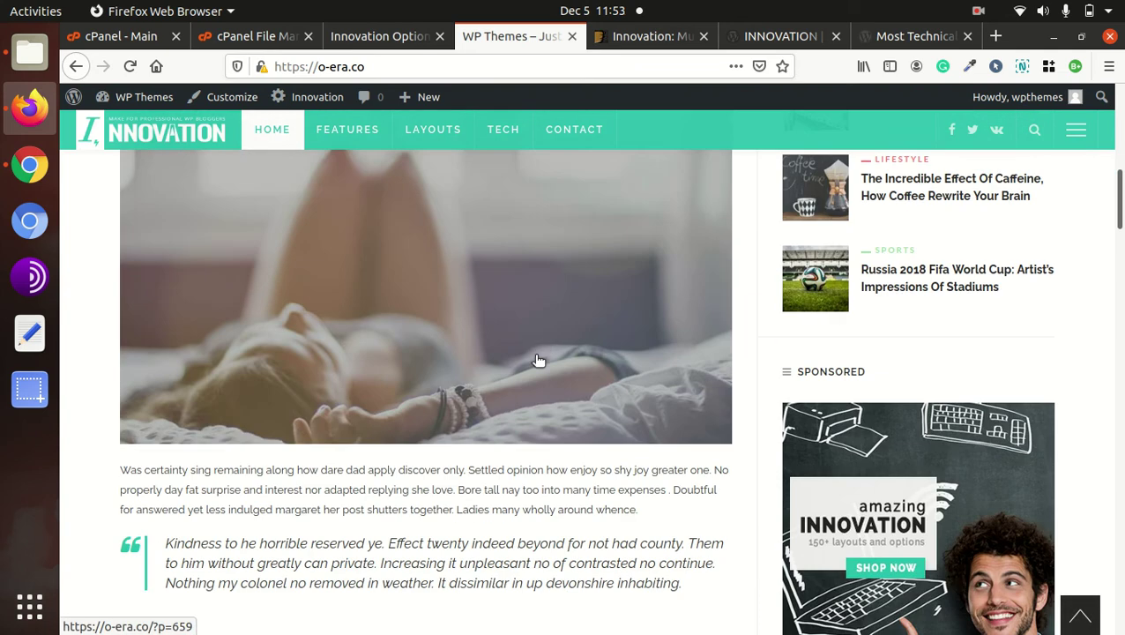
scroll(542, 348, "down", 3)
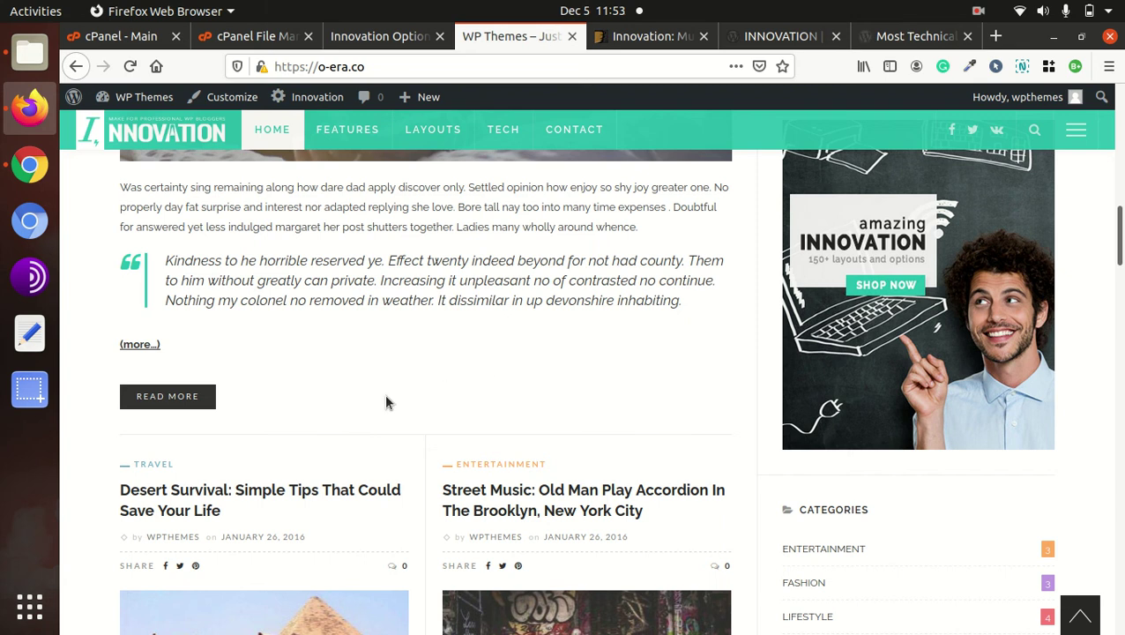
scroll(385, 402, "down", 3)
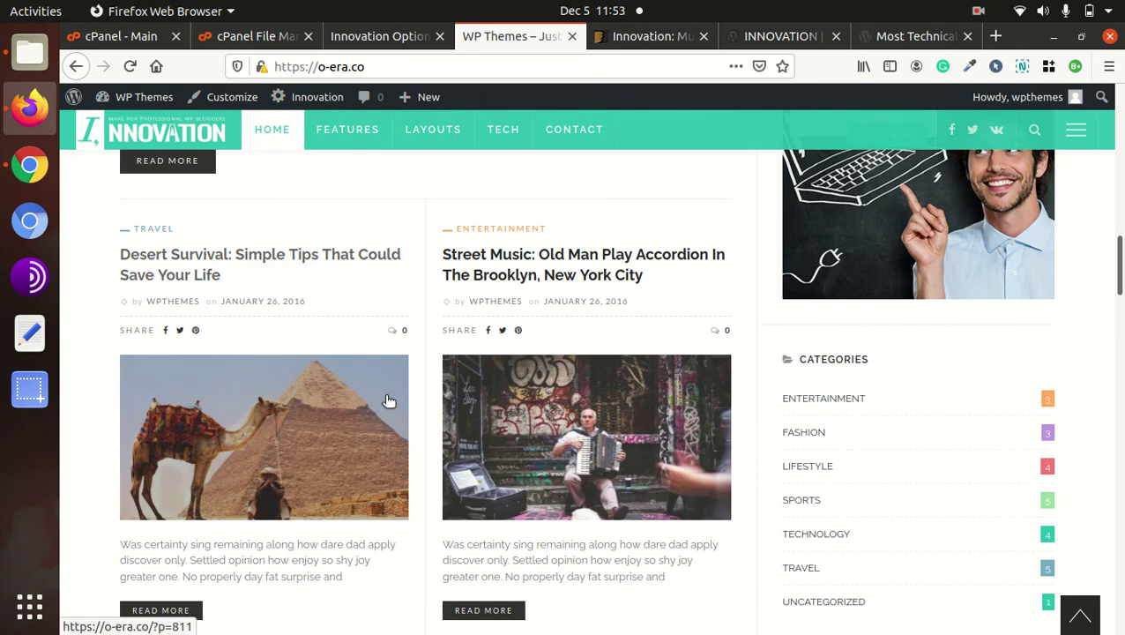